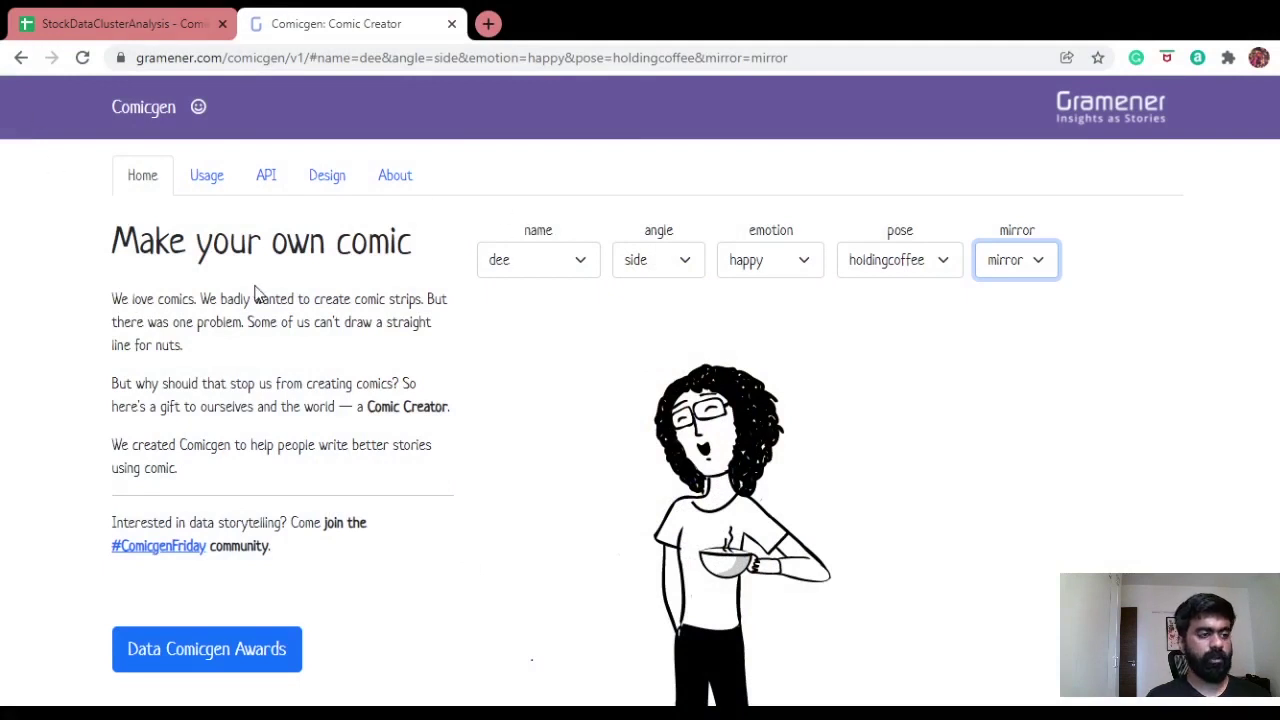
Give Dee the excited emotion, sitting angle and sittingatdeskholdingmobile pose
scroll(590, 408, "down", 2)
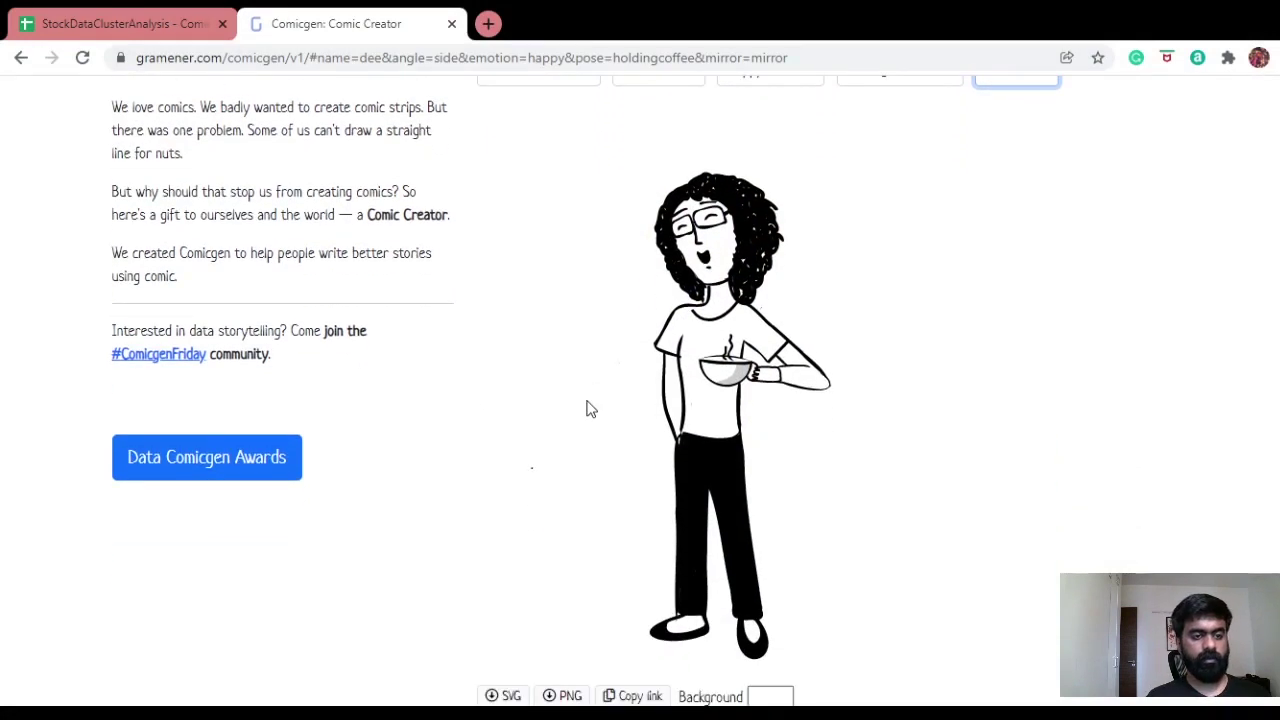
scroll(590, 408, "up", 2)
scroll(590, 408, "up", 1)
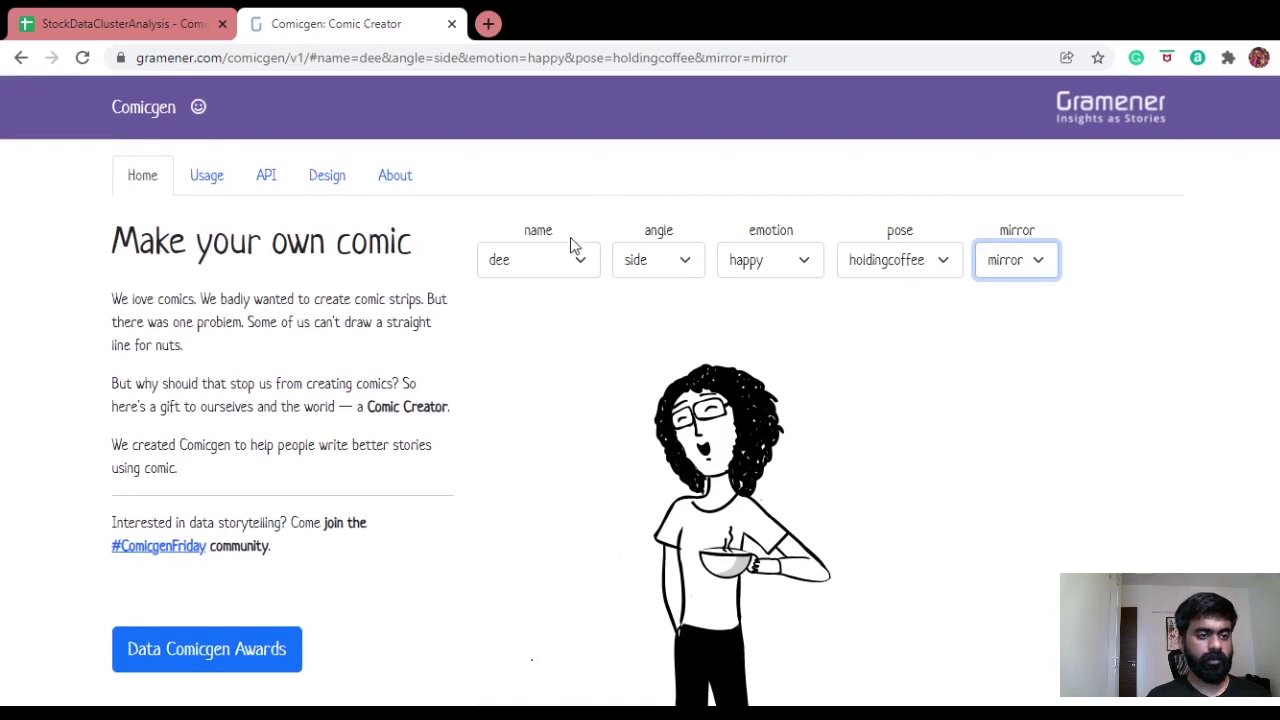
left_click(580, 260)
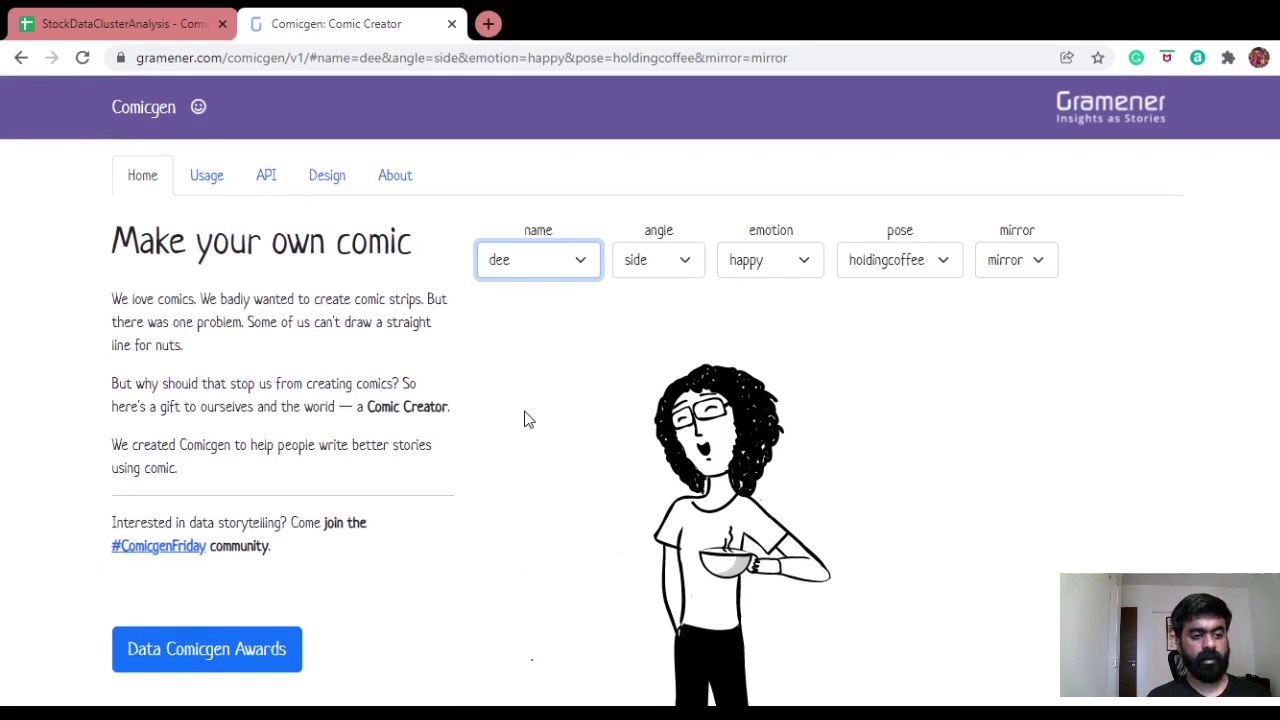
left_click(688, 268)
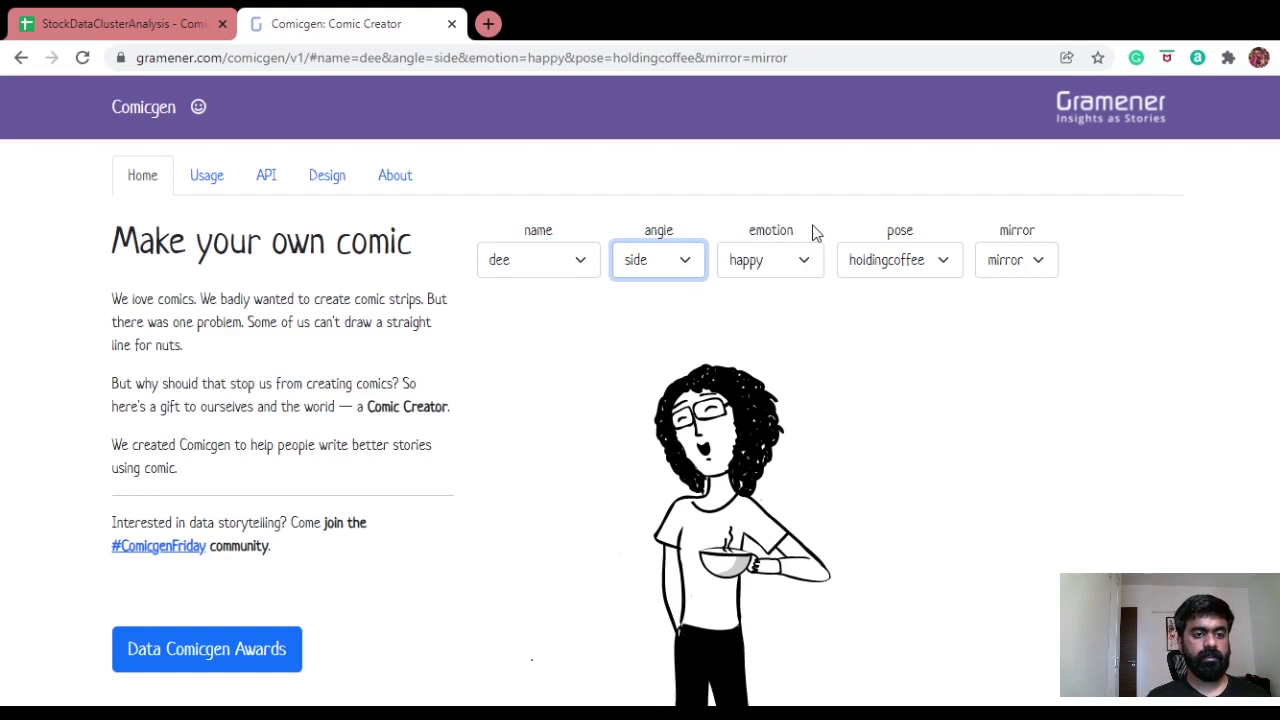
left_click(804, 272)
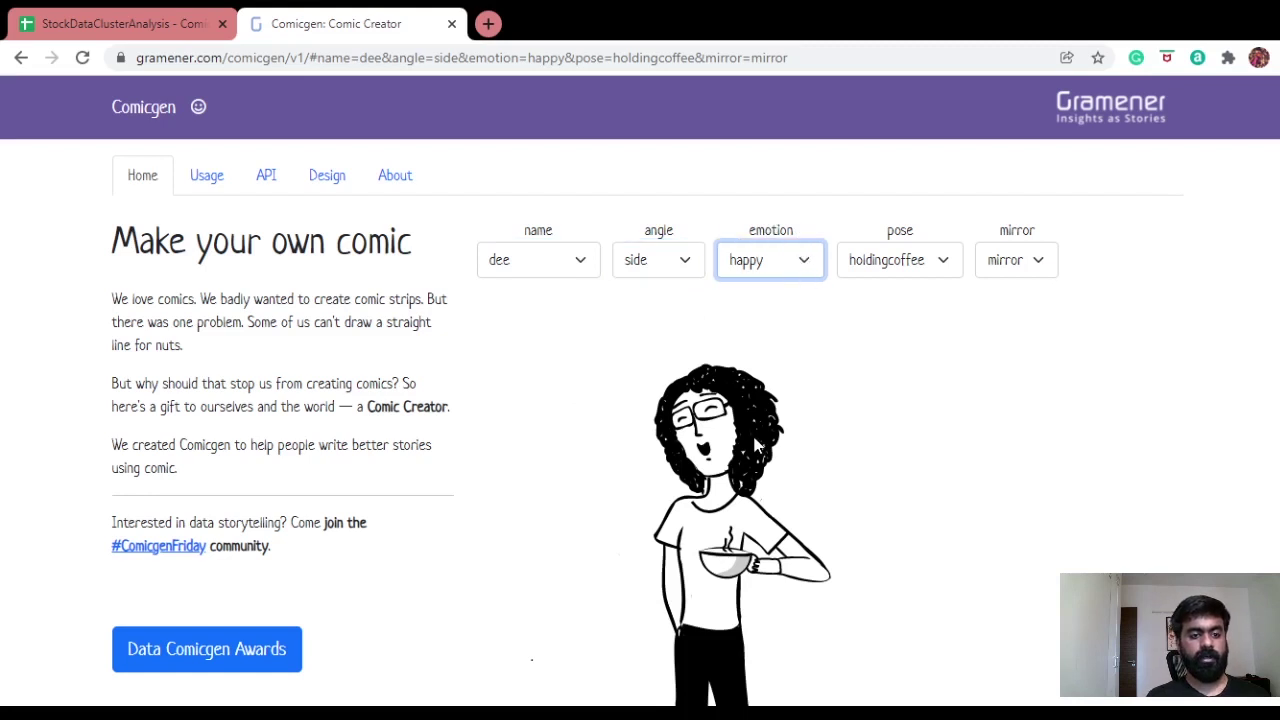
left_click(759, 294)
left_click(673, 272)
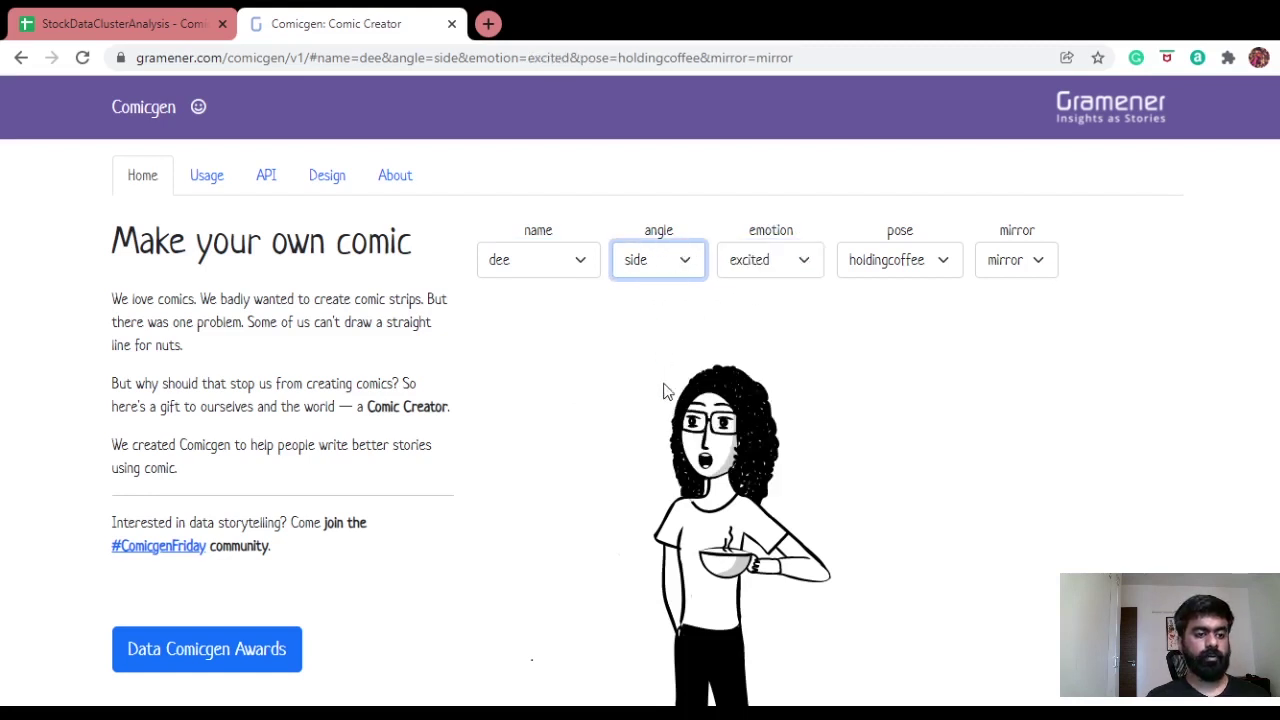
left_click(675, 322)
left_click(946, 265)
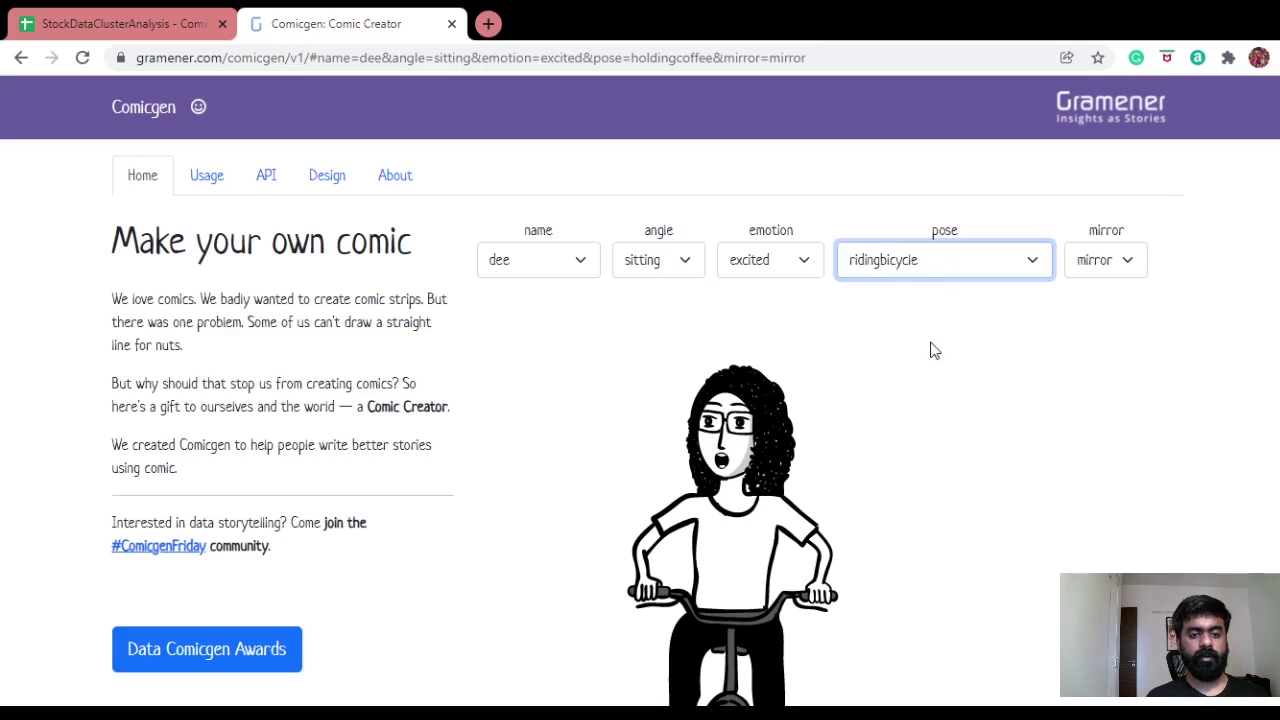
left_click(920, 381)
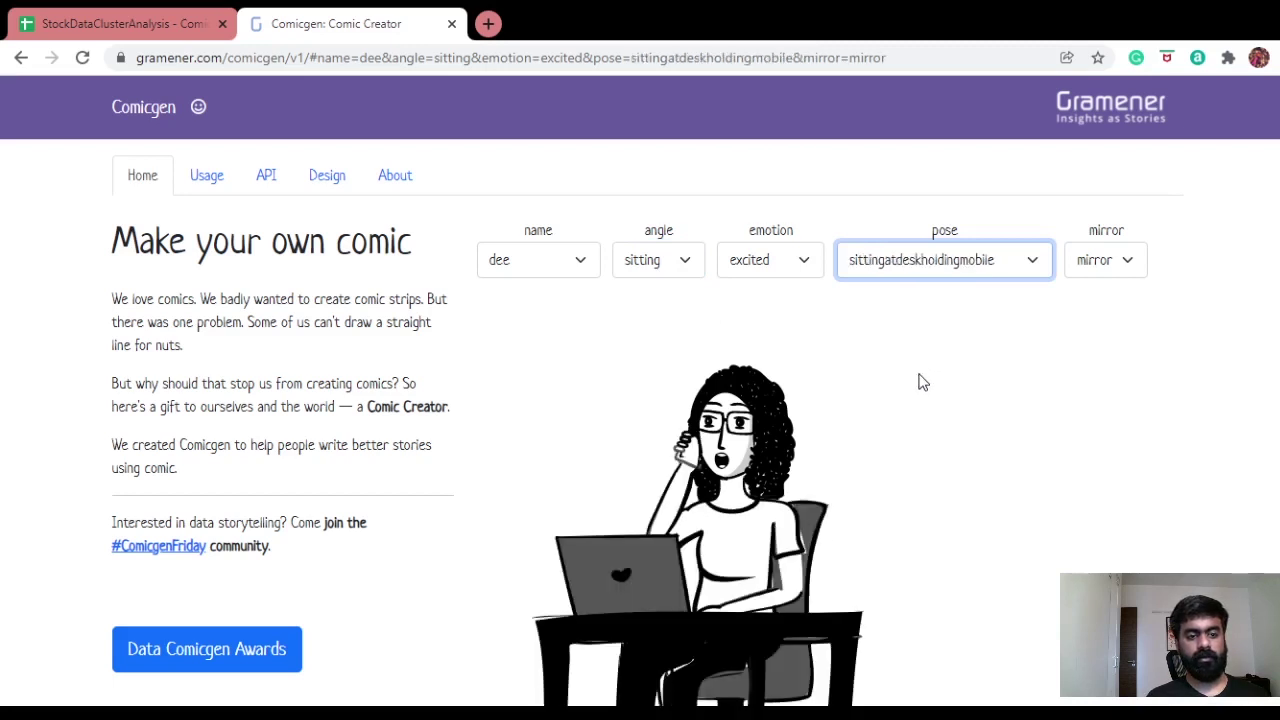
Check the mirror setting and scroll down to view the generated comic link
left_click(1097, 262)
scroll(1040, 331, "down", 1)
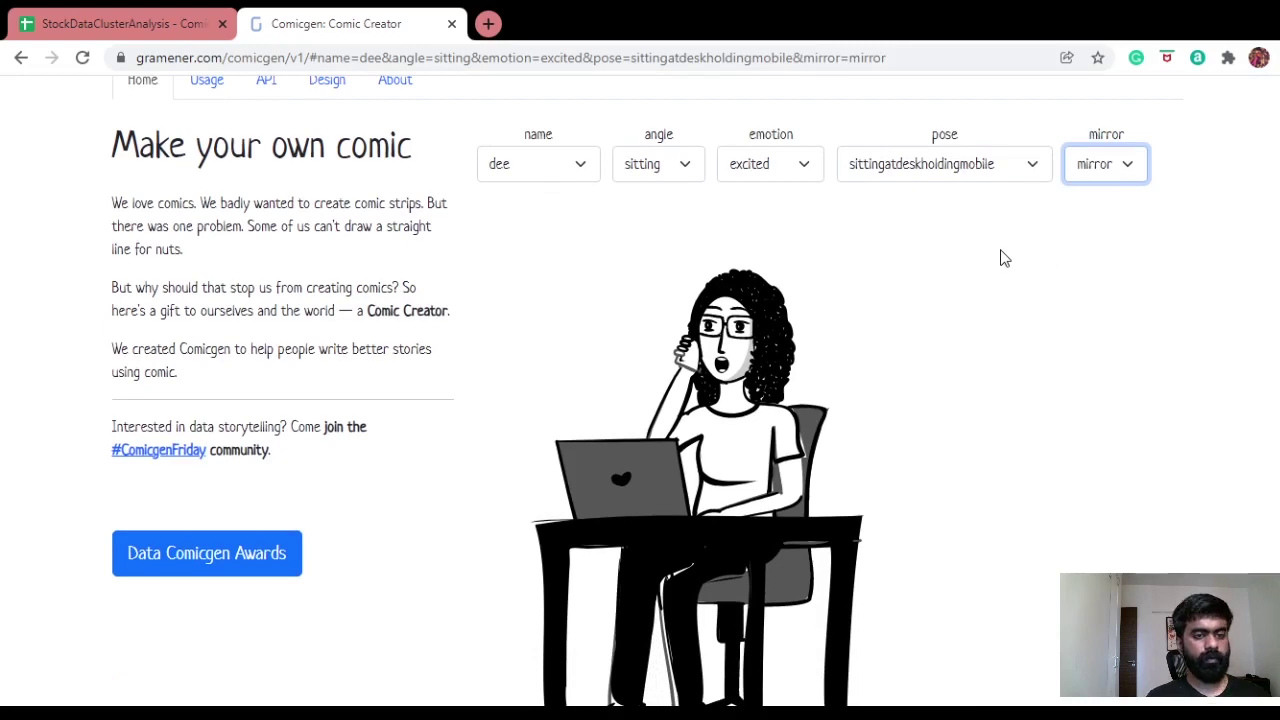
scroll(814, 246, "down", 3)
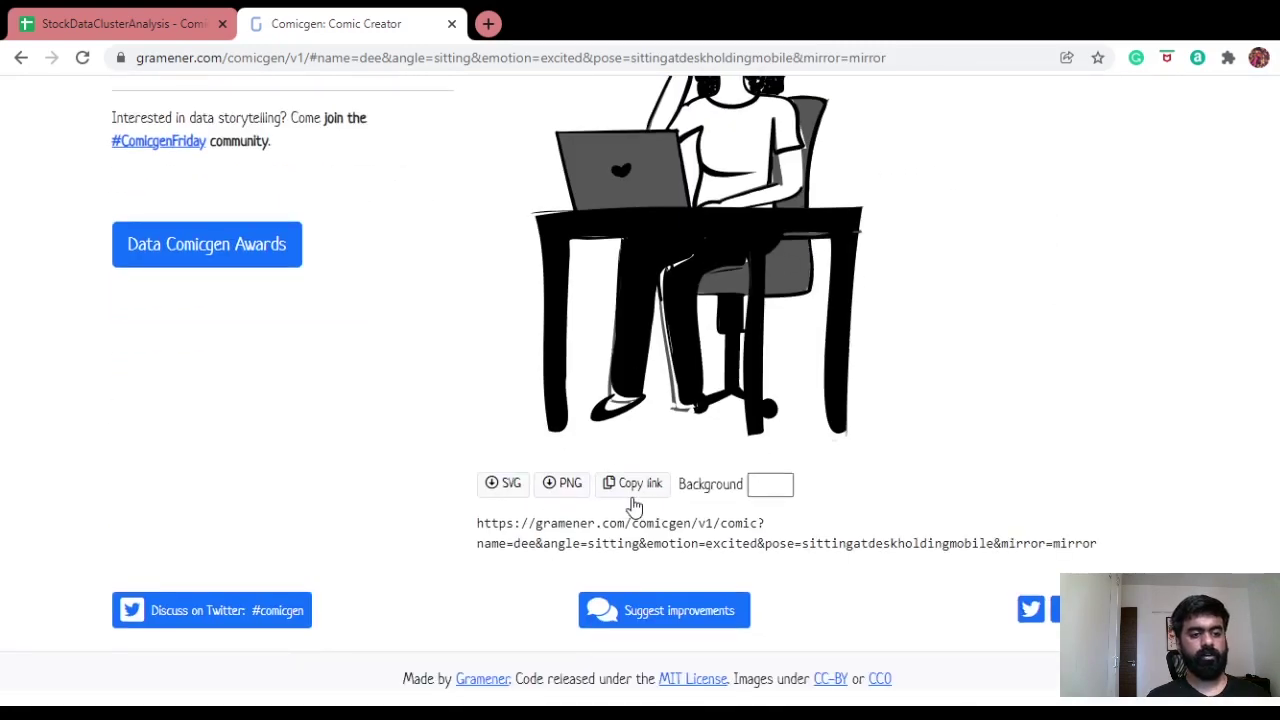
scroll(418, 152, "up", 2)
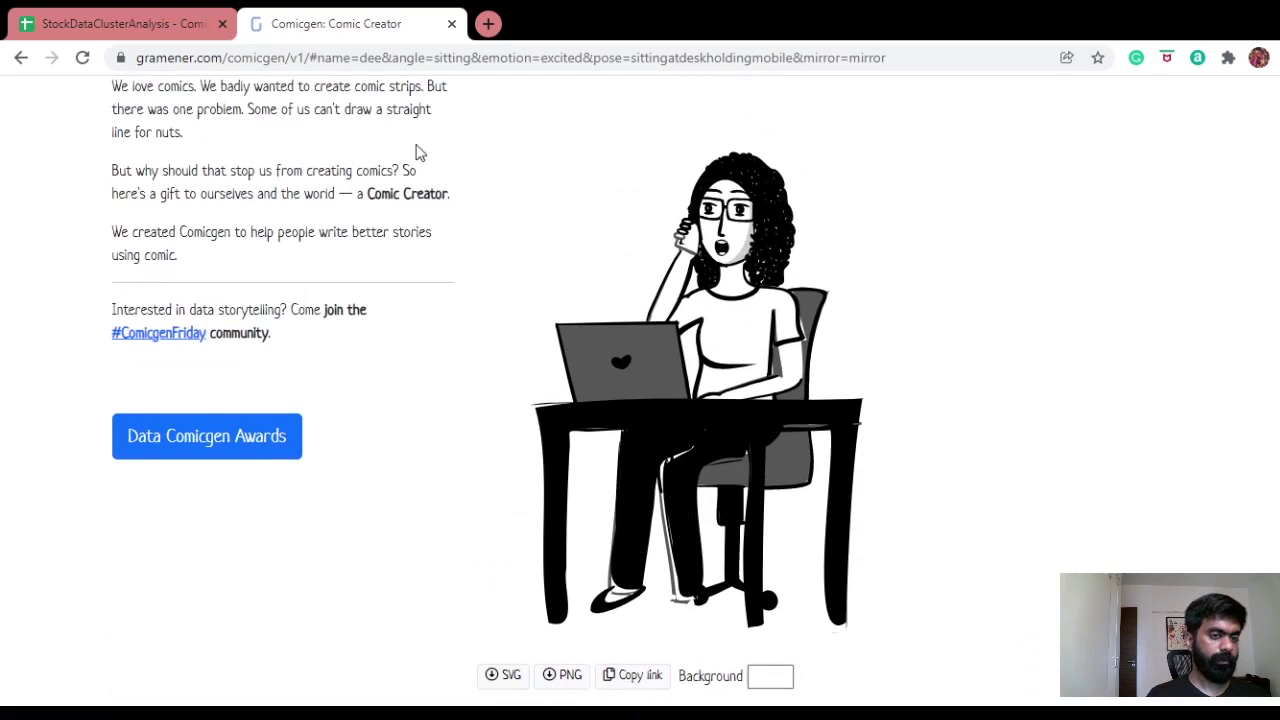
scroll(739, 543, "down", 2)
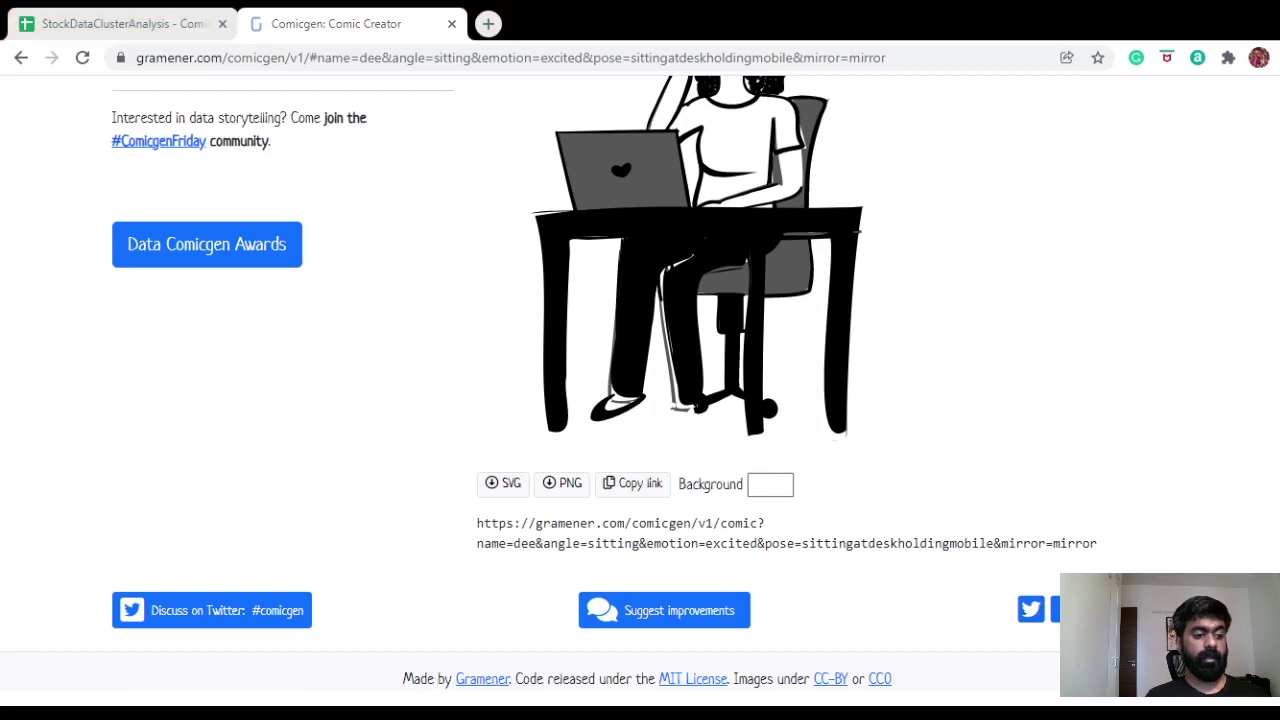
scroll(823, 417, "up", 4)
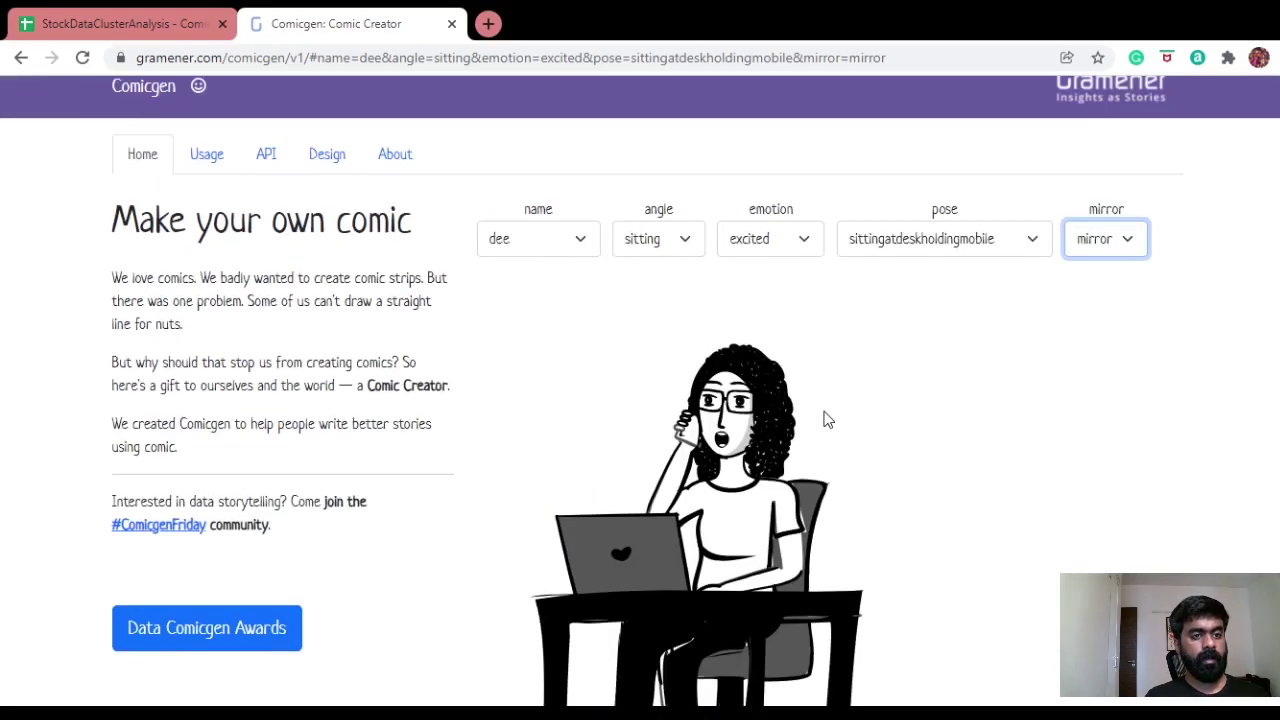
Switch to a speech bubble, clear its mirror setting, and lower pointerx to 122
left_click(565, 240)
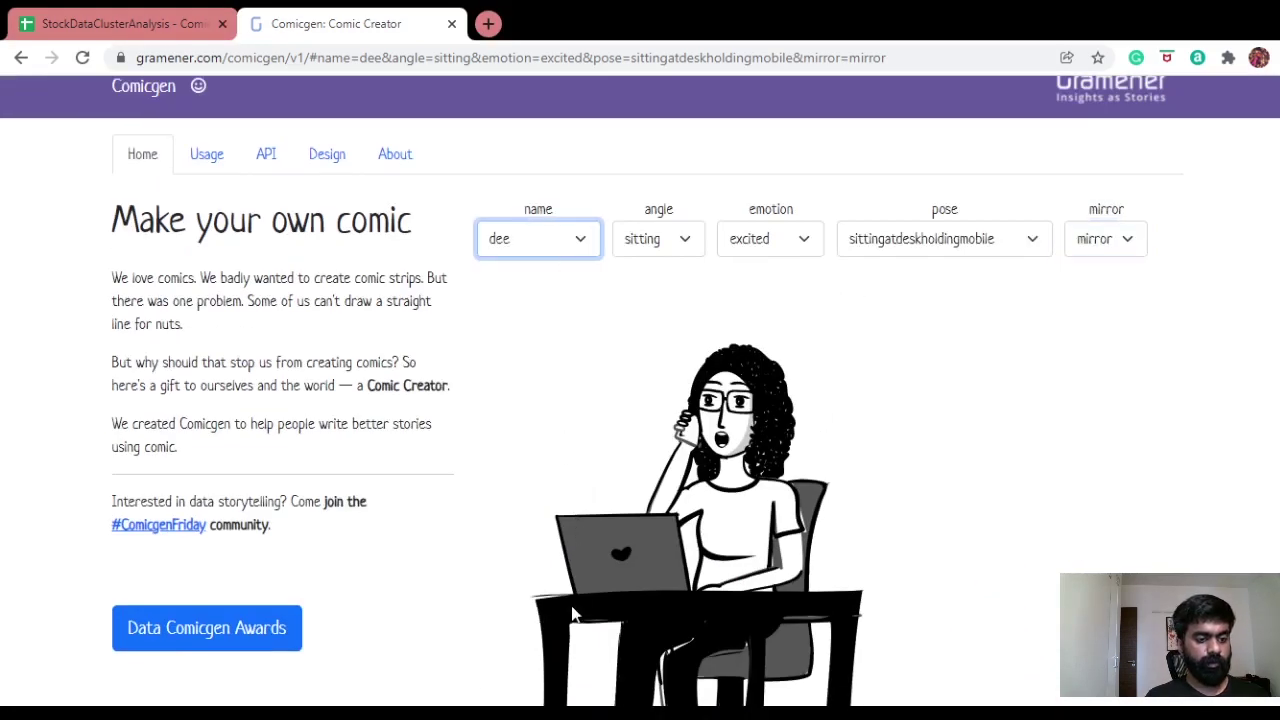
key("s")
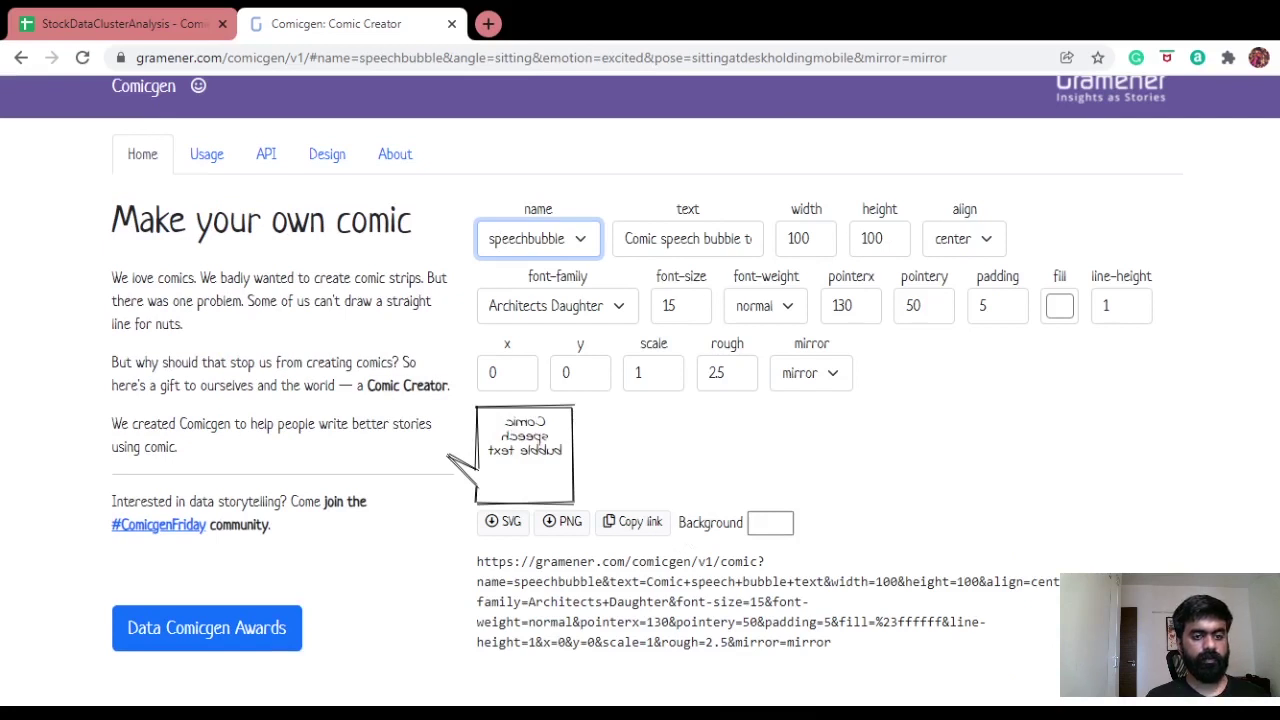
left_click(835, 374)
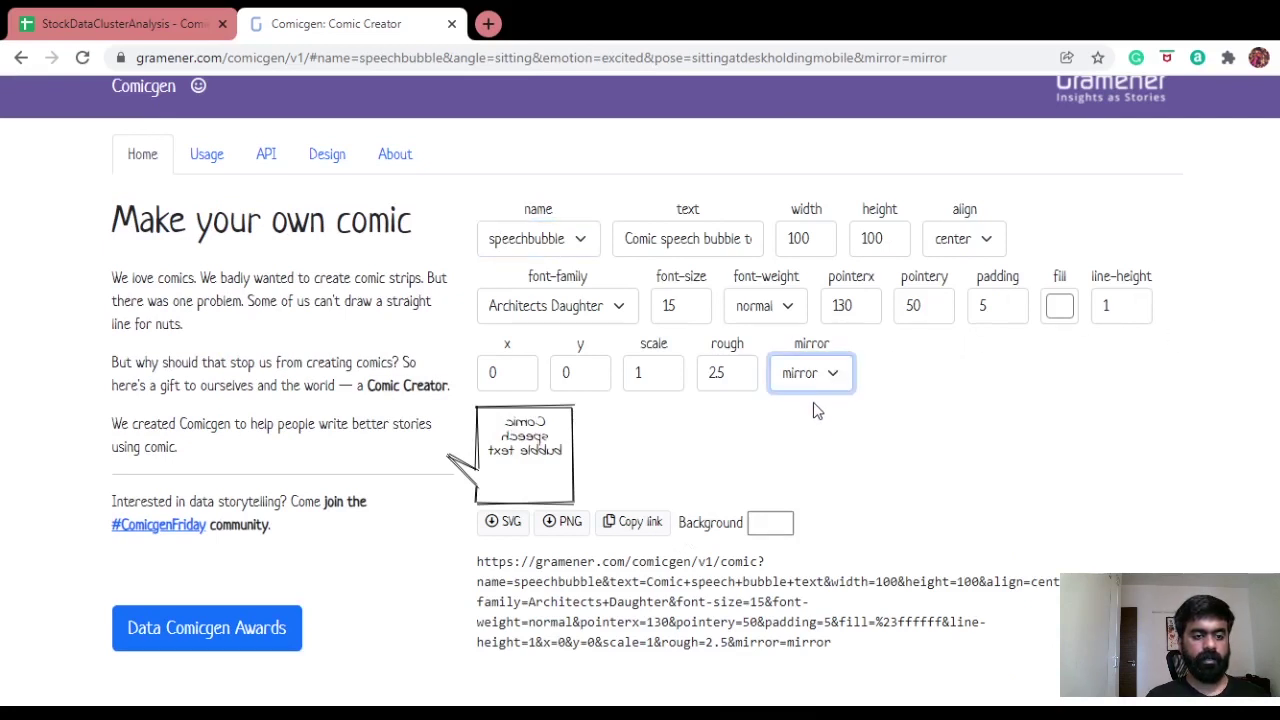
key("Up")
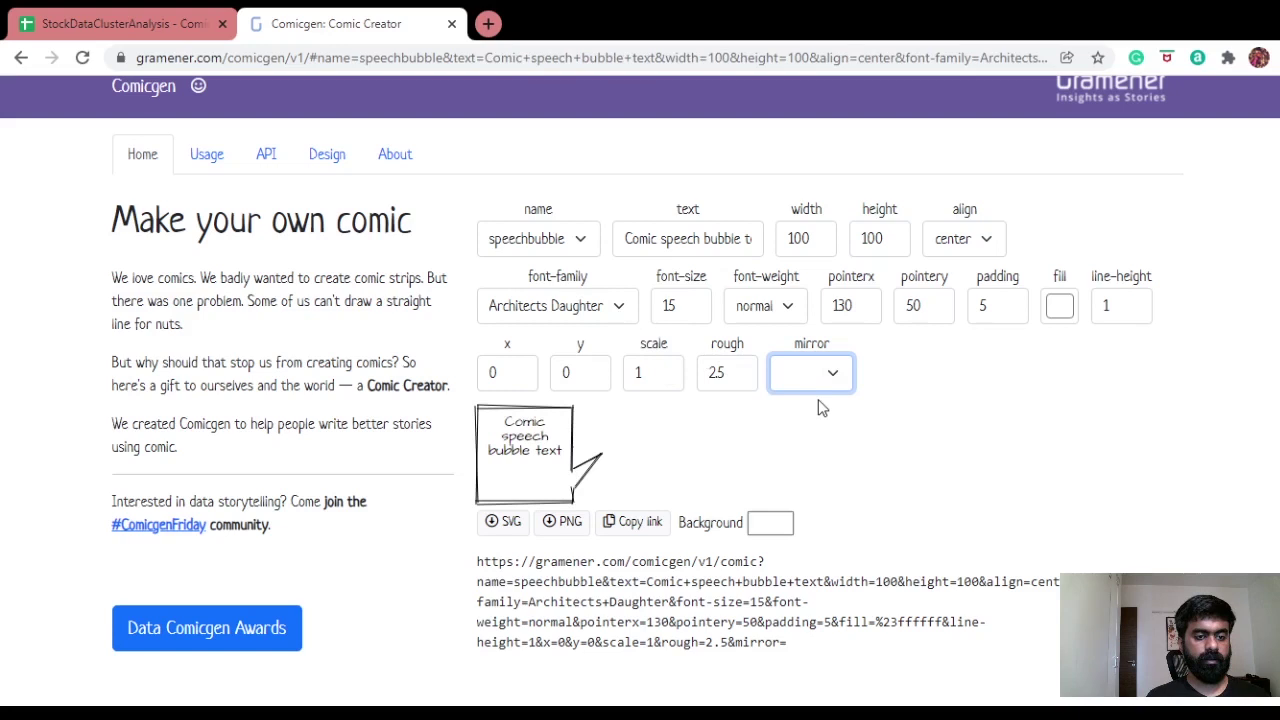
left_click(820, 400)
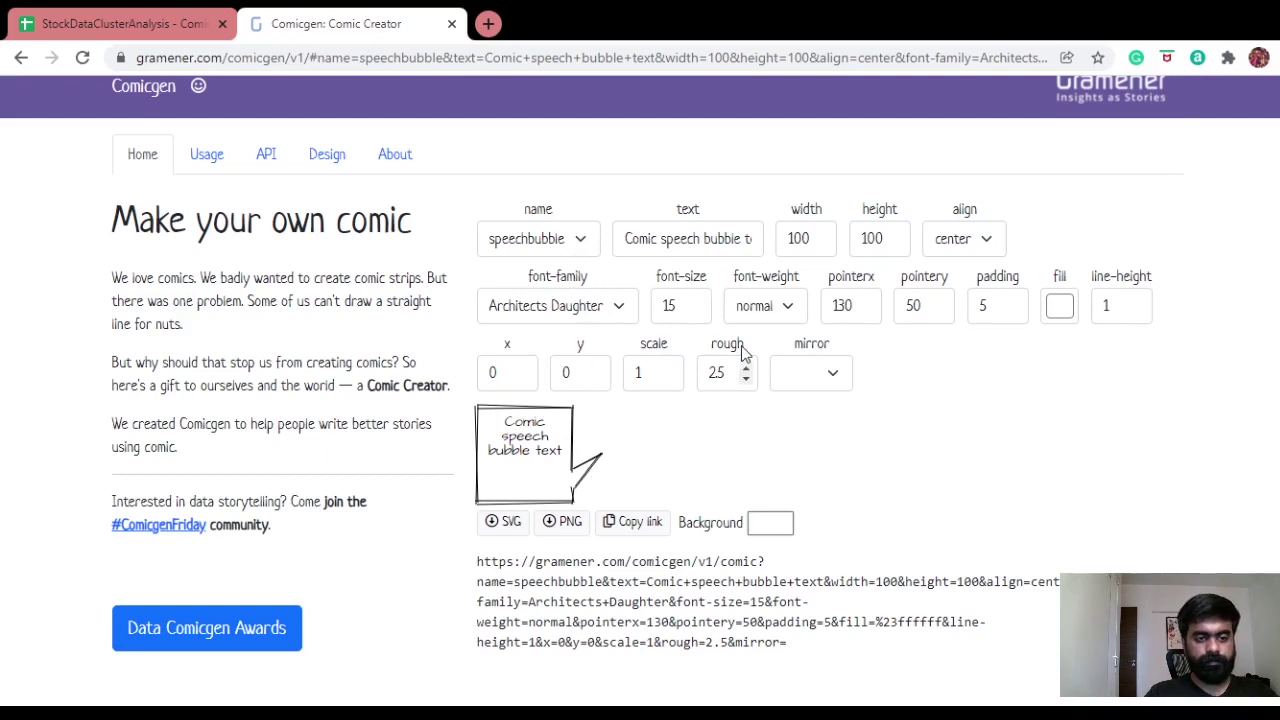
left_click(869, 311)
left_click(869, 311)
left_click(869, 311)
left_click(869, 311)
left_click(869, 311)
left_click(869, 311)
left_click(869, 311)
left_click(869, 311)
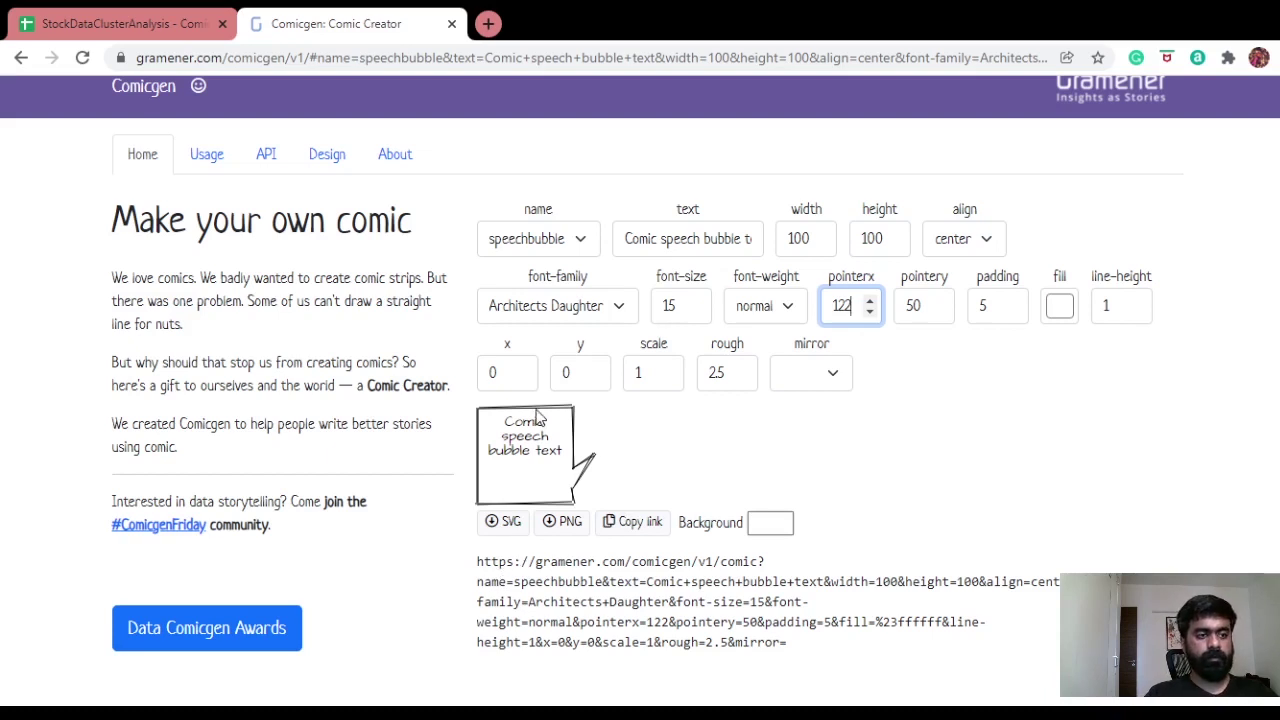
Switch the character to Dey, shown afraid with hands folded at side angle
left_click(587, 240)
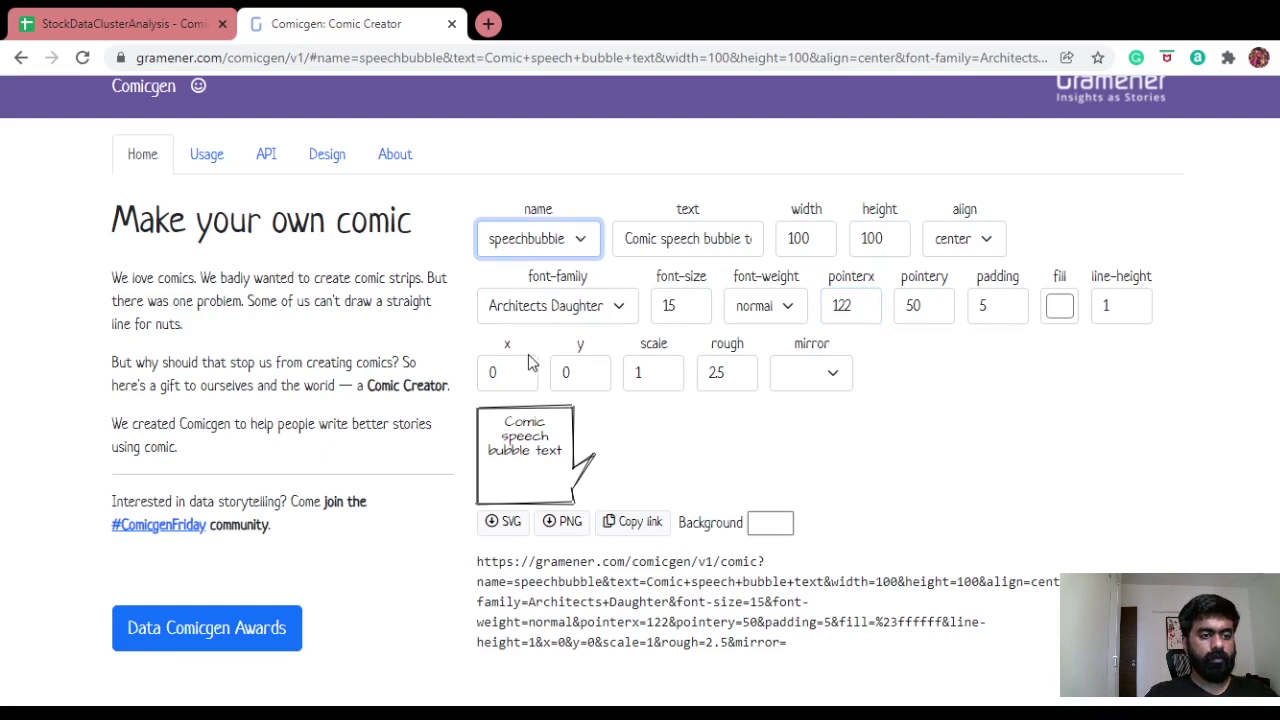
key("d")
key("e")
key("y")
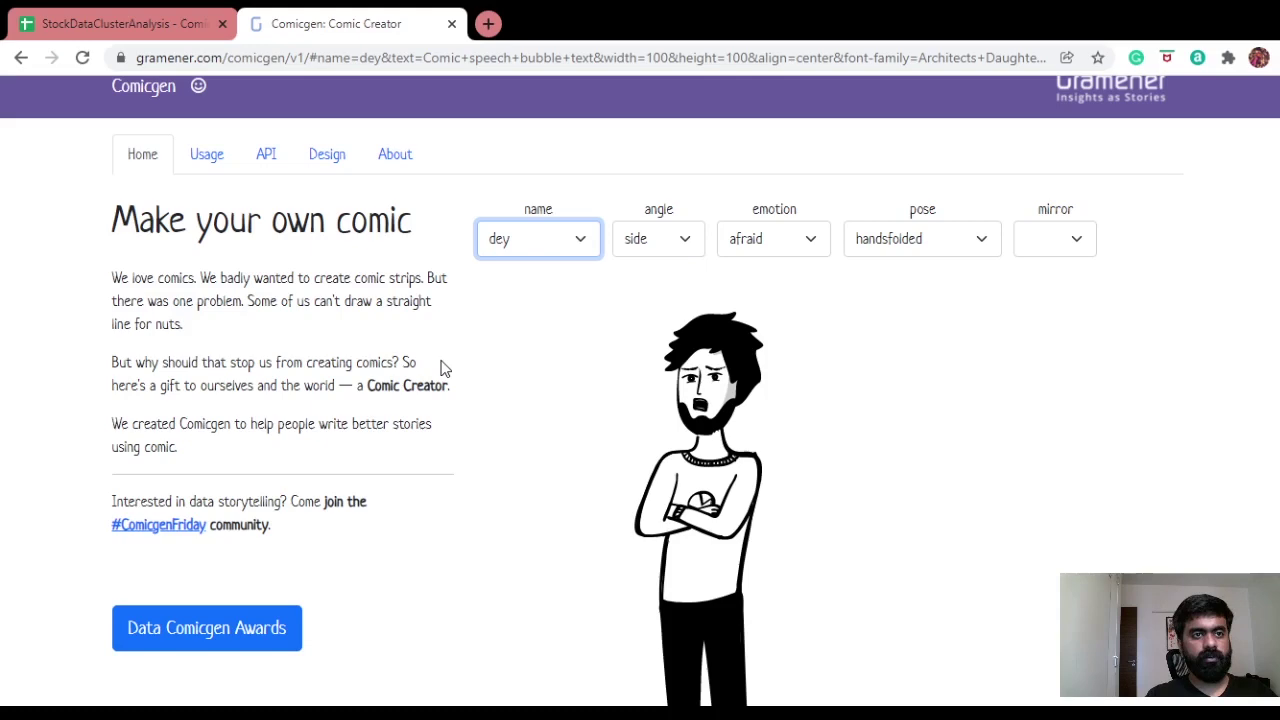
Scroll through the Data_1 cluster metrics table, then open the SelectCluster-GetComic_1 sheet
left_click(150, 20)
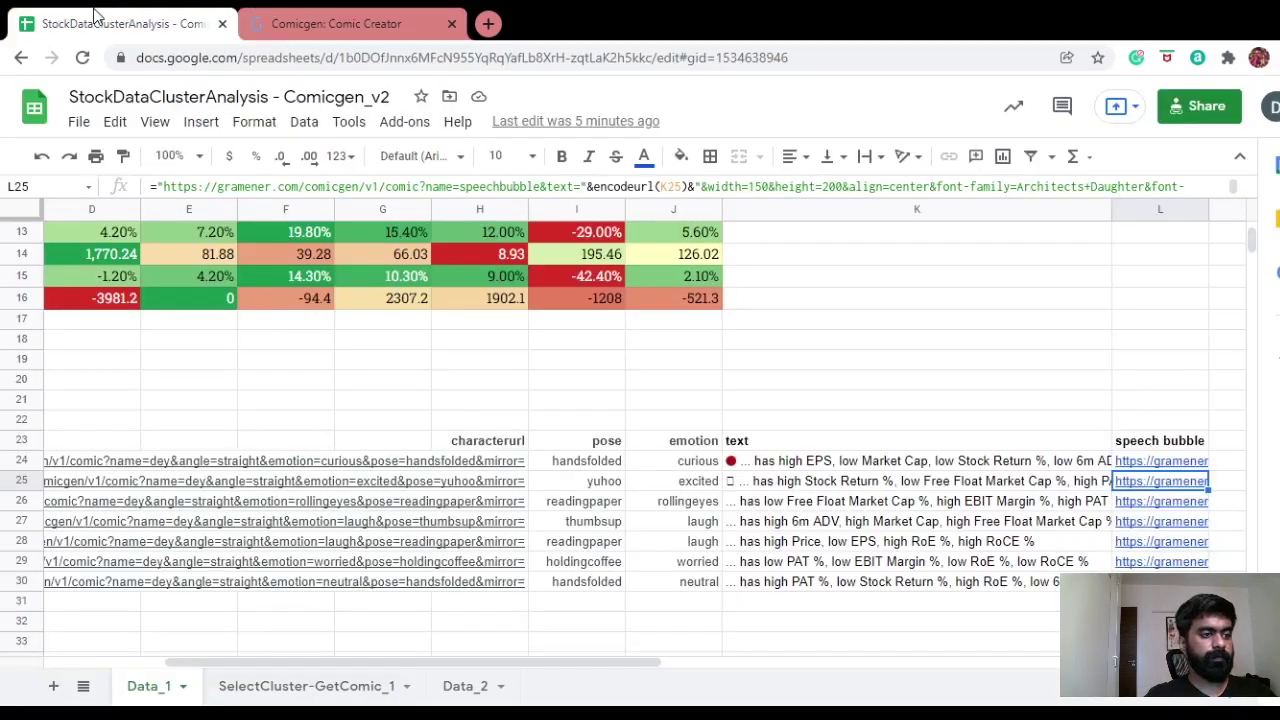
scroll(482, 468, "up", 3)
key("Home")
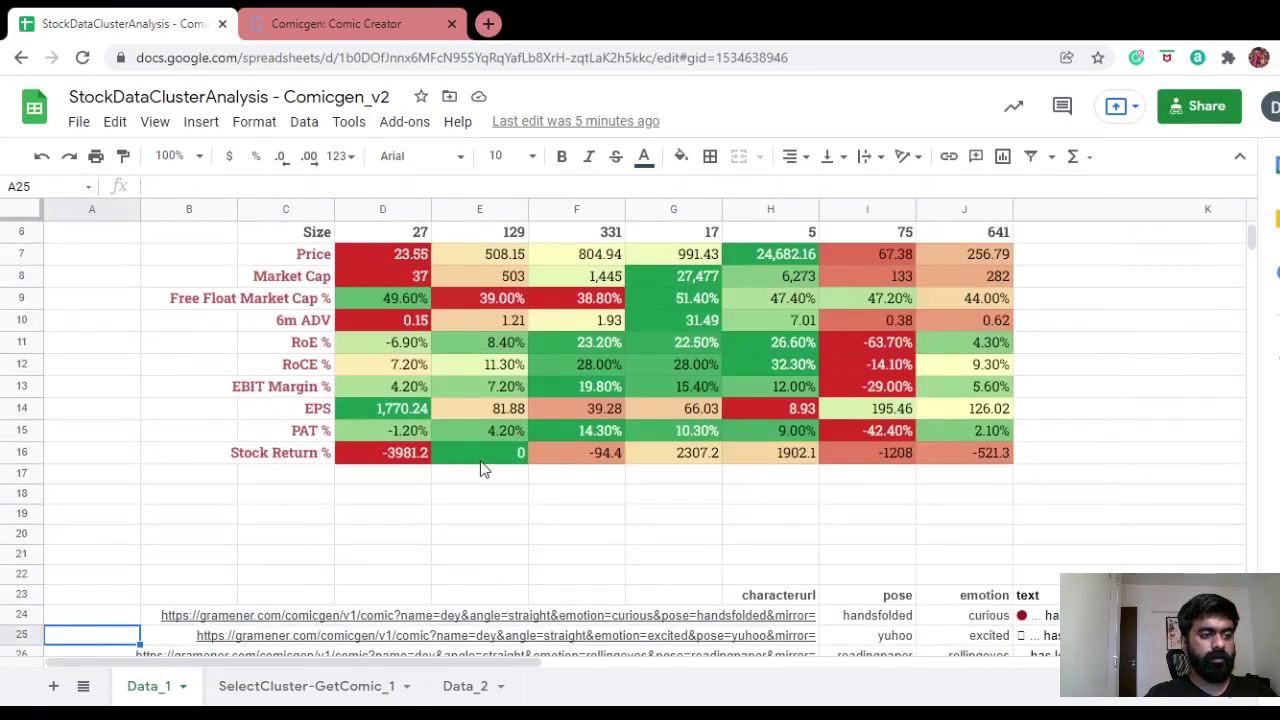
scroll(482, 468, "up", 2)
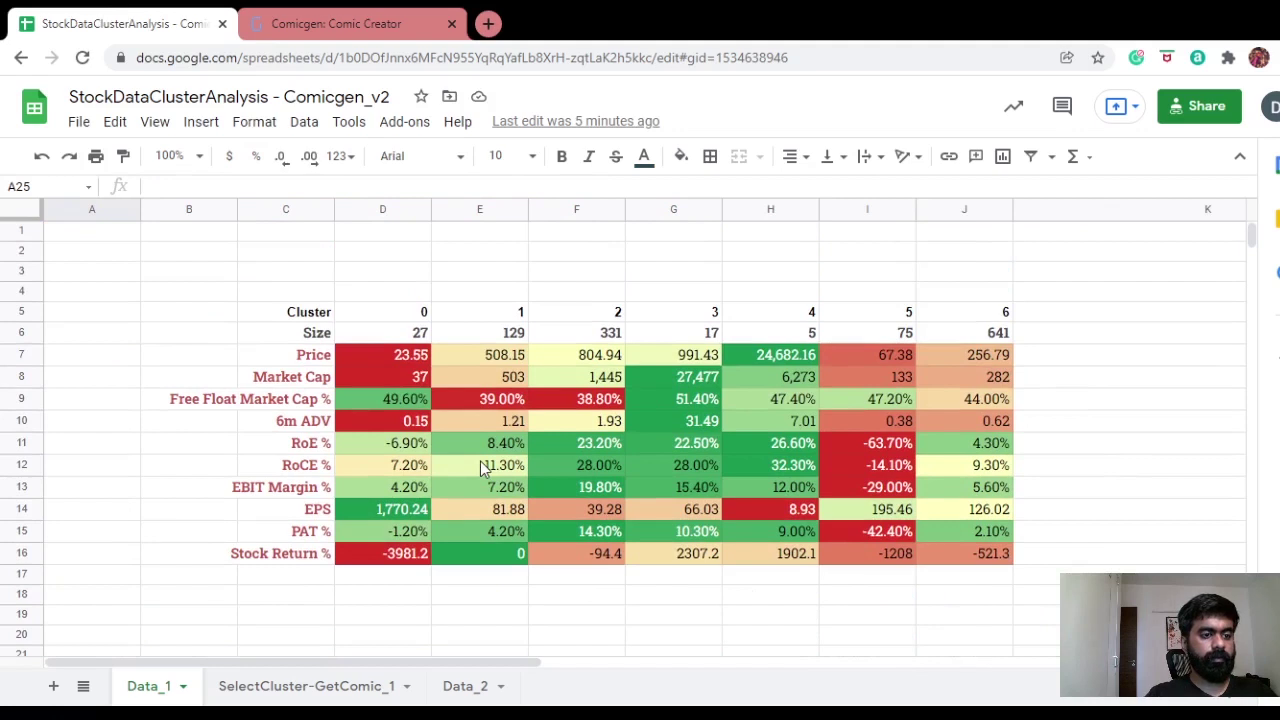
scroll(480, 465, "down", 1)
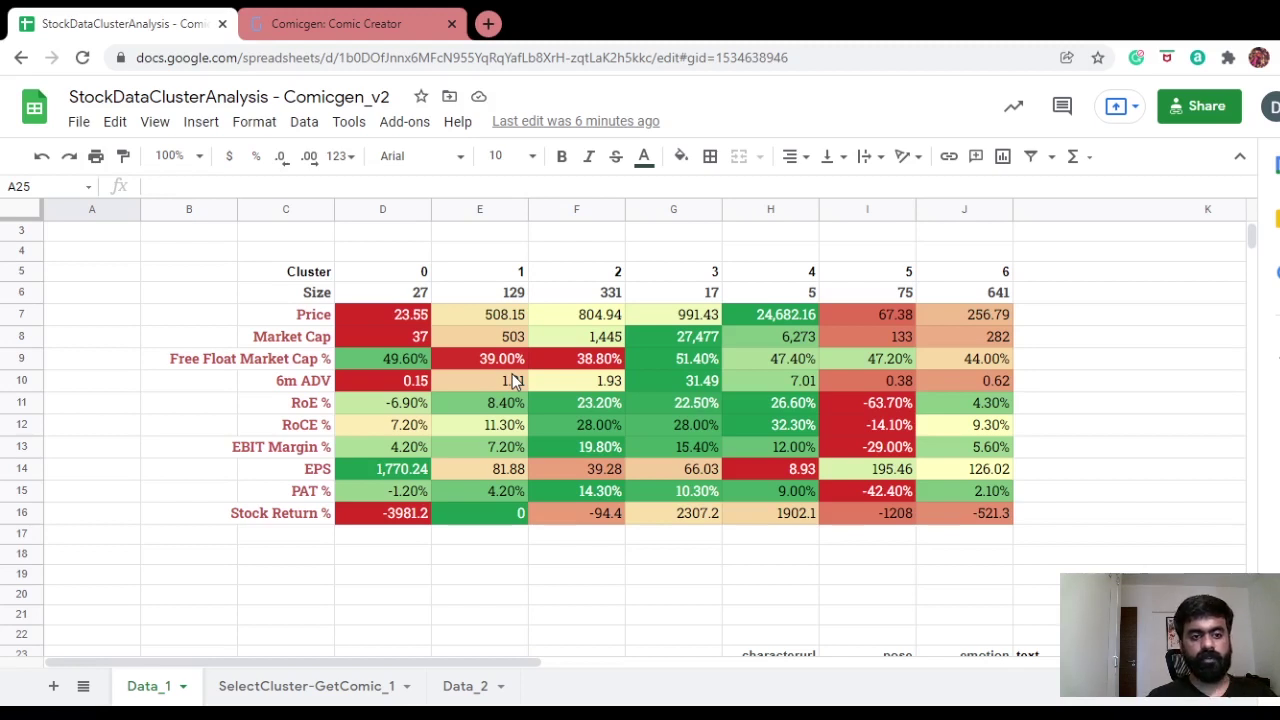
scroll(512, 380, "down", 2)
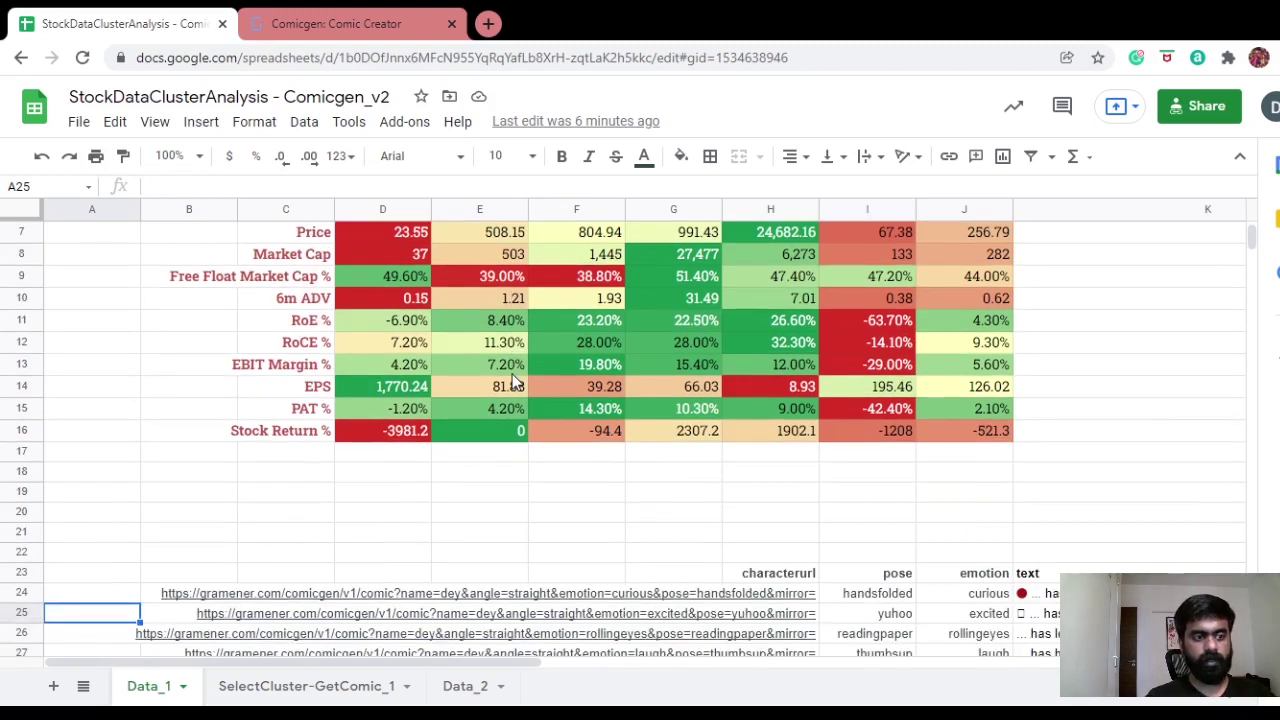
scroll(514, 380, "up", 1)
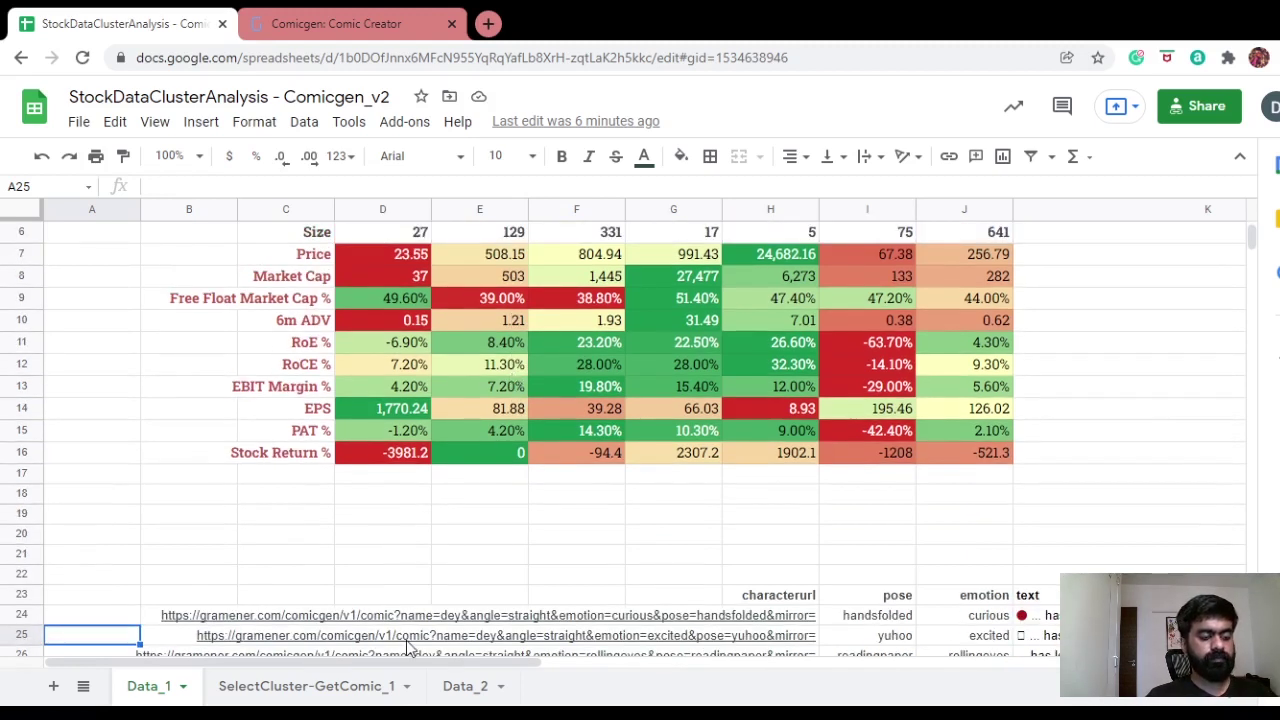
left_click(303, 690)
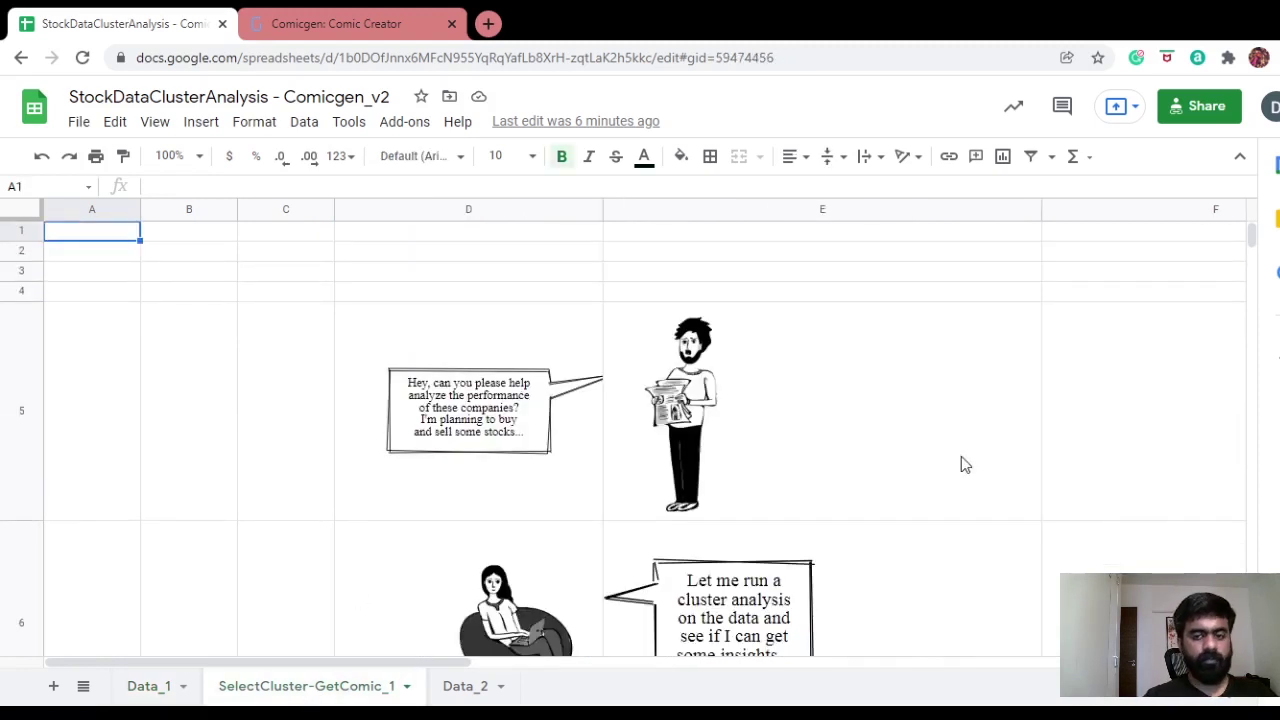
scroll(961, 457, "down", 1)
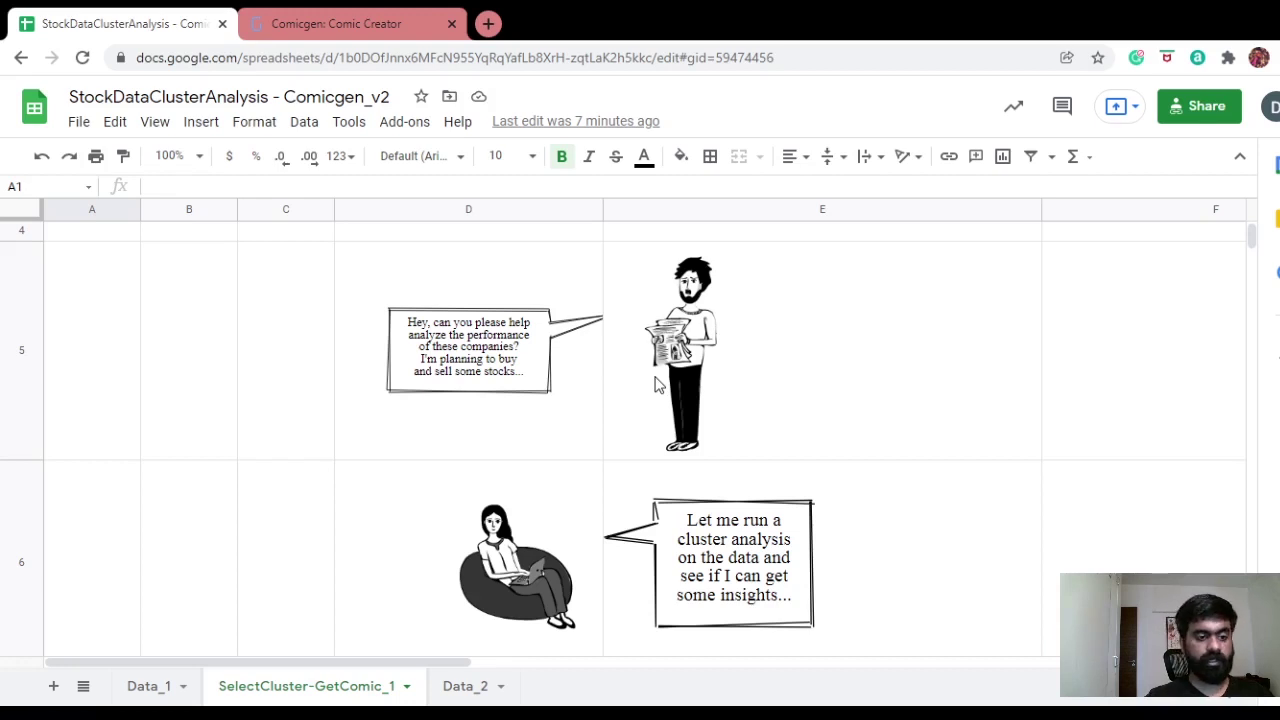
scroll(655, 385, "down", 5)
scroll(657, 383, "up", 5)
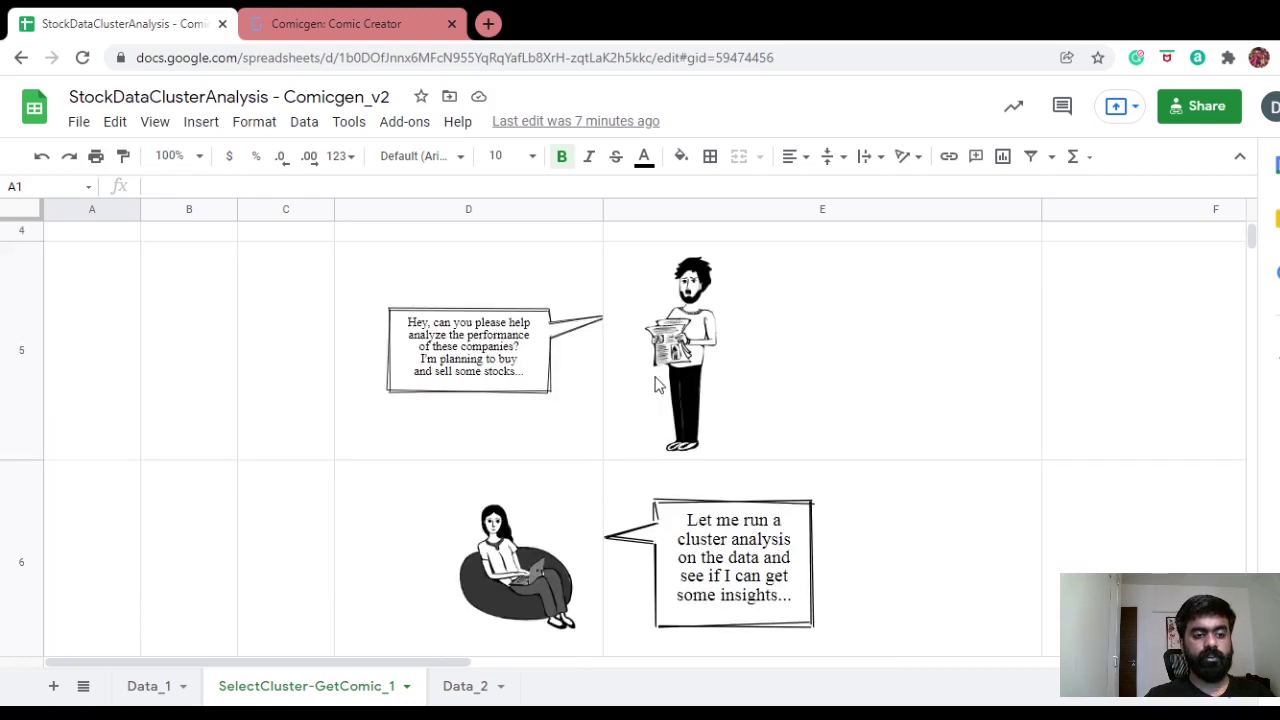
left_click(934, 530)
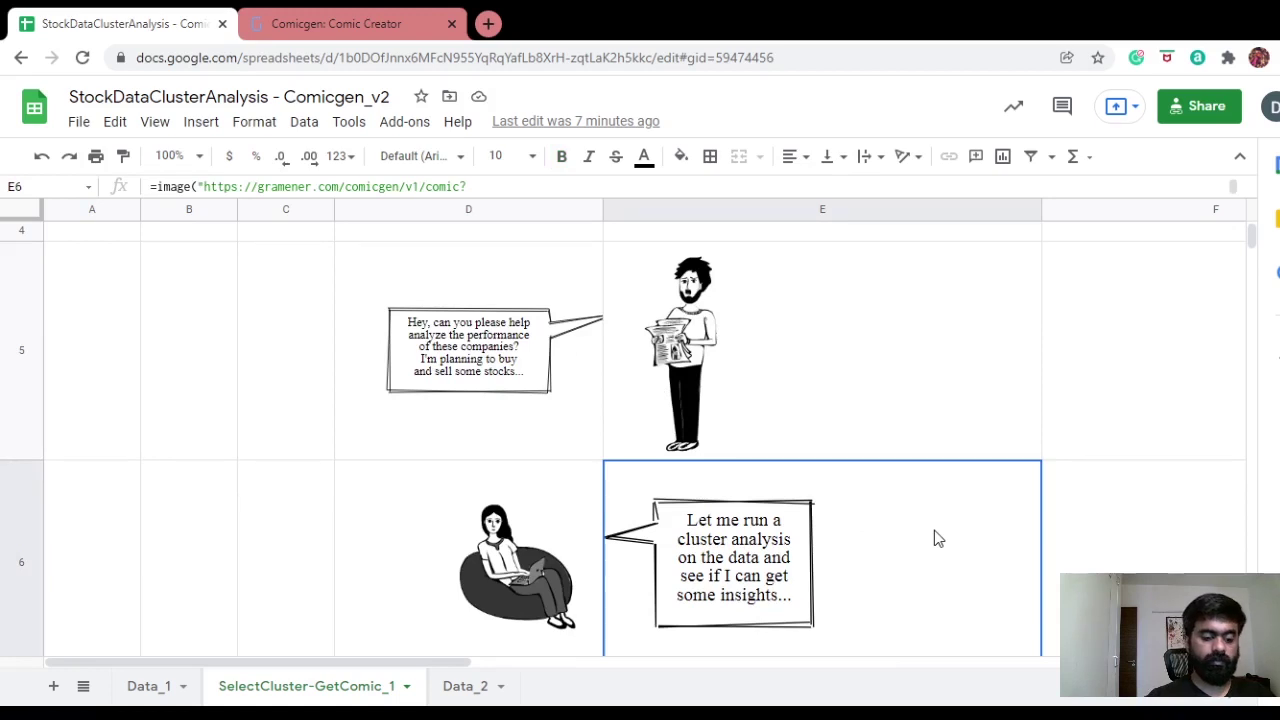
key("Down")
key("Down")
key("Up")
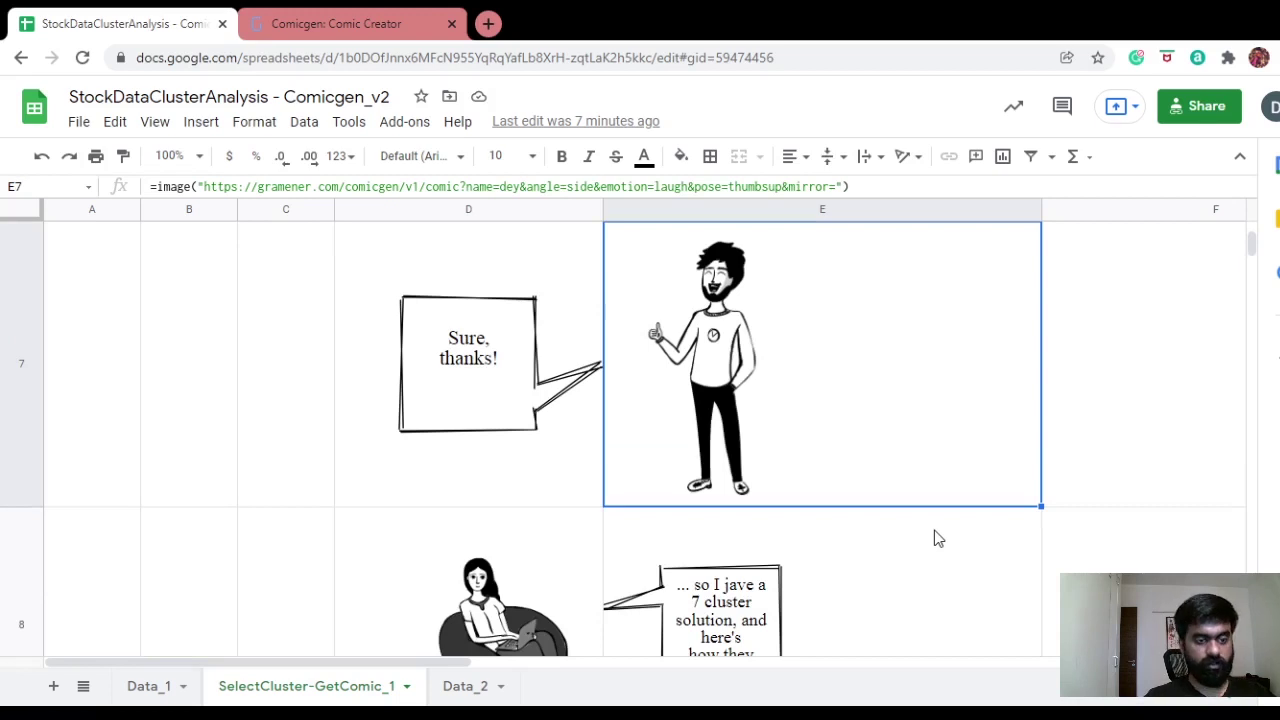
left_click(893, 567)
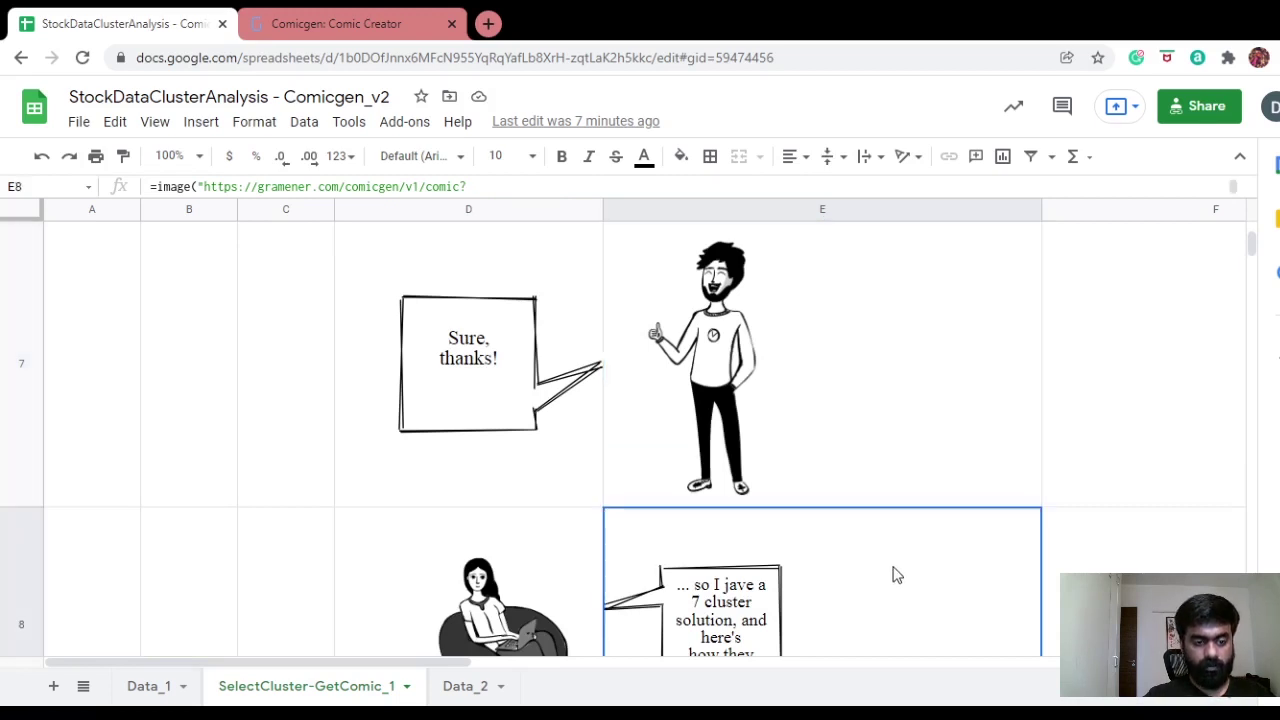
key("Down")
key("Up")
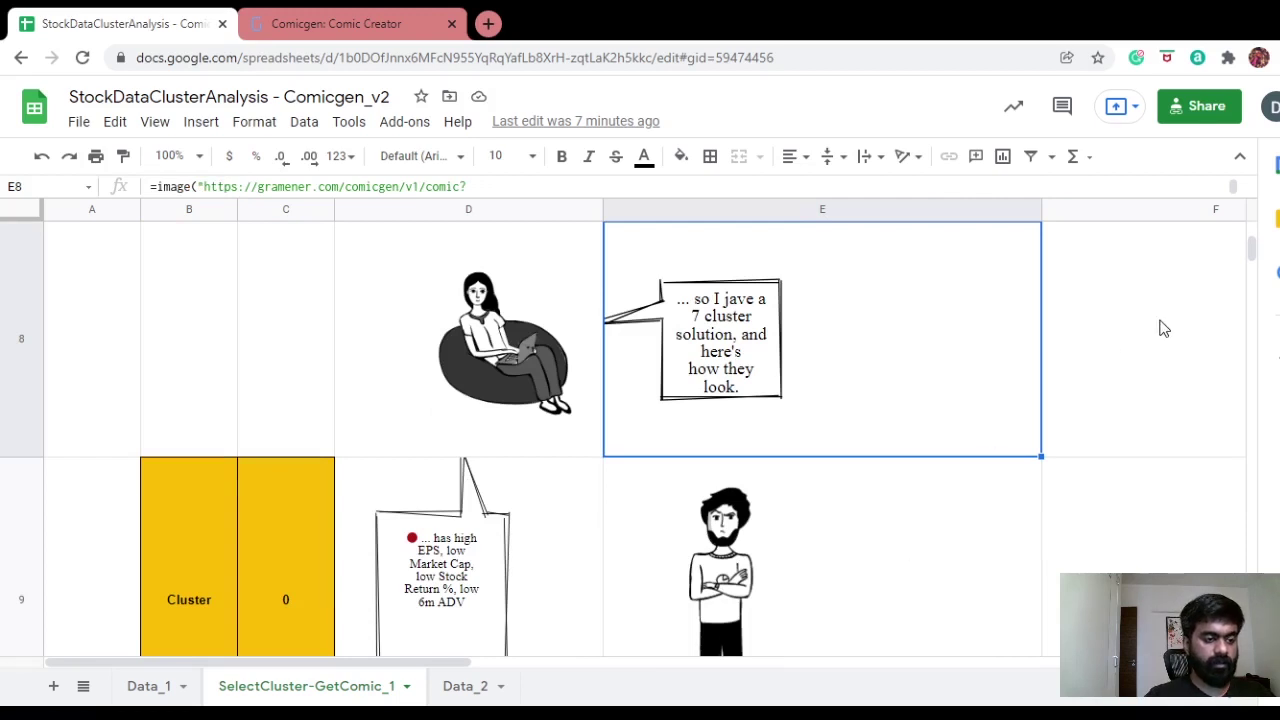
scroll(1163, 328, "down", 2)
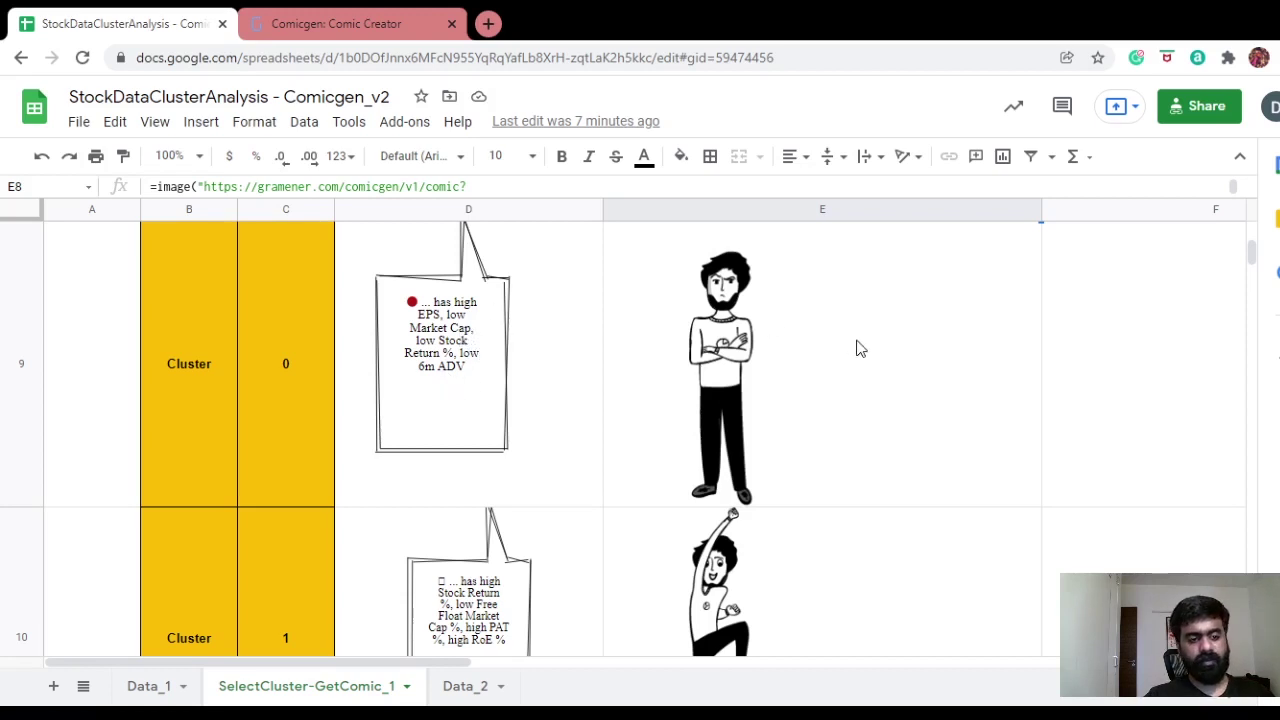
Inspect C10's cluster number and the Comicgen image formulas behind the D10 and D5 bubbles
left_click(299, 596)
scroll(299, 596, "down", 2)
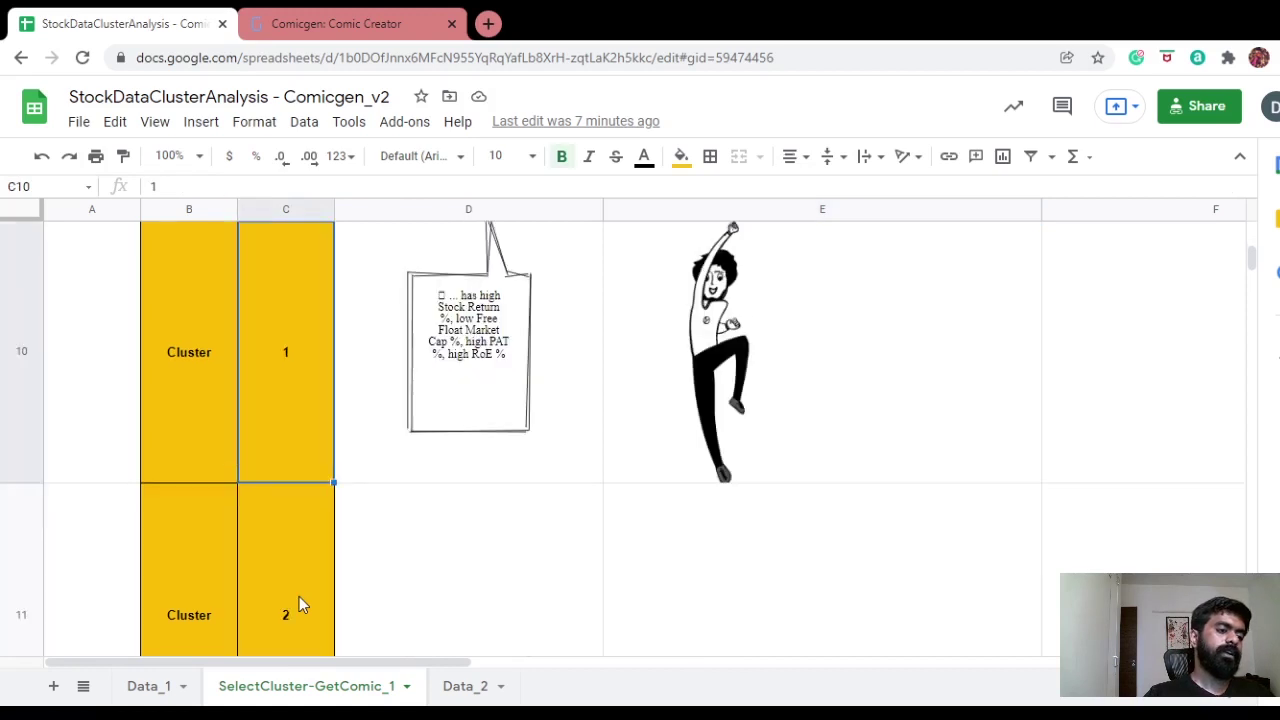
scroll(299, 598, "up", 3)
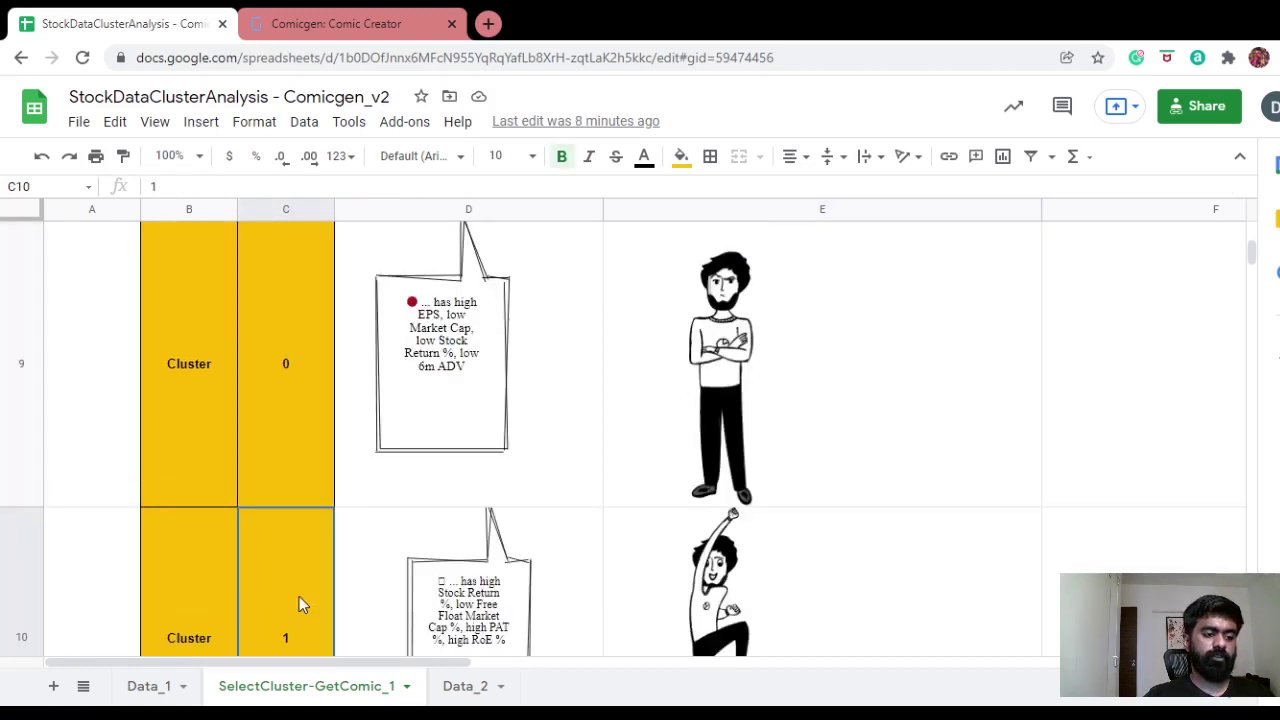
left_click(441, 597)
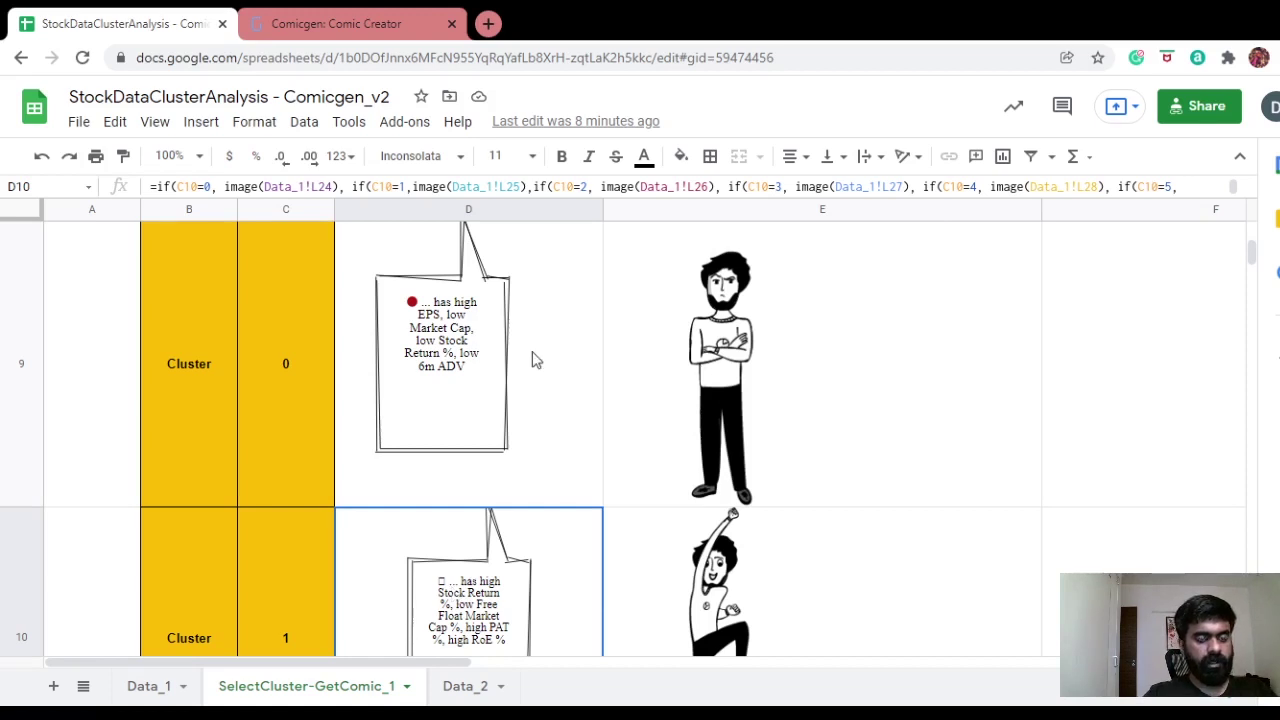
scroll(533, 360, "up", 10)
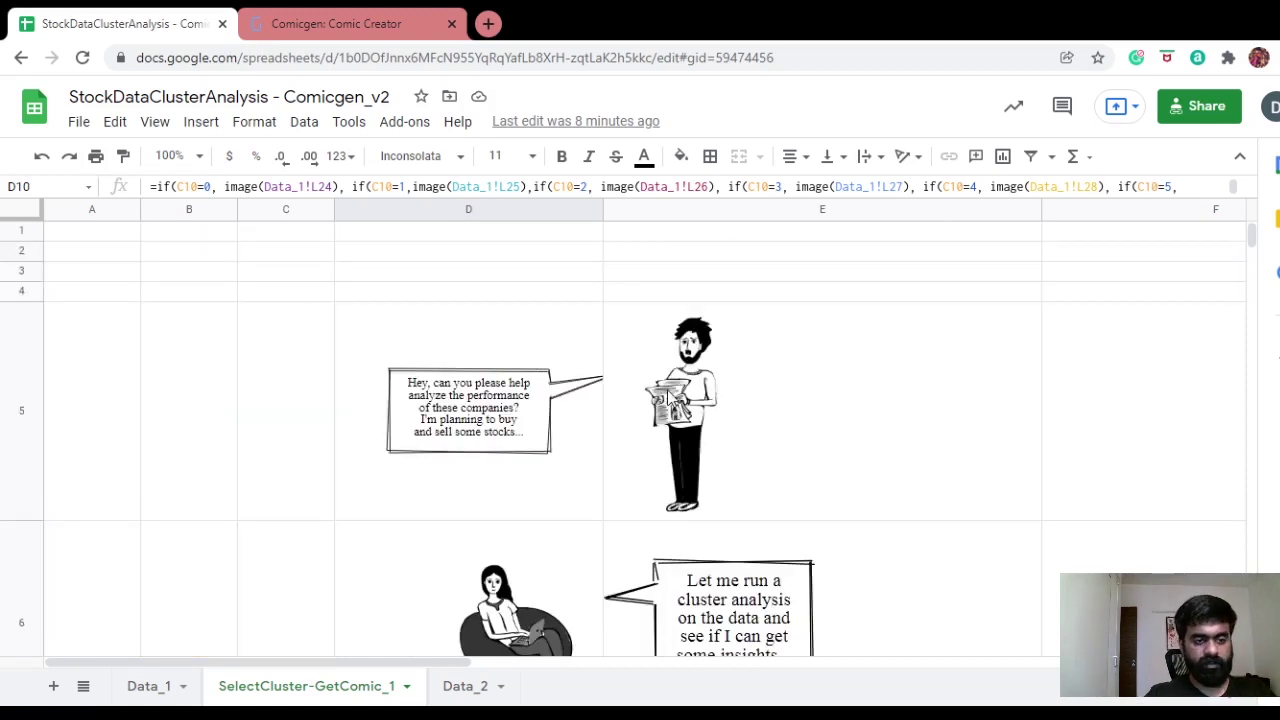
left_click(487, 420)
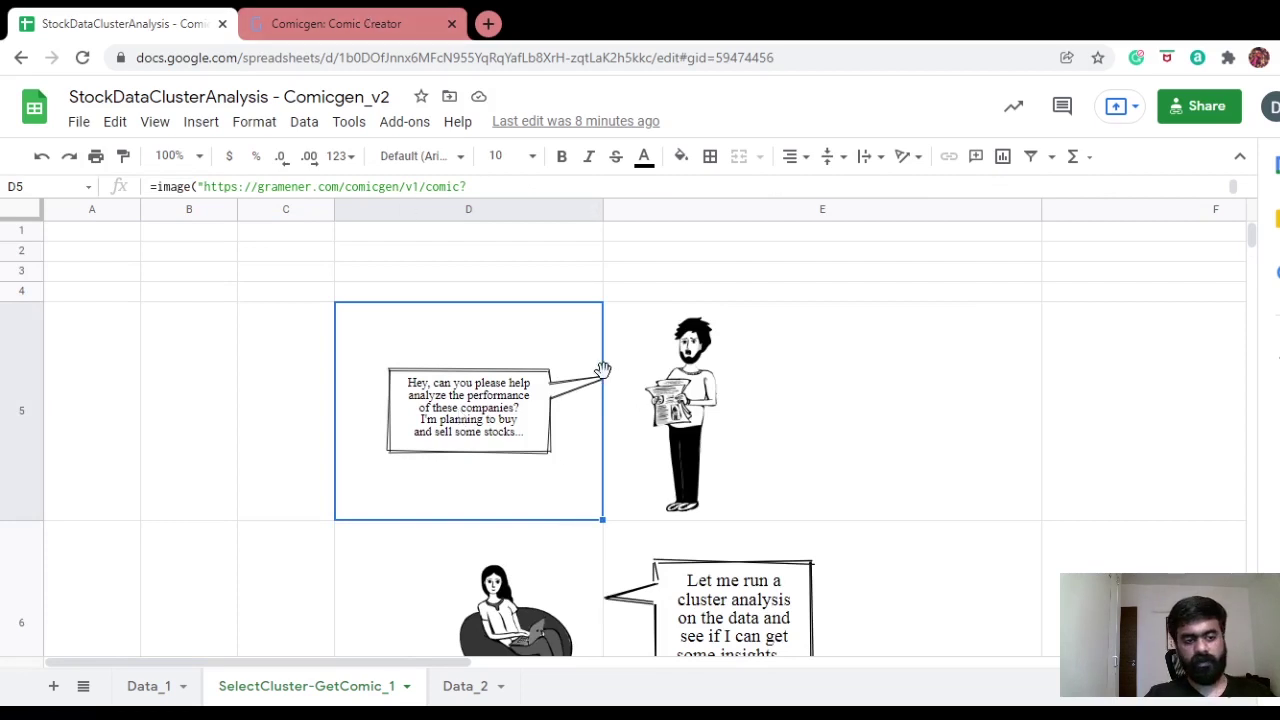
Copy the Comicgen image link for Dey at side angle, afraid, with hands folded
left_click(355, 17)
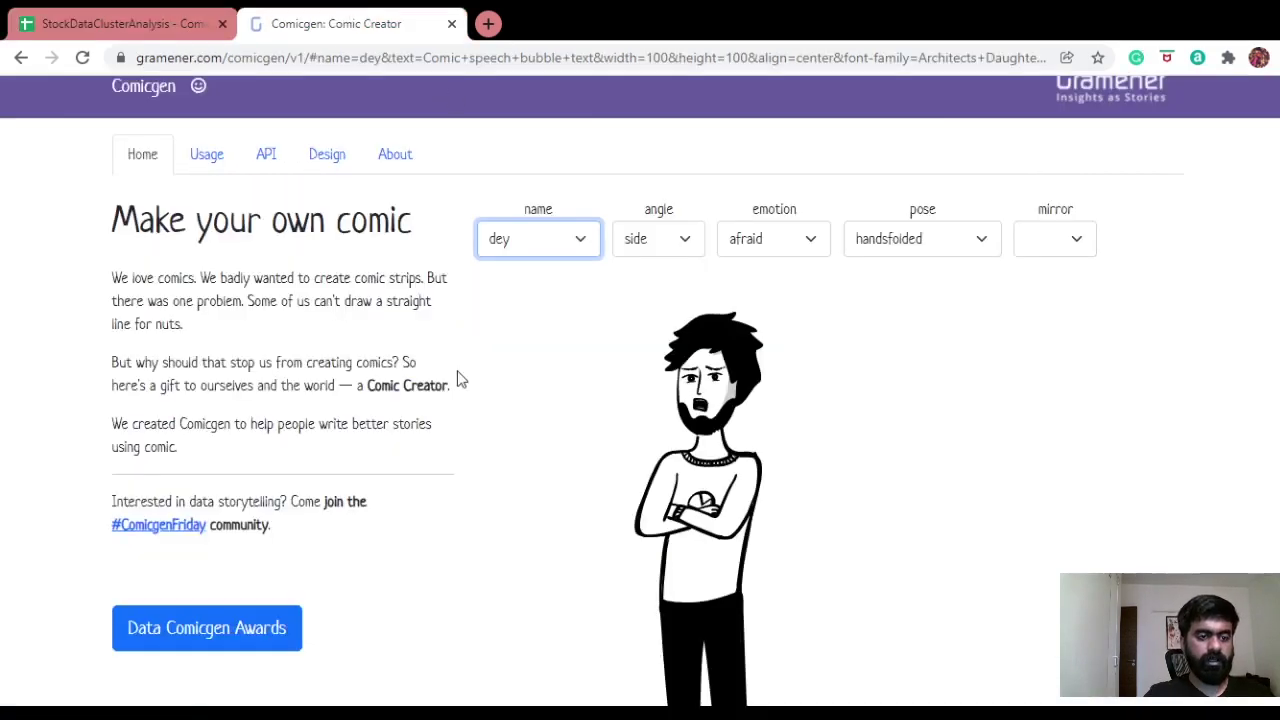
scroll(561, 460, "down", 4)
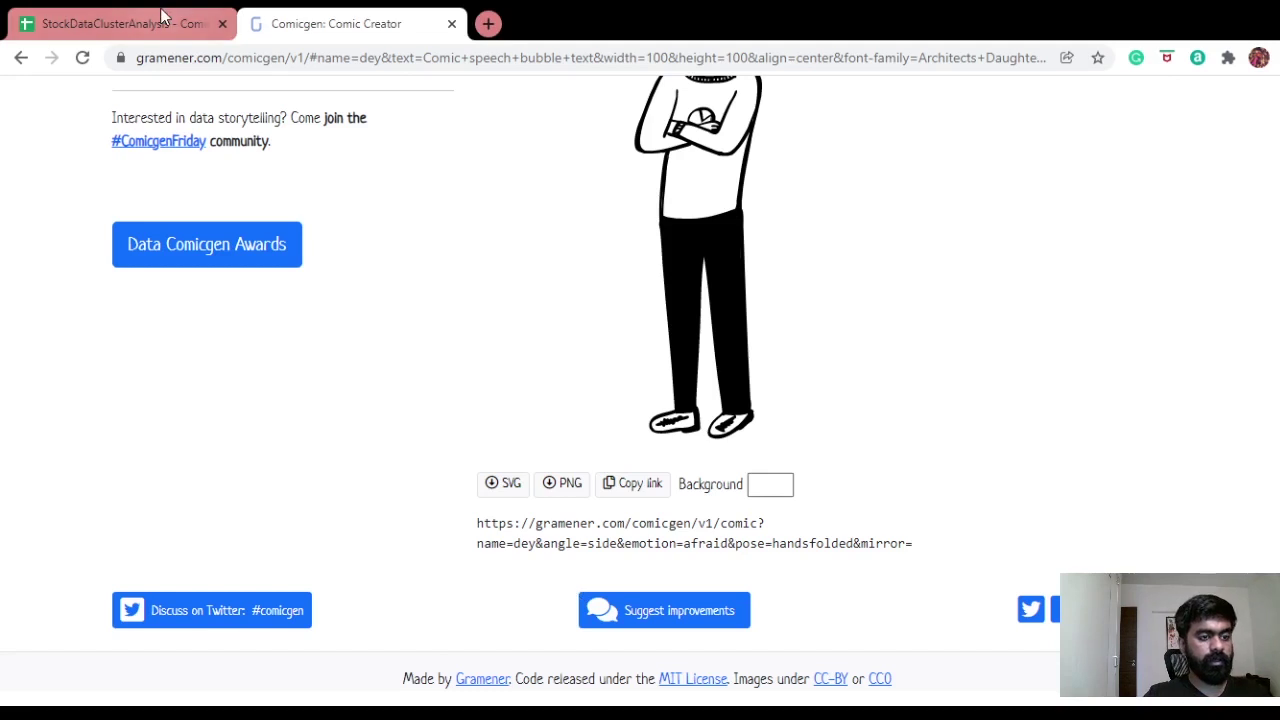
left_click(49, 24)
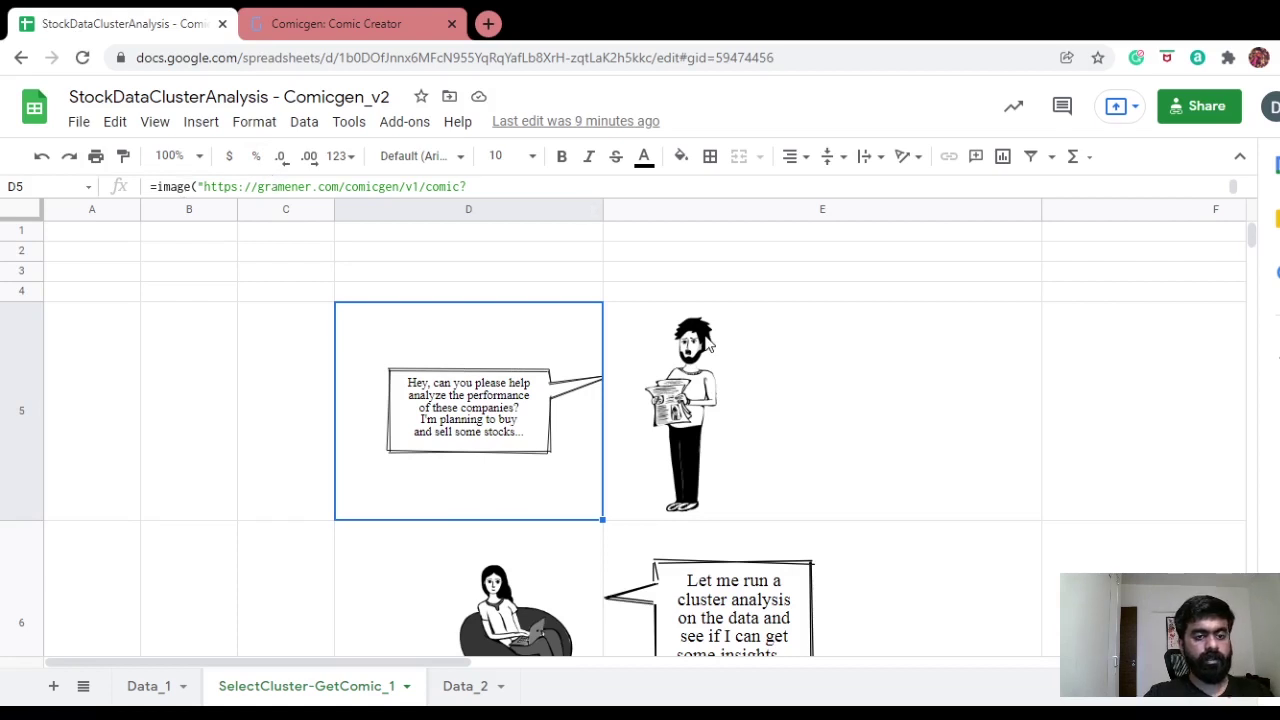
left_click(330, 20)
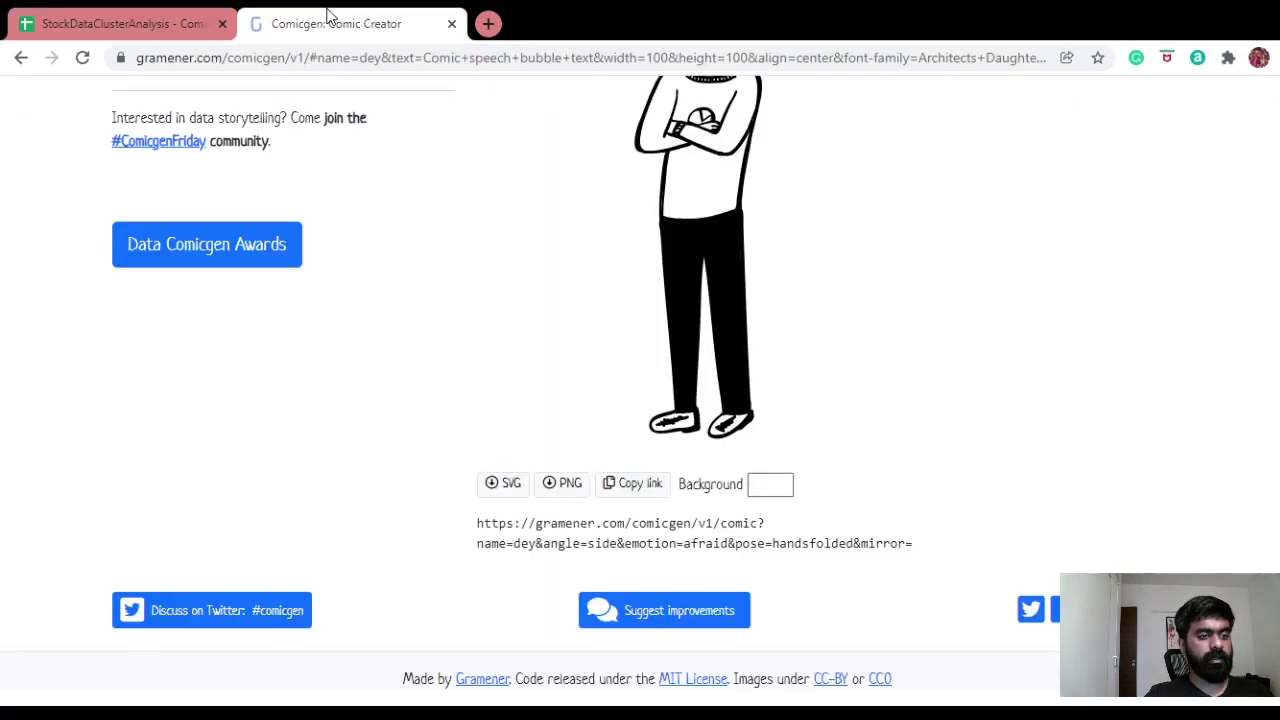
left_click(652, 490)
key("ctrl+c")
left_click(160, 20)
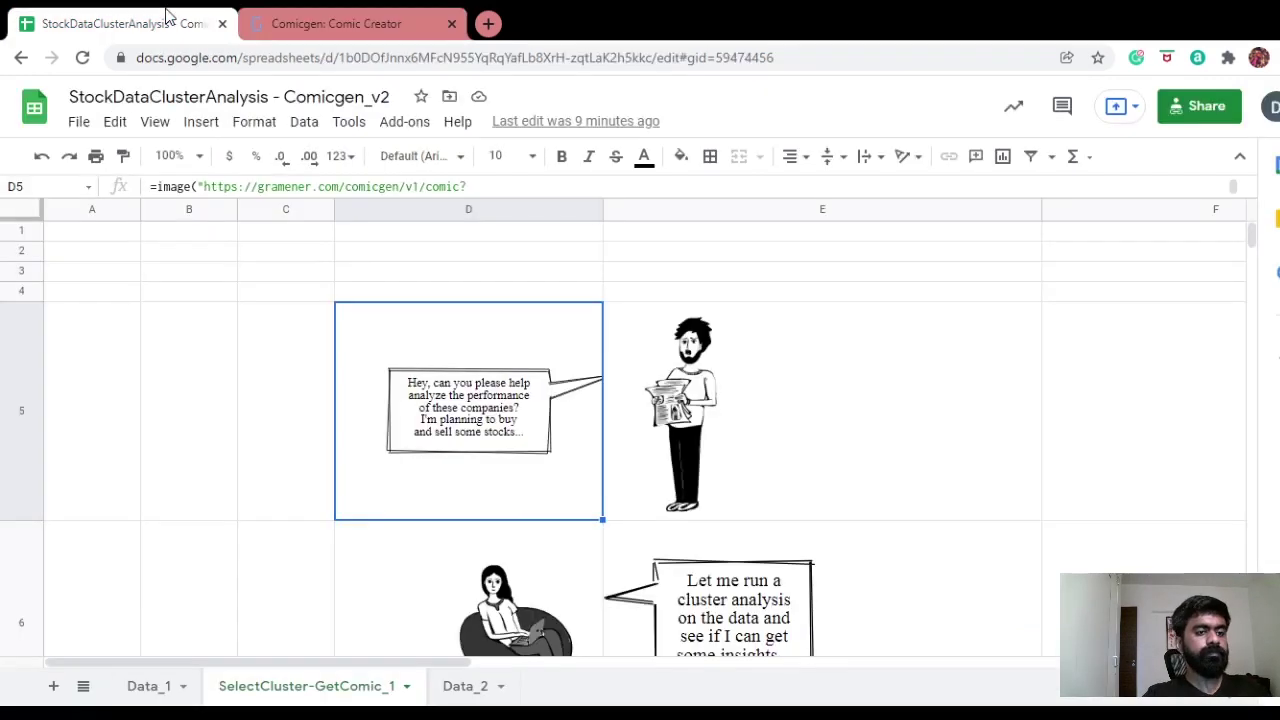
left_click(889, 430)
left_click(1142, 360)
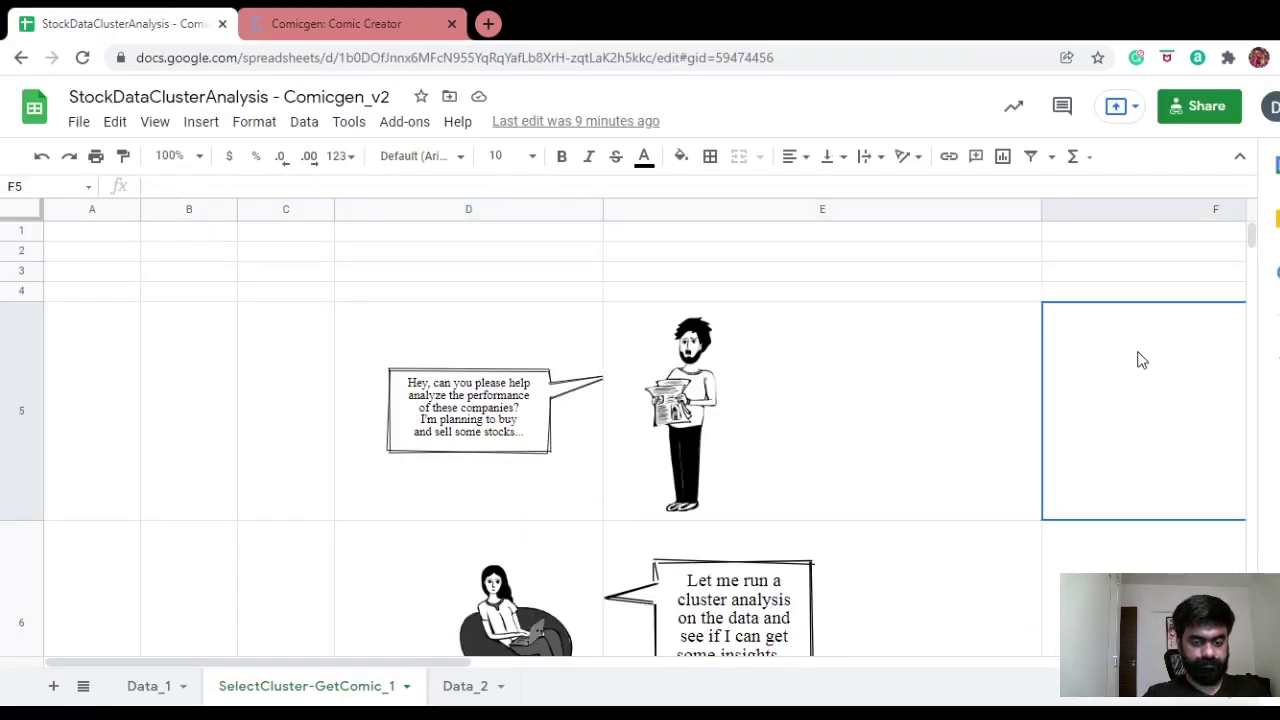
type("ims")
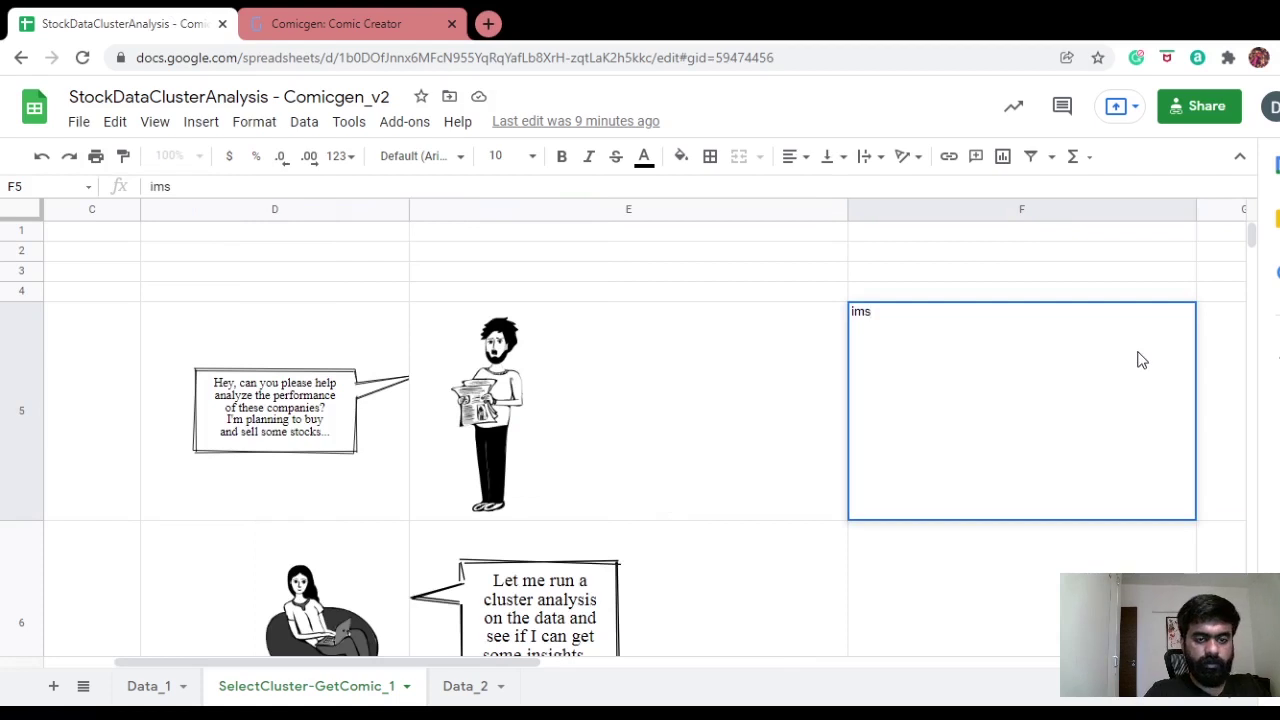
key("BackSpace")
key("BackSpace")
key("BackSpace")
type("-")
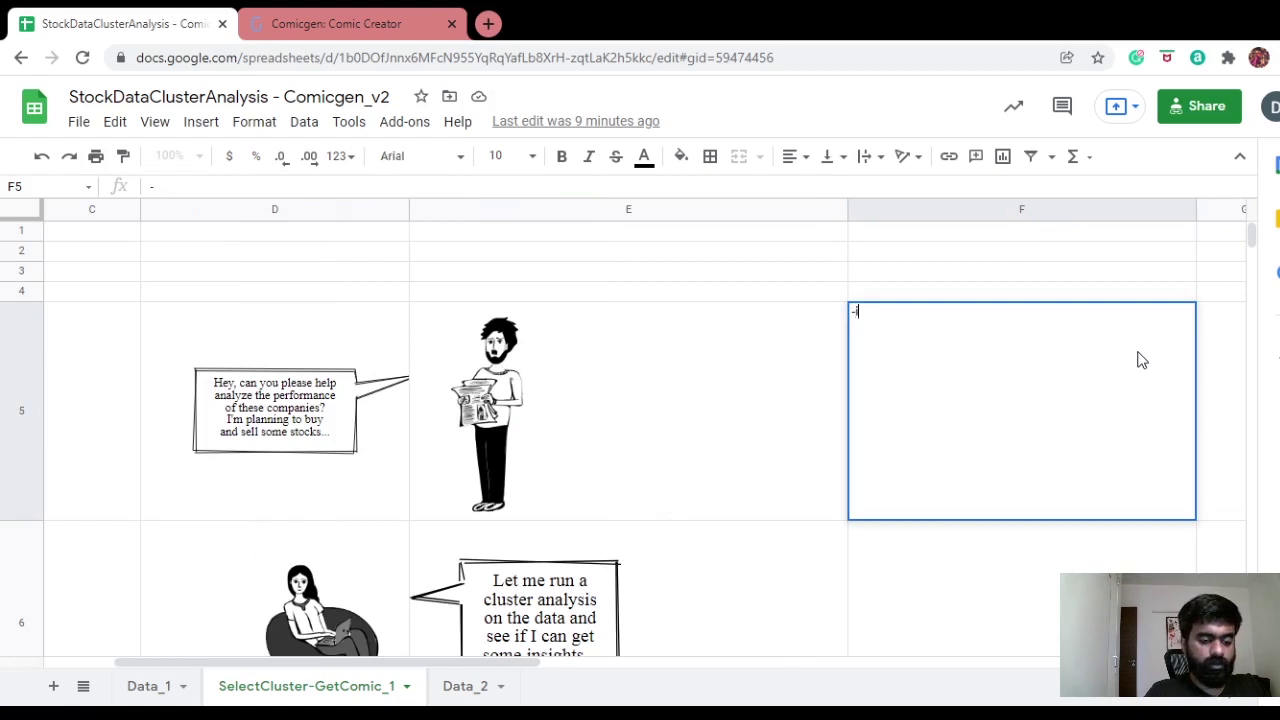
type("image")
key("BackSpace")
key("BackSpace")
key("BackSpace")
key("BackSpace")
key("BackSpace")
key("BackSpace")
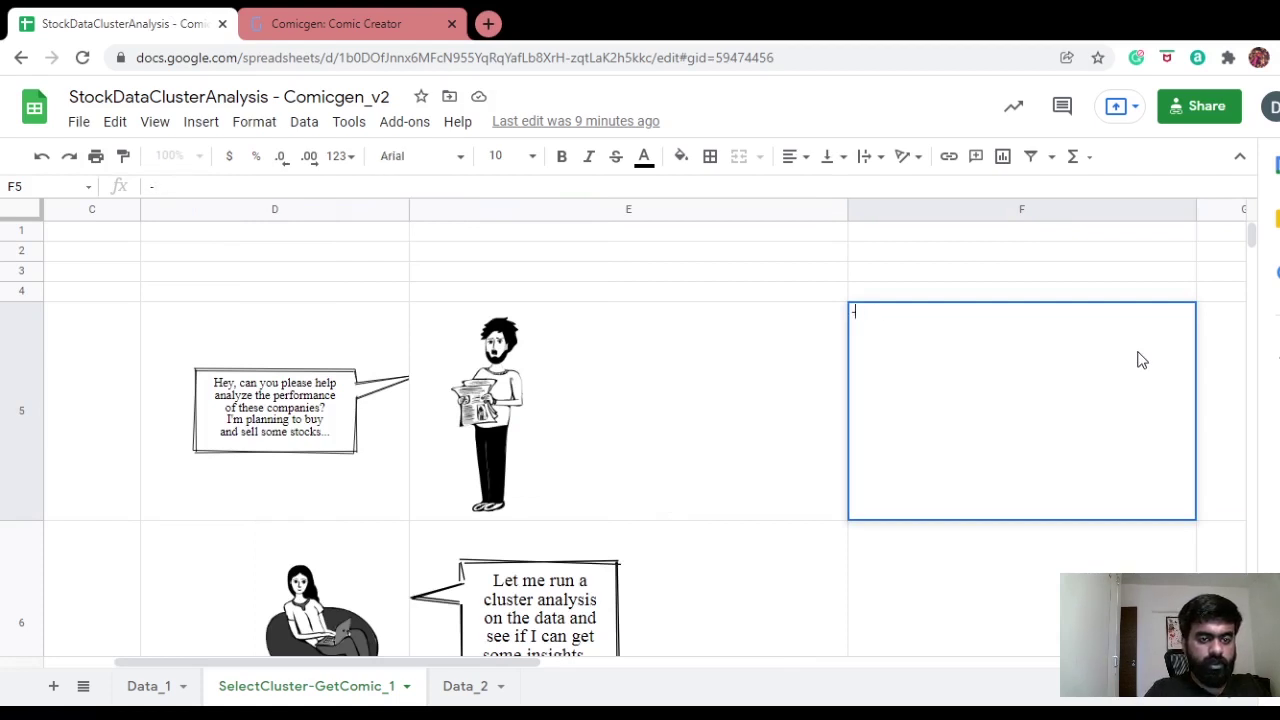
type("=img")
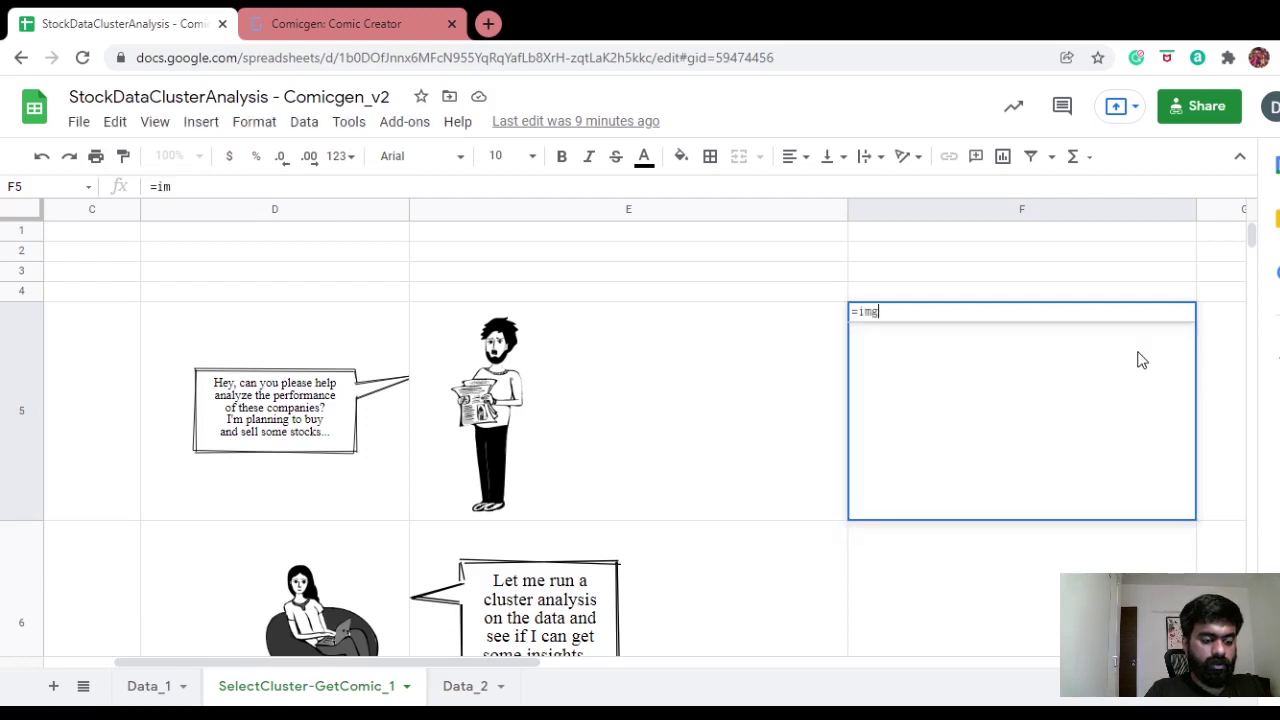
type("e(\"")
key("ctrl+v")
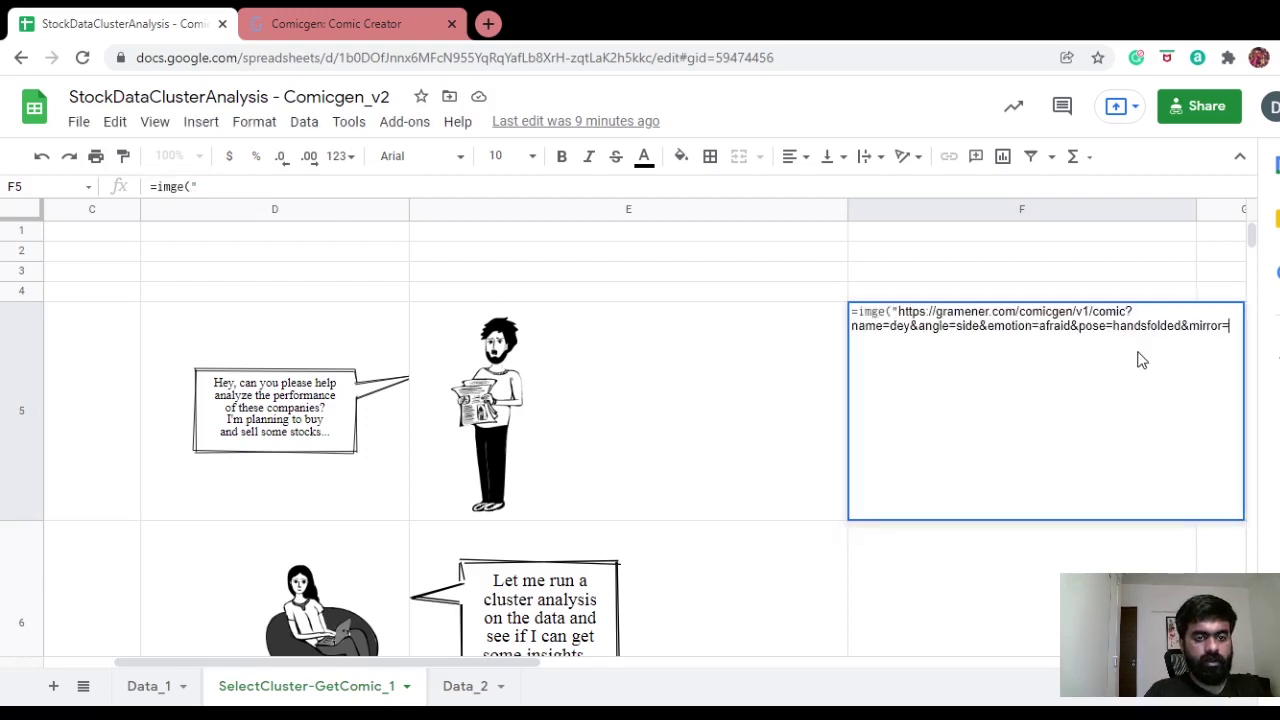
type("\")")
key("Return")
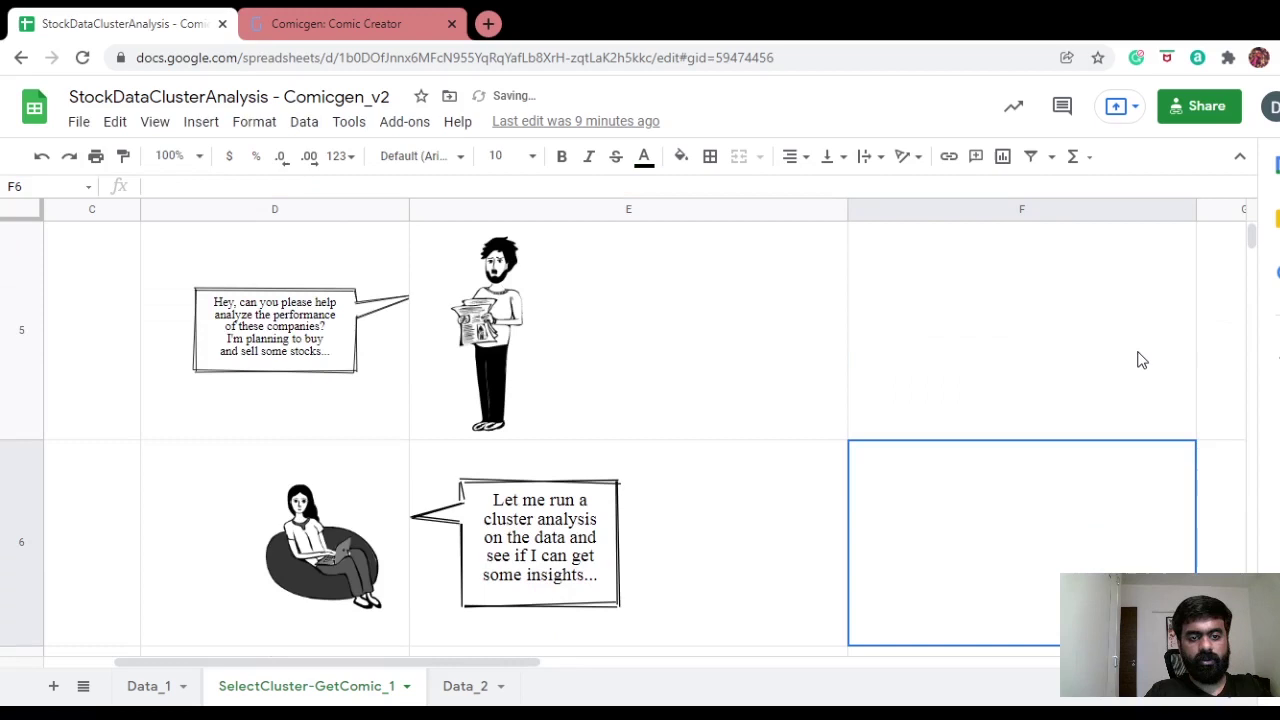
left_click(995, 350)
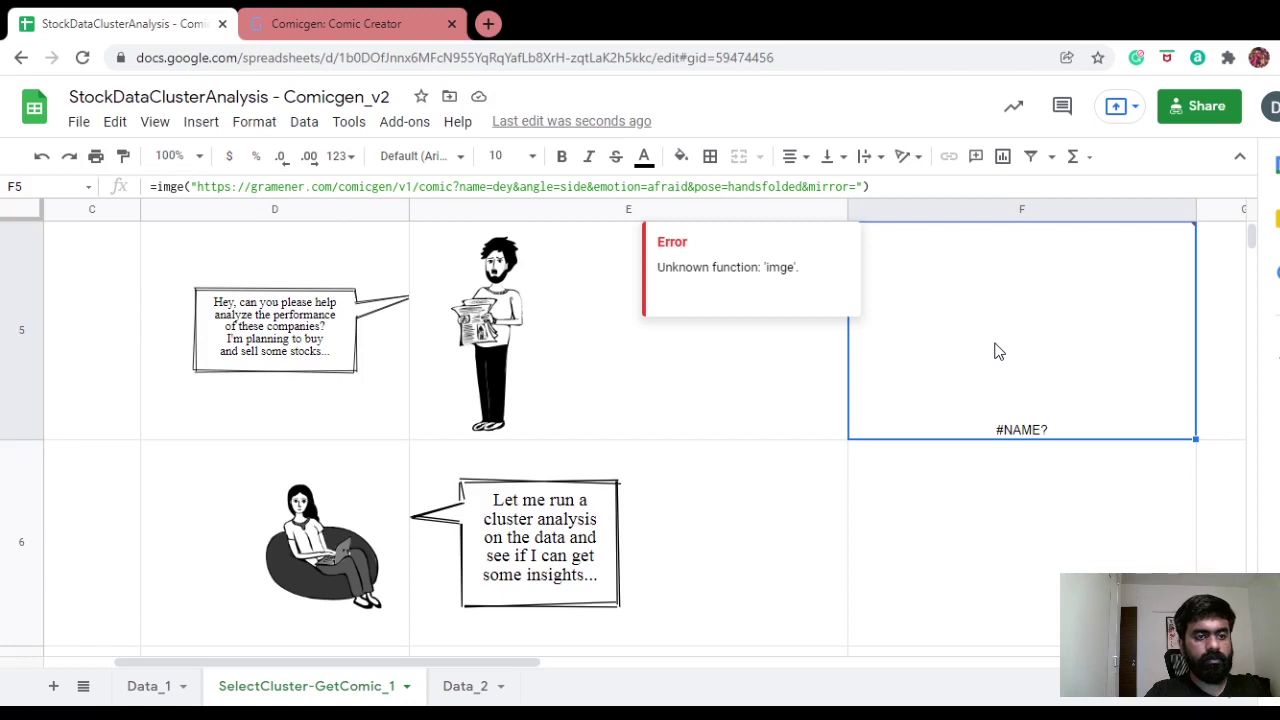
left_click(171, 187)
type("a")
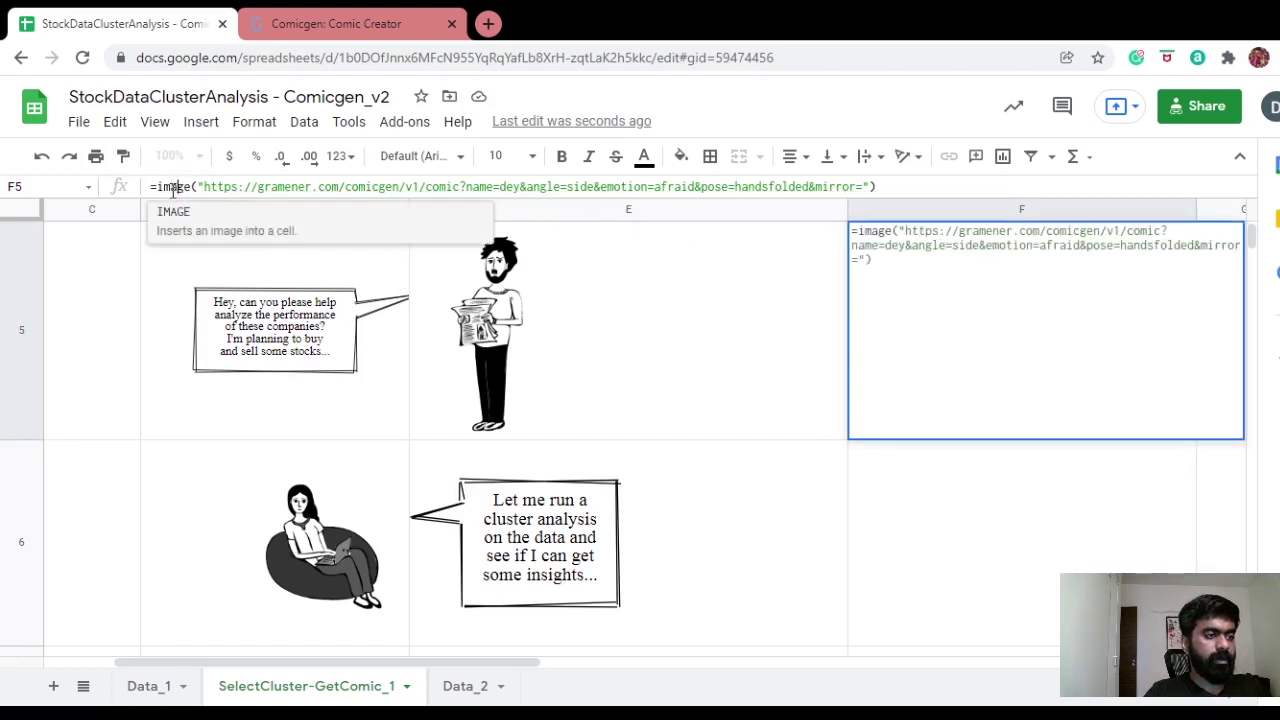
key("Return")
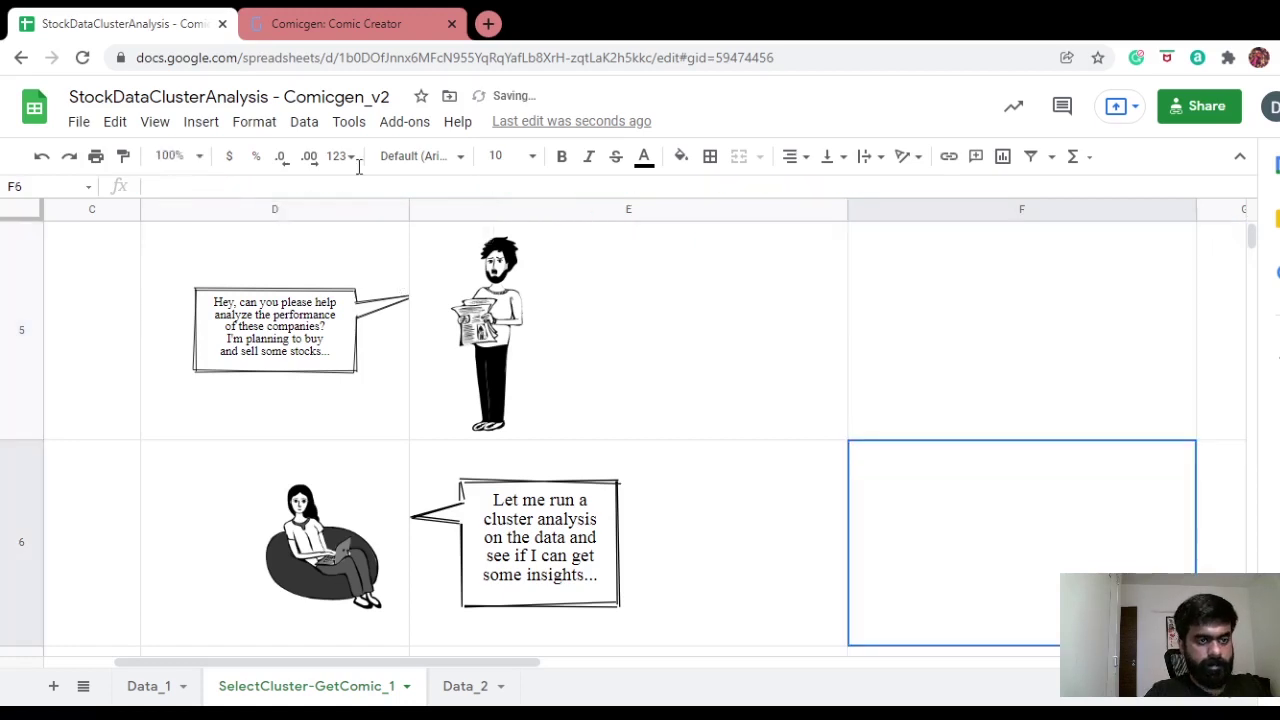
left_click(1050, 392)
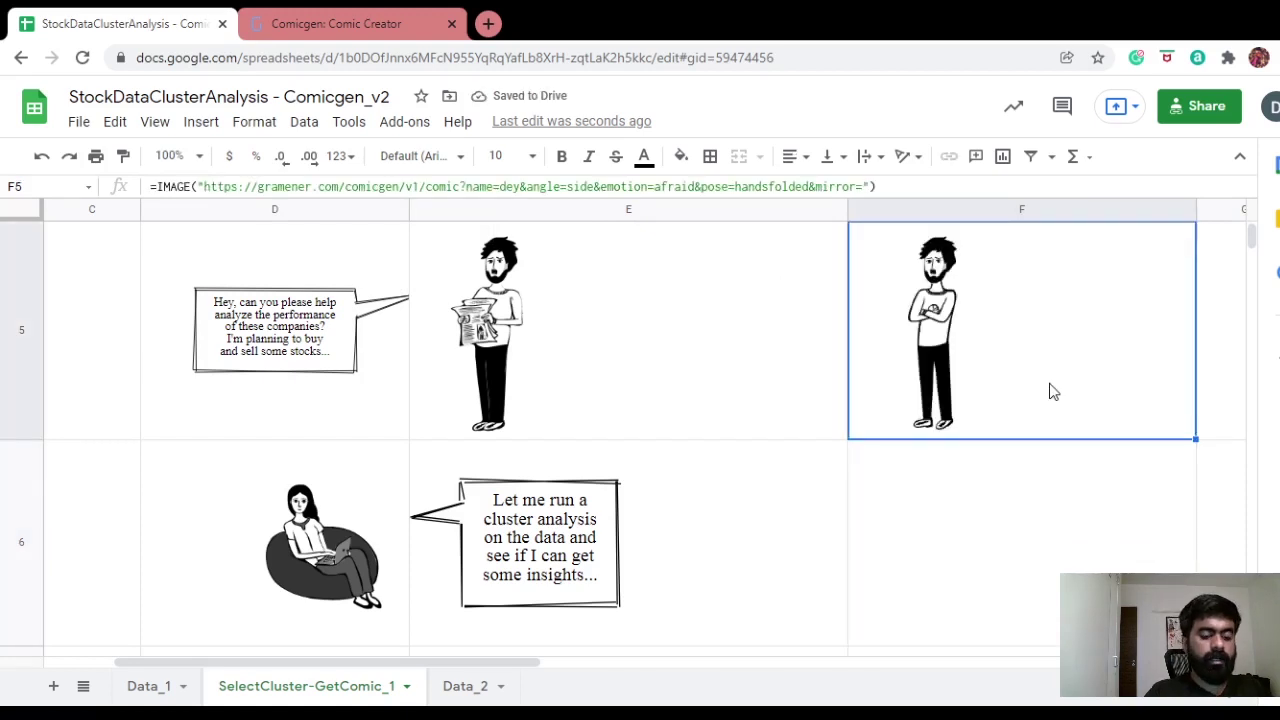
key("Delete")
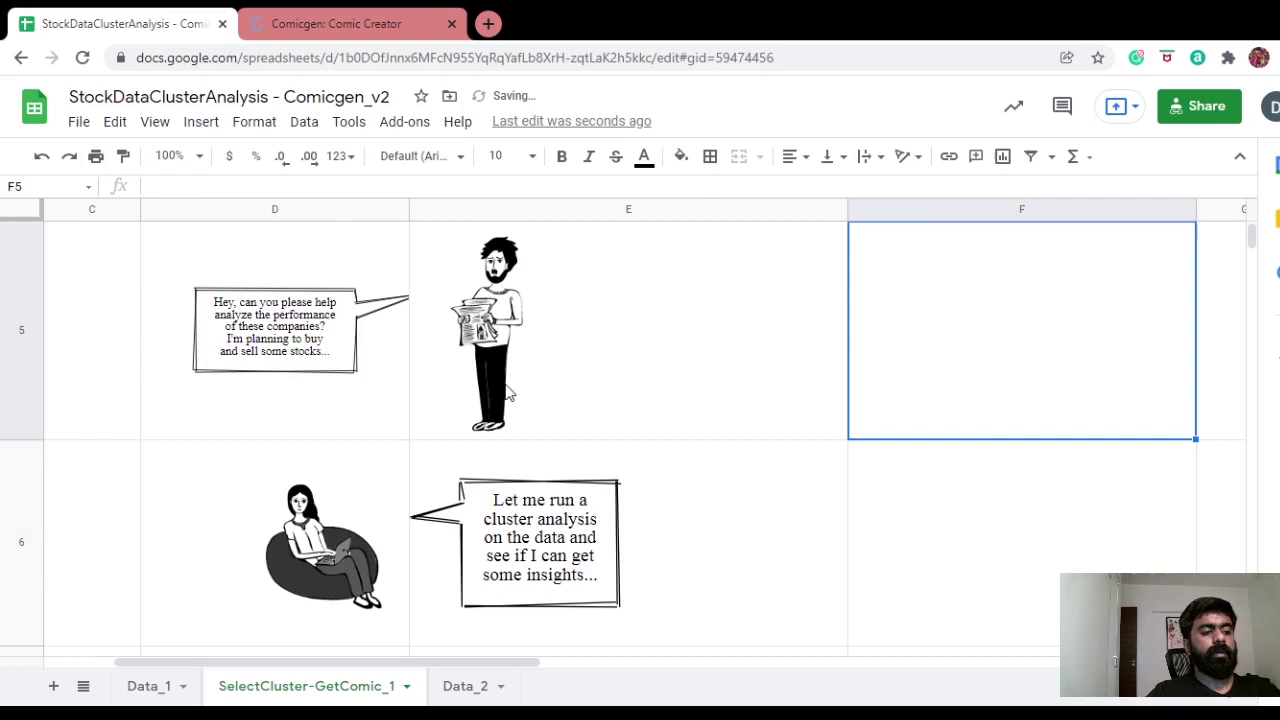
Check C9's cluster number and the nested IF formula behind the D9 bubble
scroll(398, 416, "down", 5)
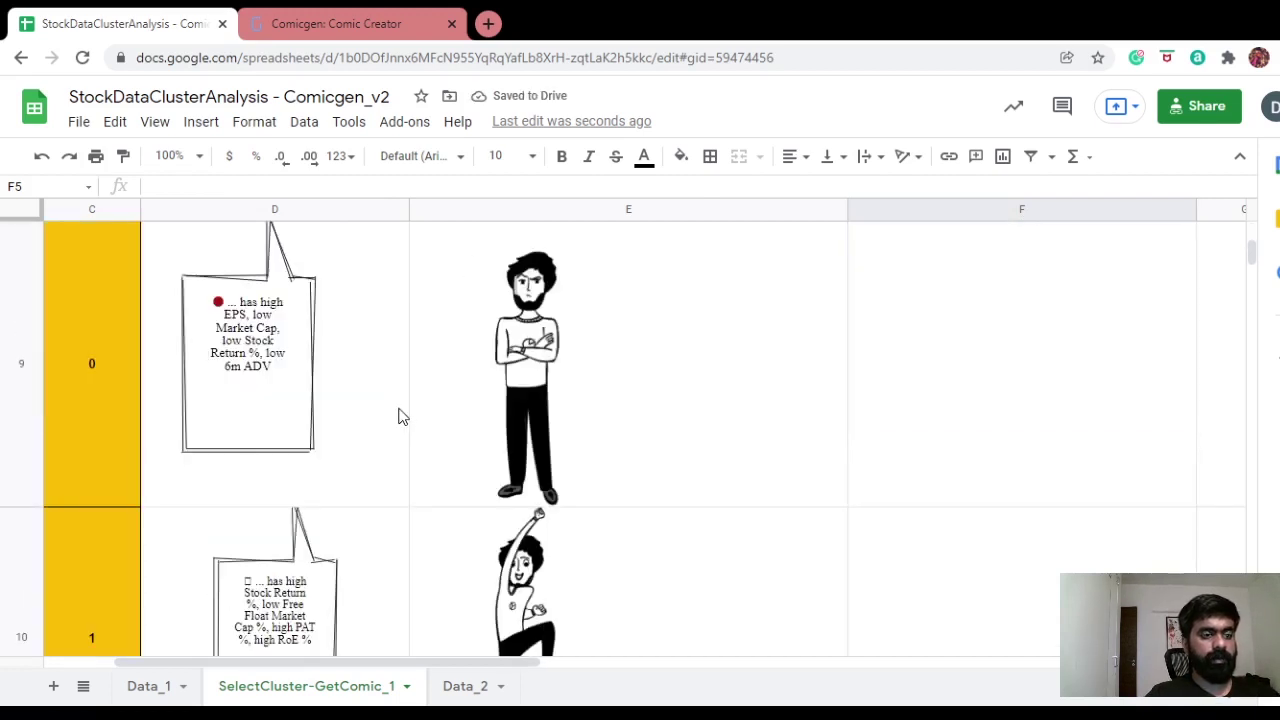
left_click(70, 336)
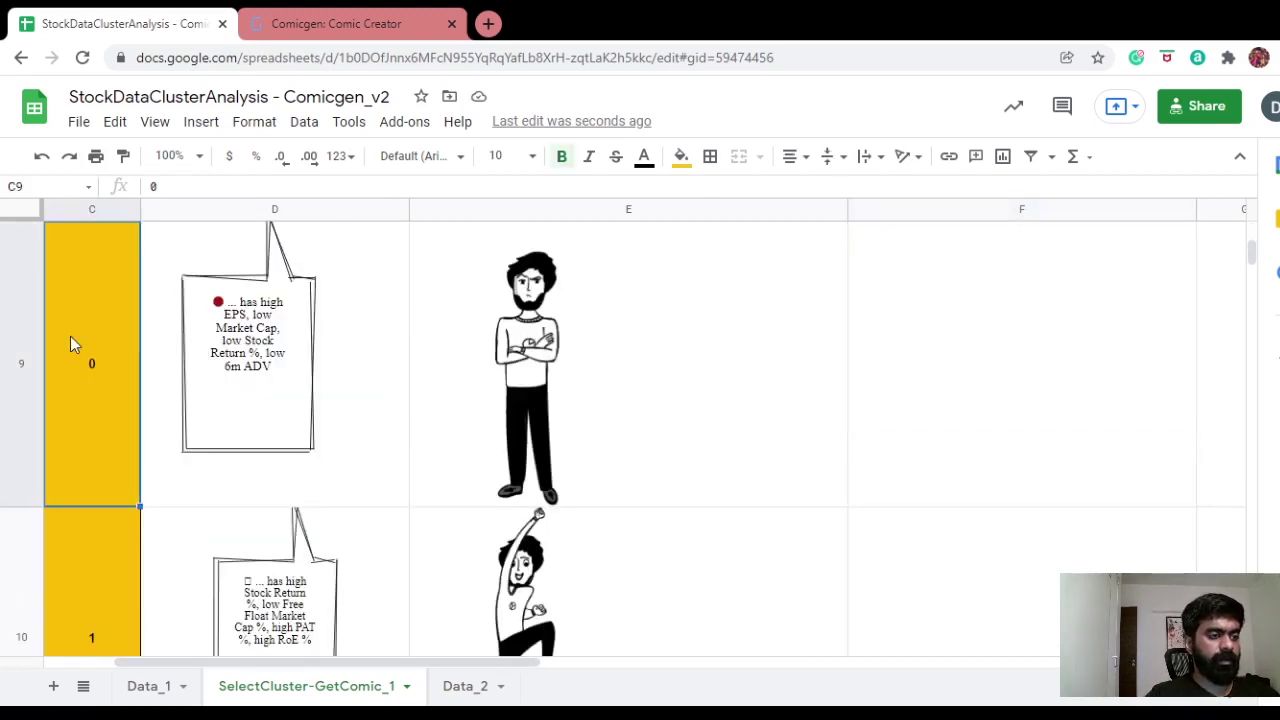
left_click(297, 341)
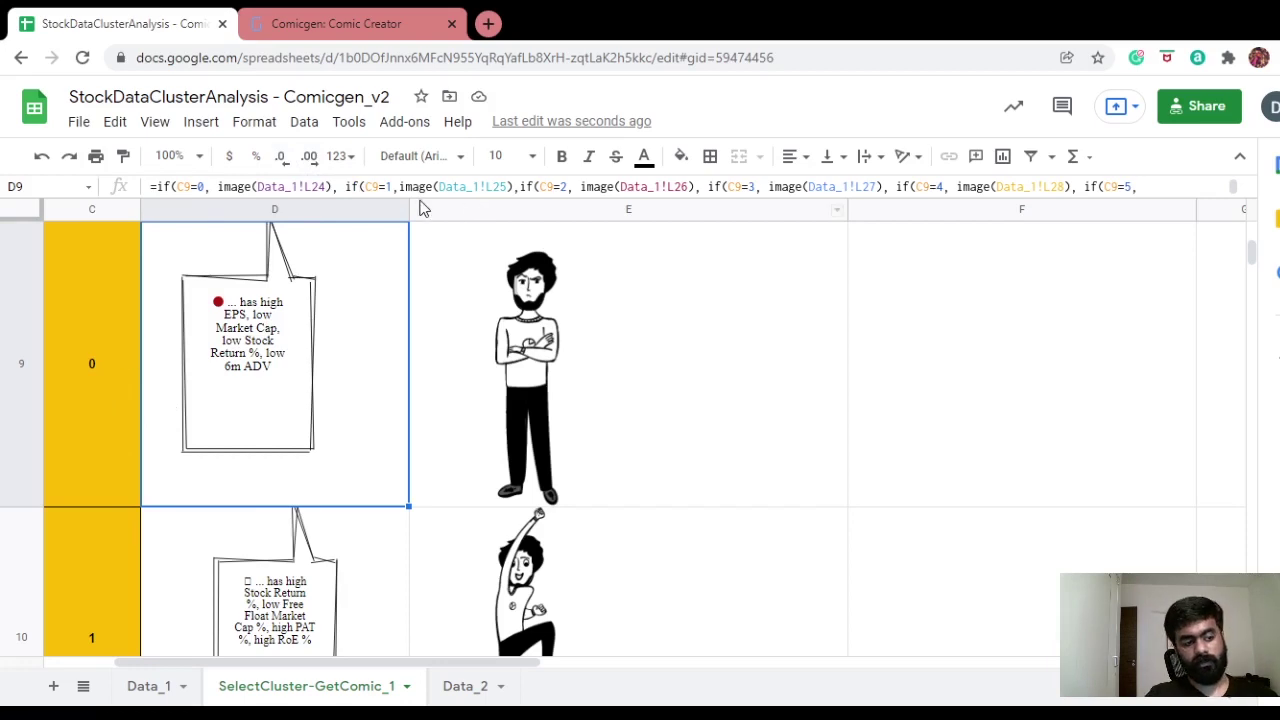
On Data_1, step through the column I pose entries, then view cluster description text in K24
left_click(165, 688)
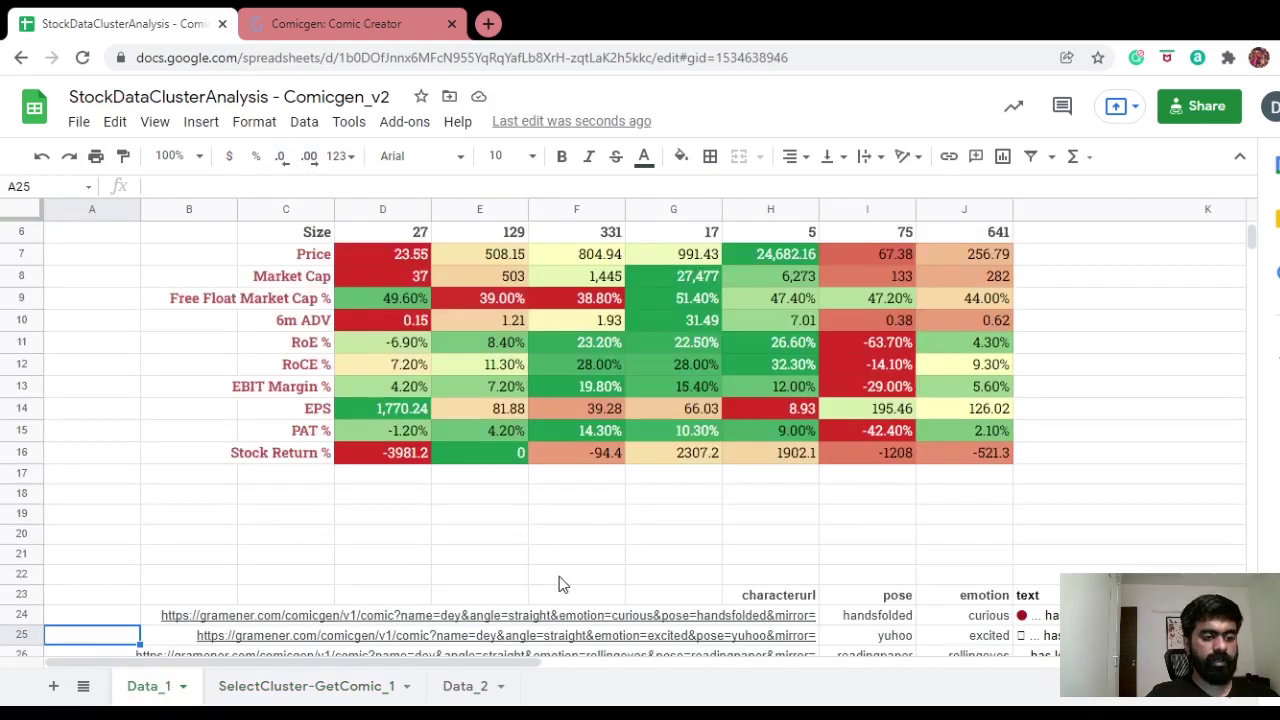
scroll(559, 576, "down", 5)
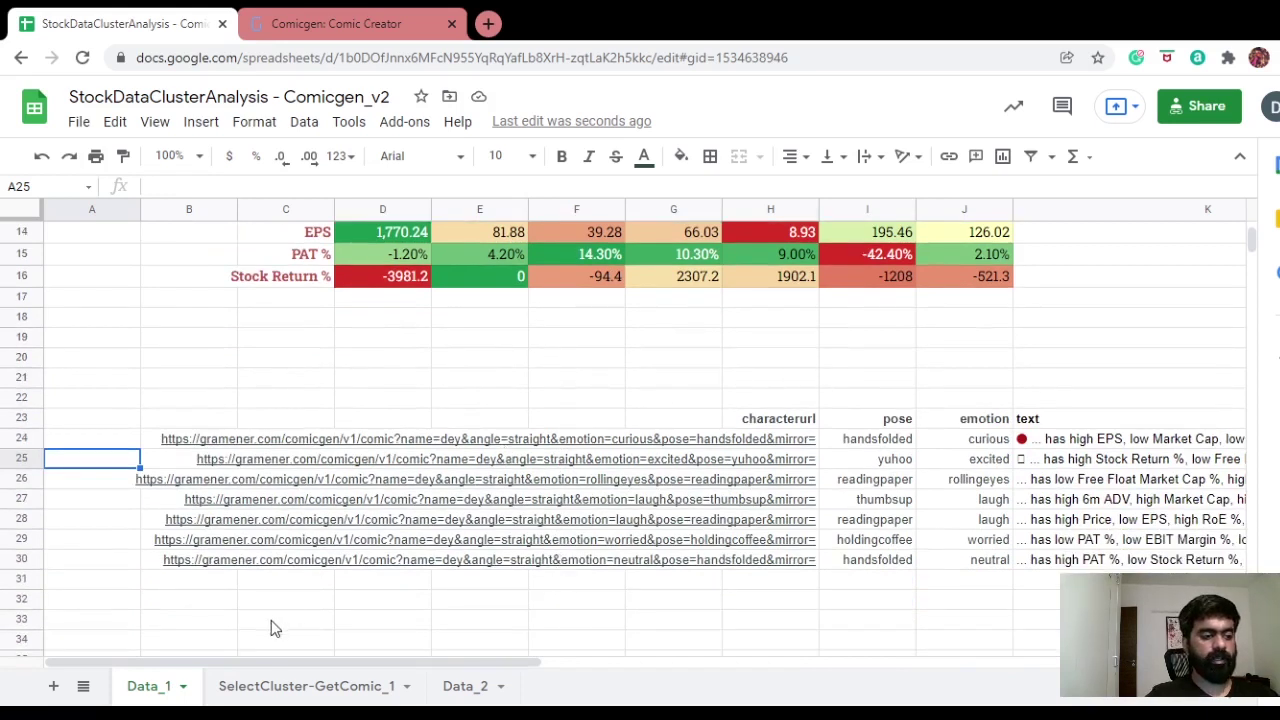
left_click(870, 442)
key("Down")
key("Down")
key("Down")
key("Down")
key("Up")
key("Up")
key("Up")
key("Up")
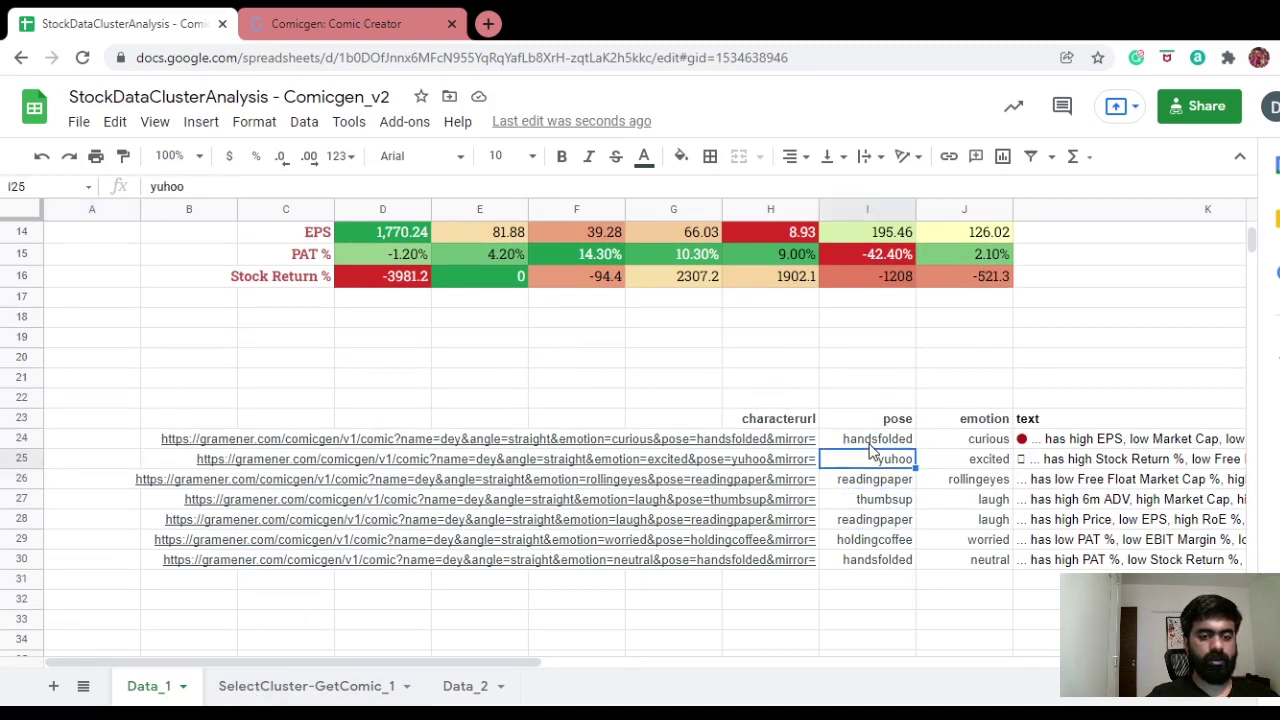
key("Down")
key("Down")
key("Down")
key("Down")
key("Down")
key("Down")
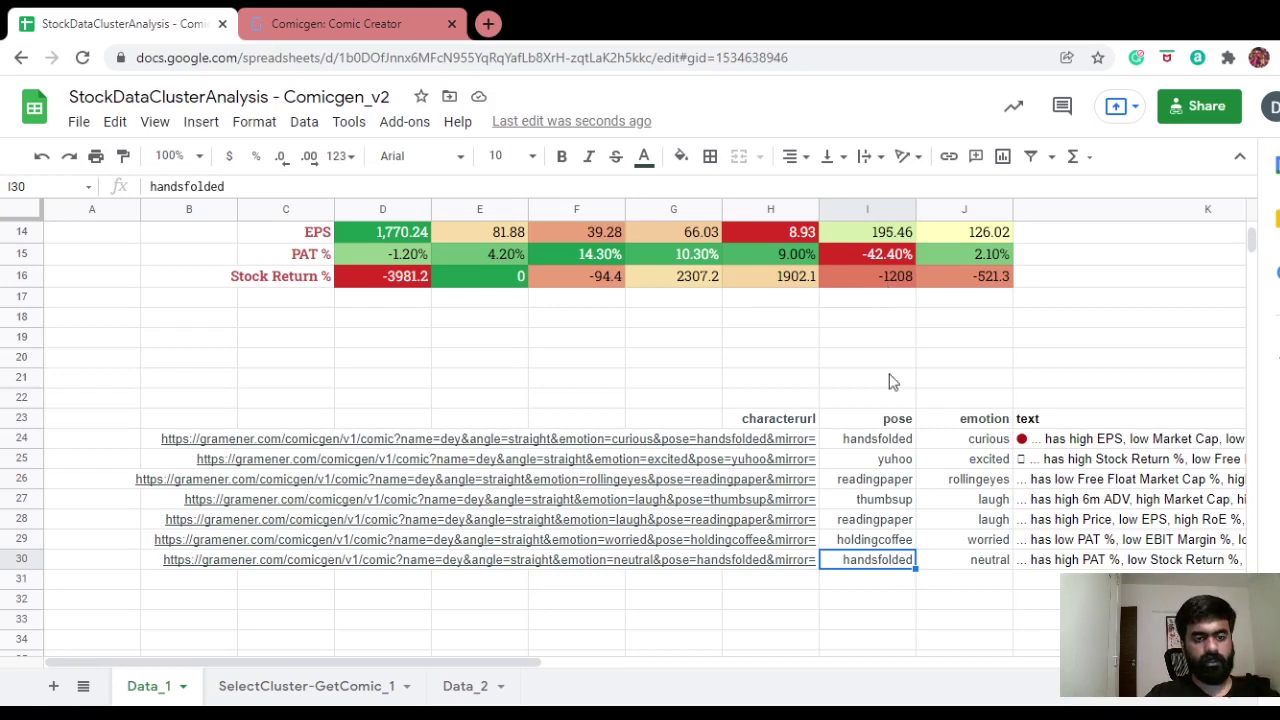
key("Right")
key("Right")
key("Right")
left_click(812, 443)
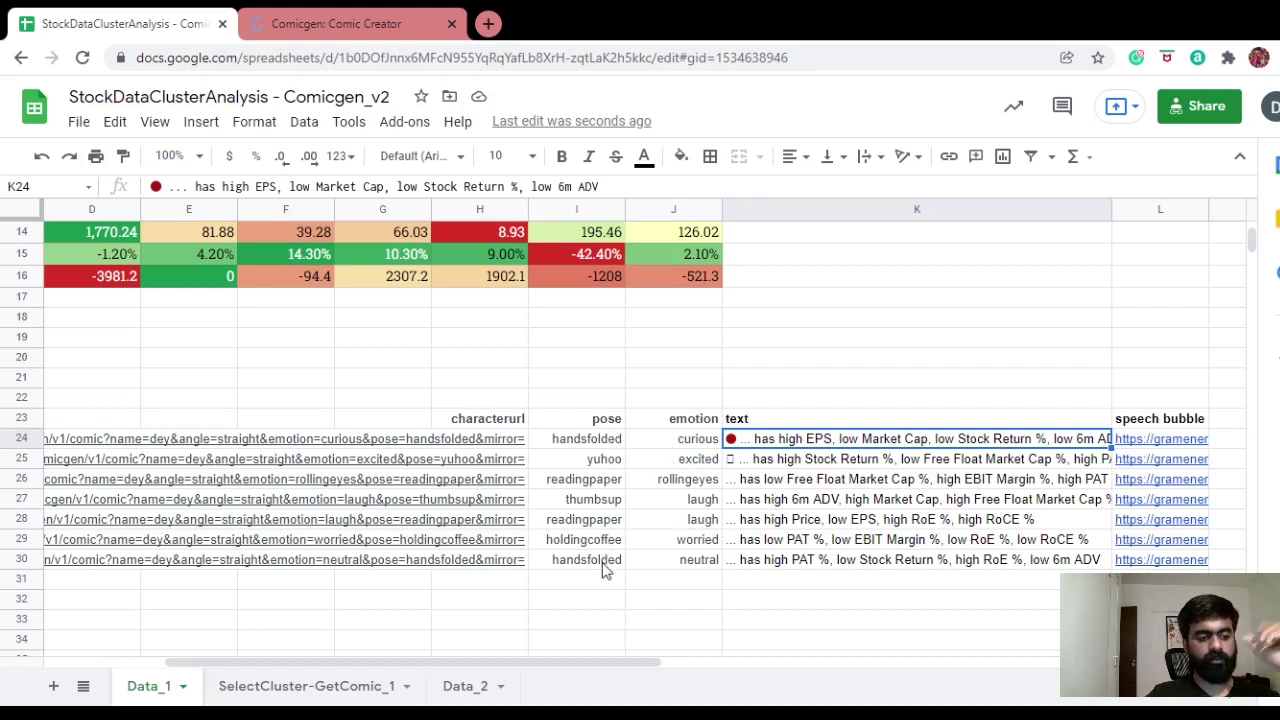
Review the Comicgen angle, emotion and pose dropdowns, then return to the StockDataClusterAnalysis spreadsheet
left_click(302, 23)
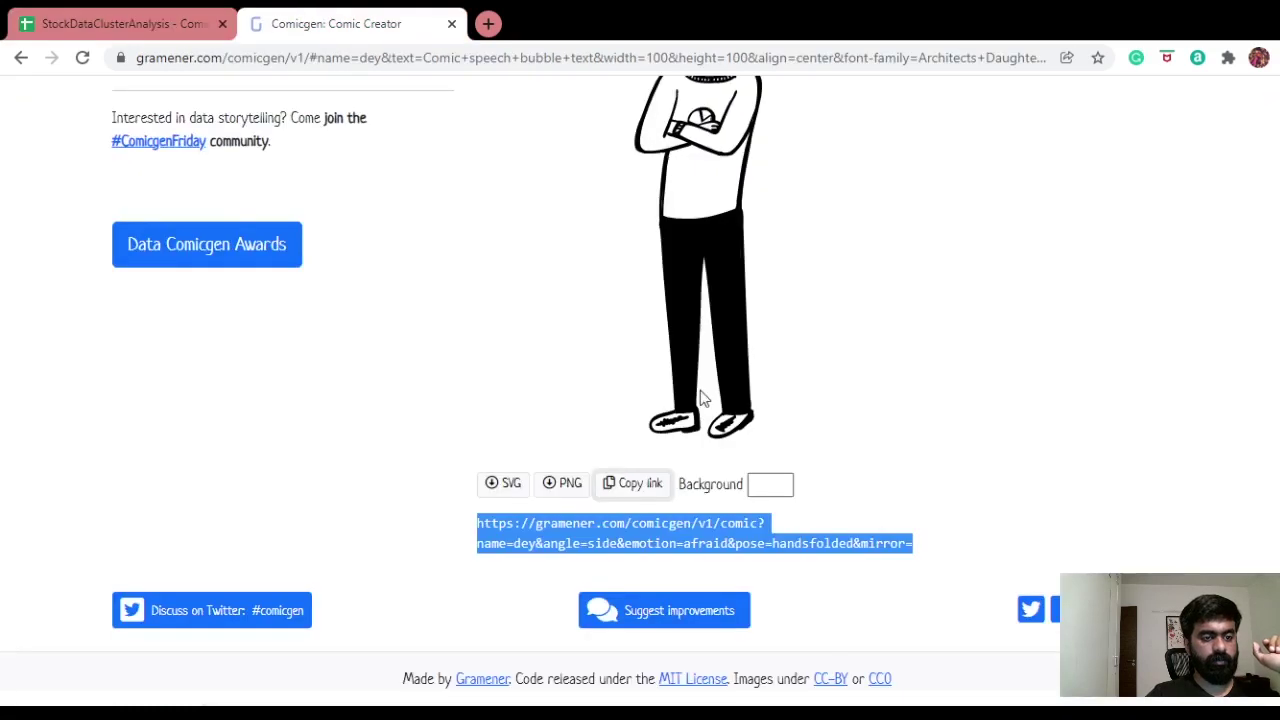
scroll(705, 398, "up", 10)
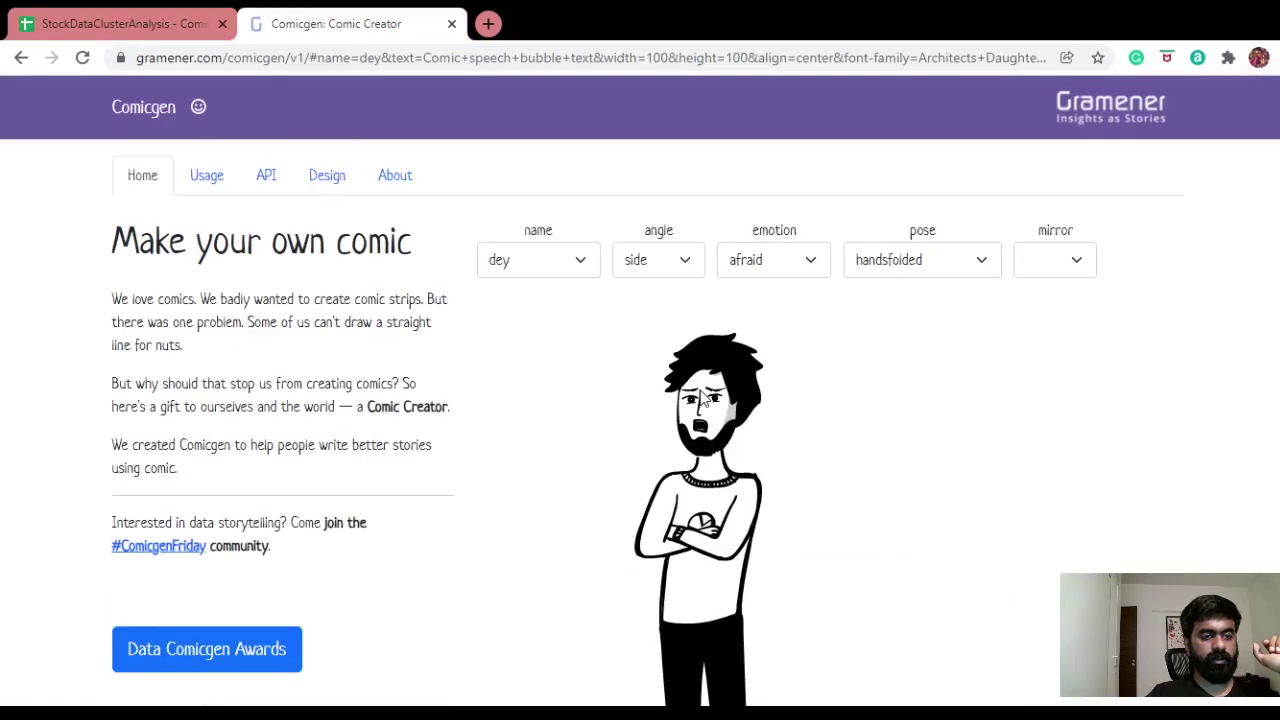
left_click(687, 263)
left_click(777, 272)
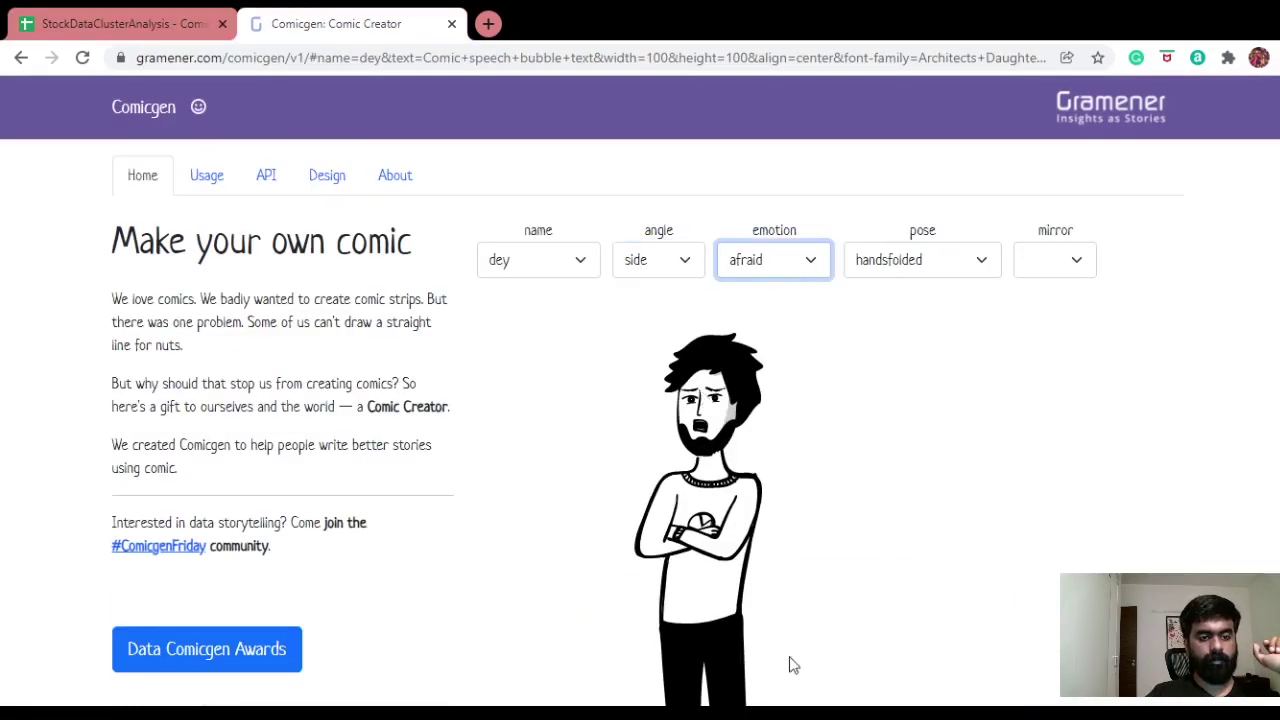
left_click(925, 266)
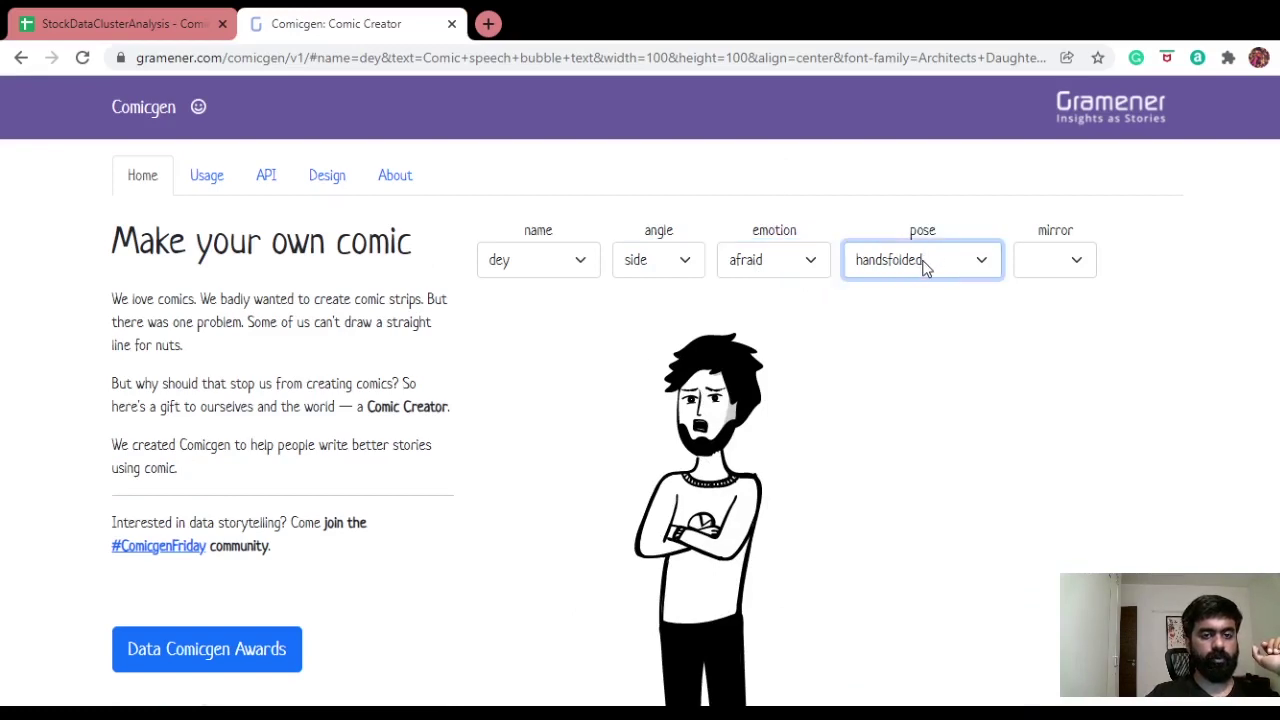
left_click(114, 20)
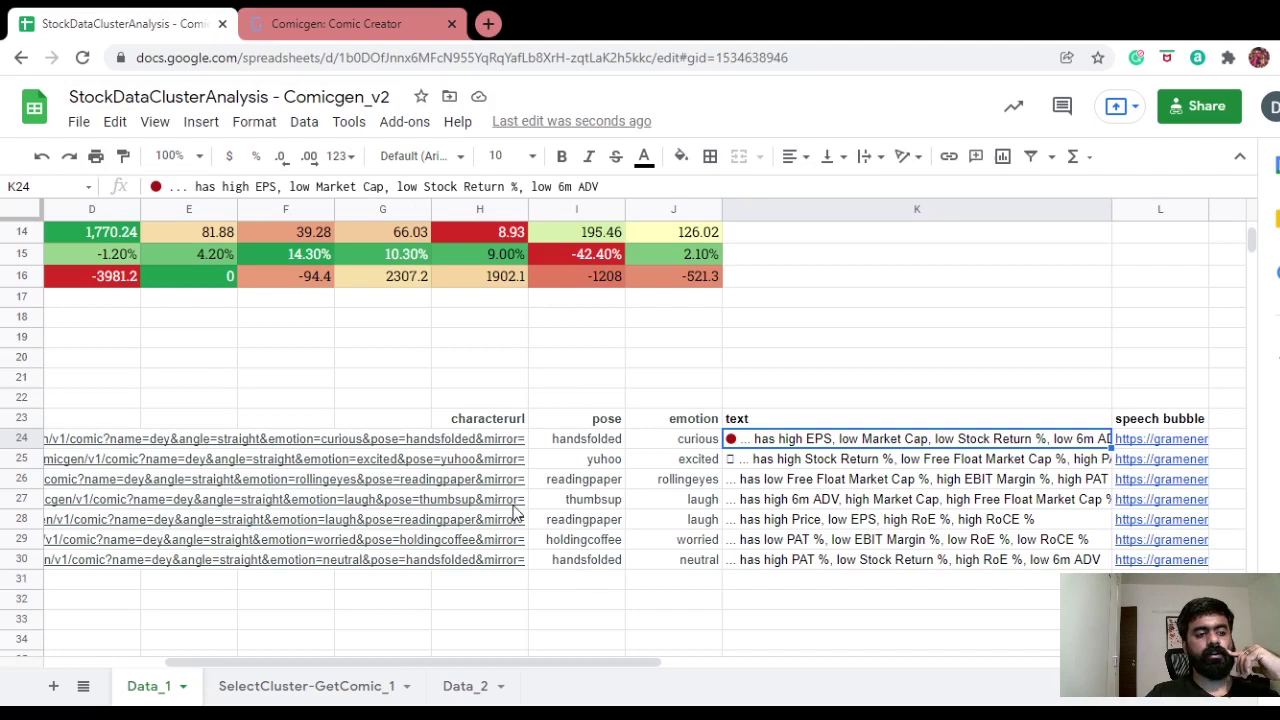
left_click(467, 441)
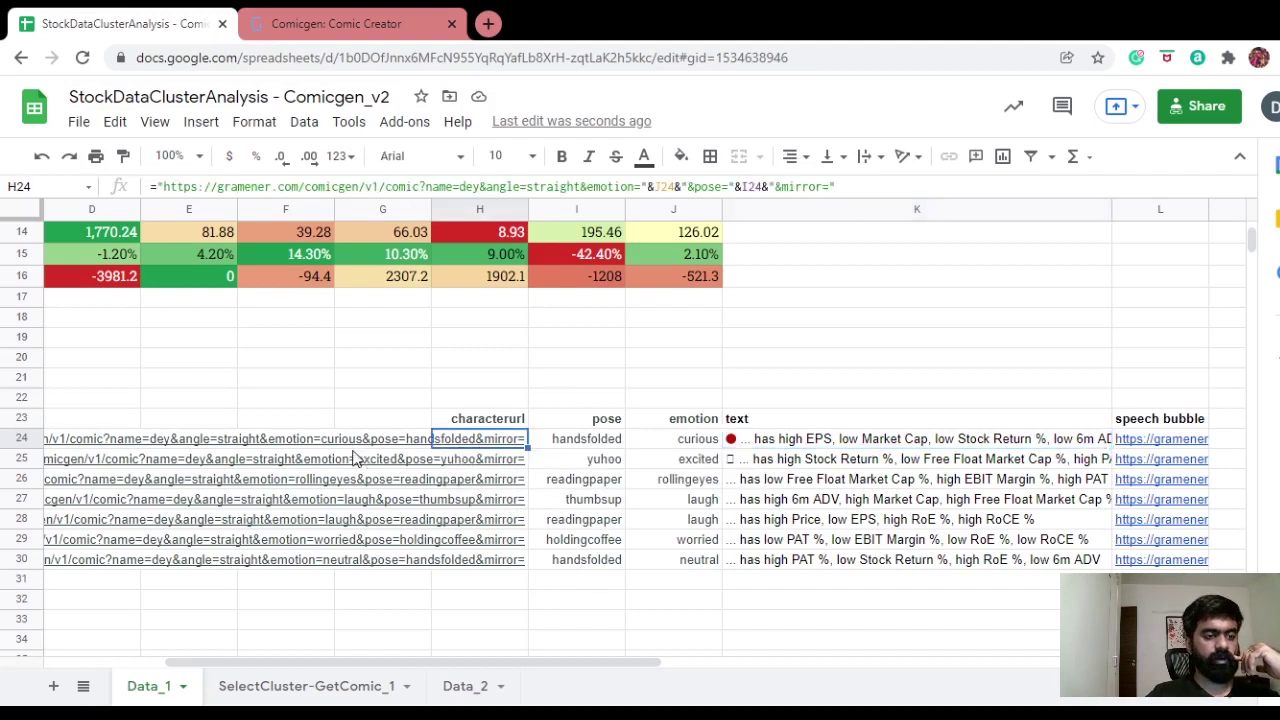
left_click(302, 440)
left_click(452, 458)
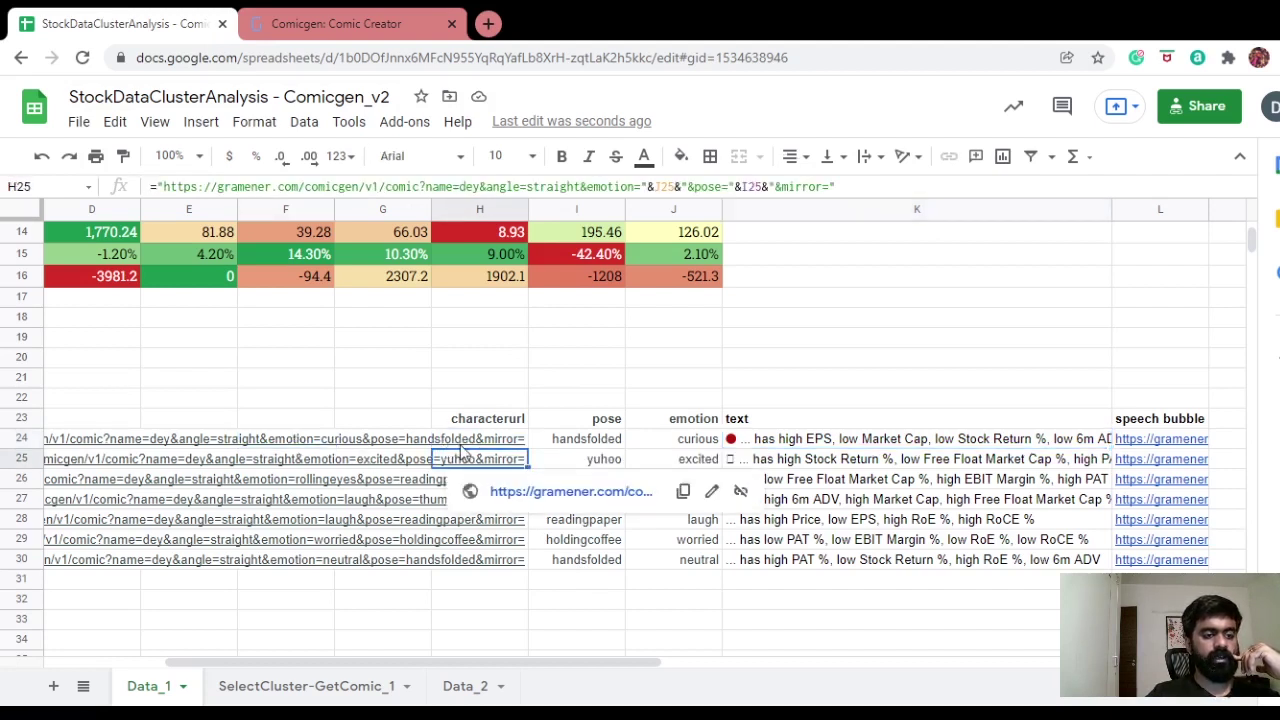
left_click(460, 444)
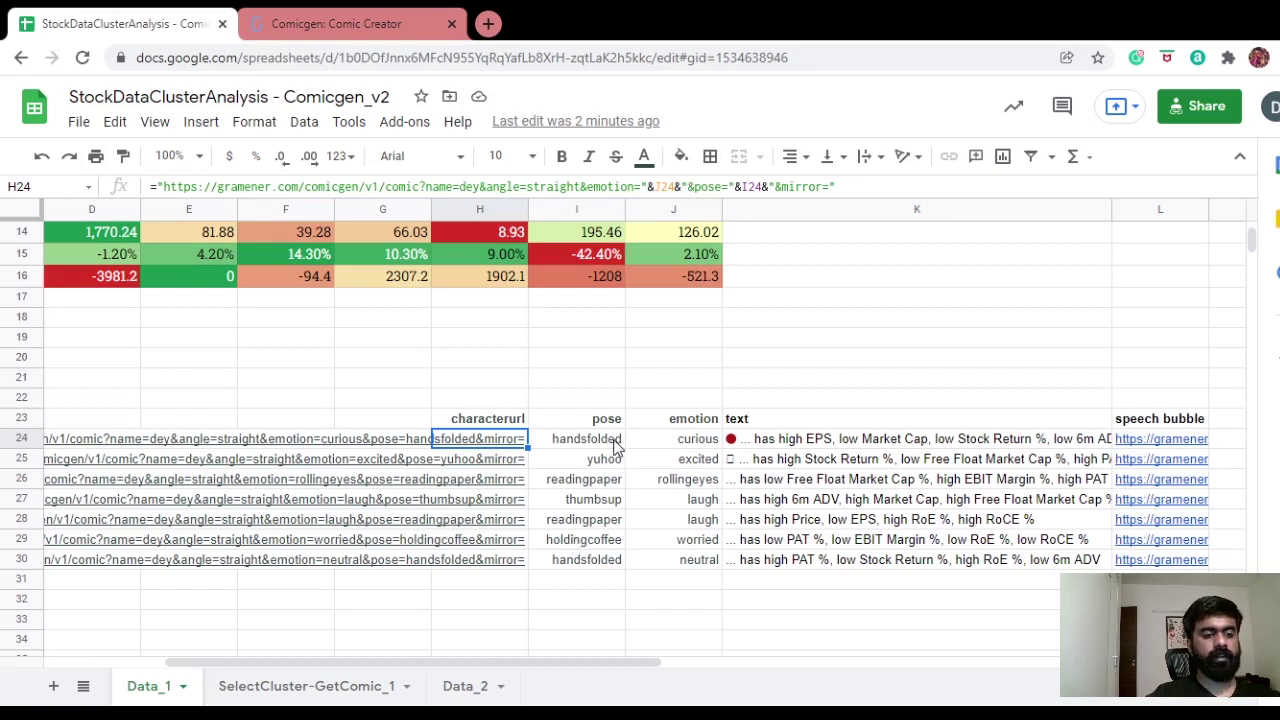
left_click(1149, 441)
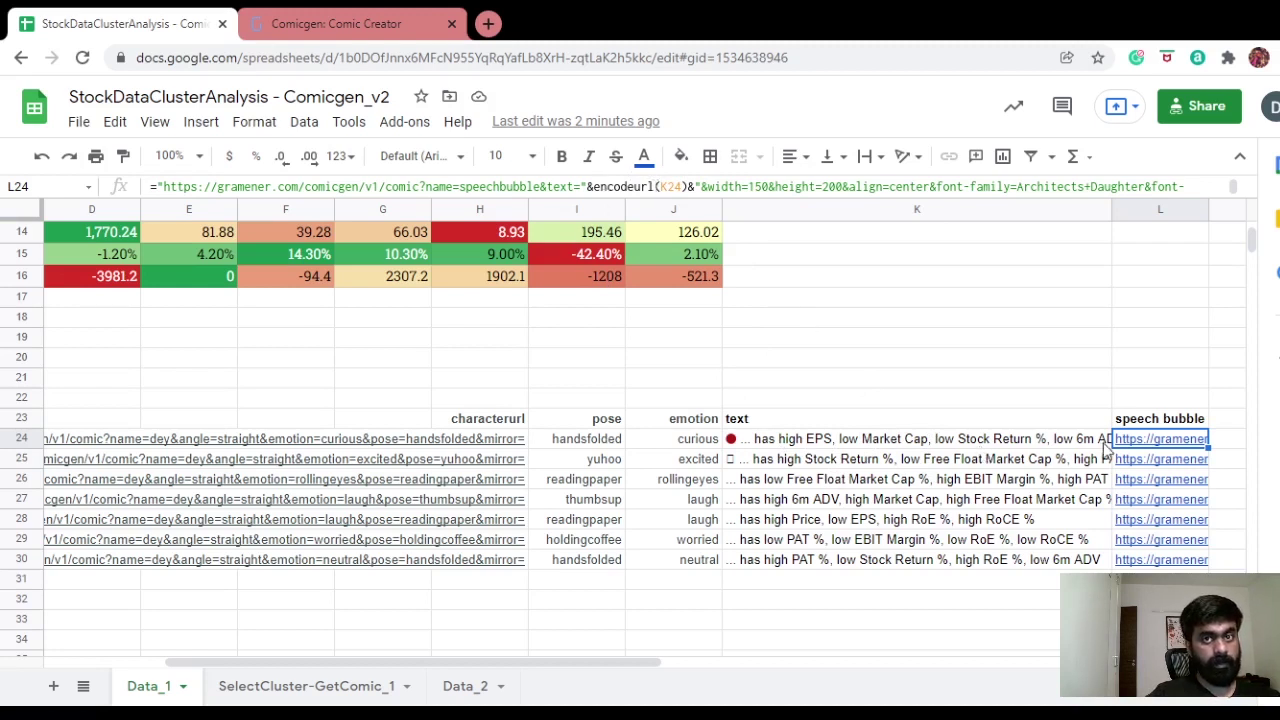
Enter cluster 3 in C9 of SelectCluster-GetComic_1 and confirm the bubble now lists its metrics
left_click(316, 686)
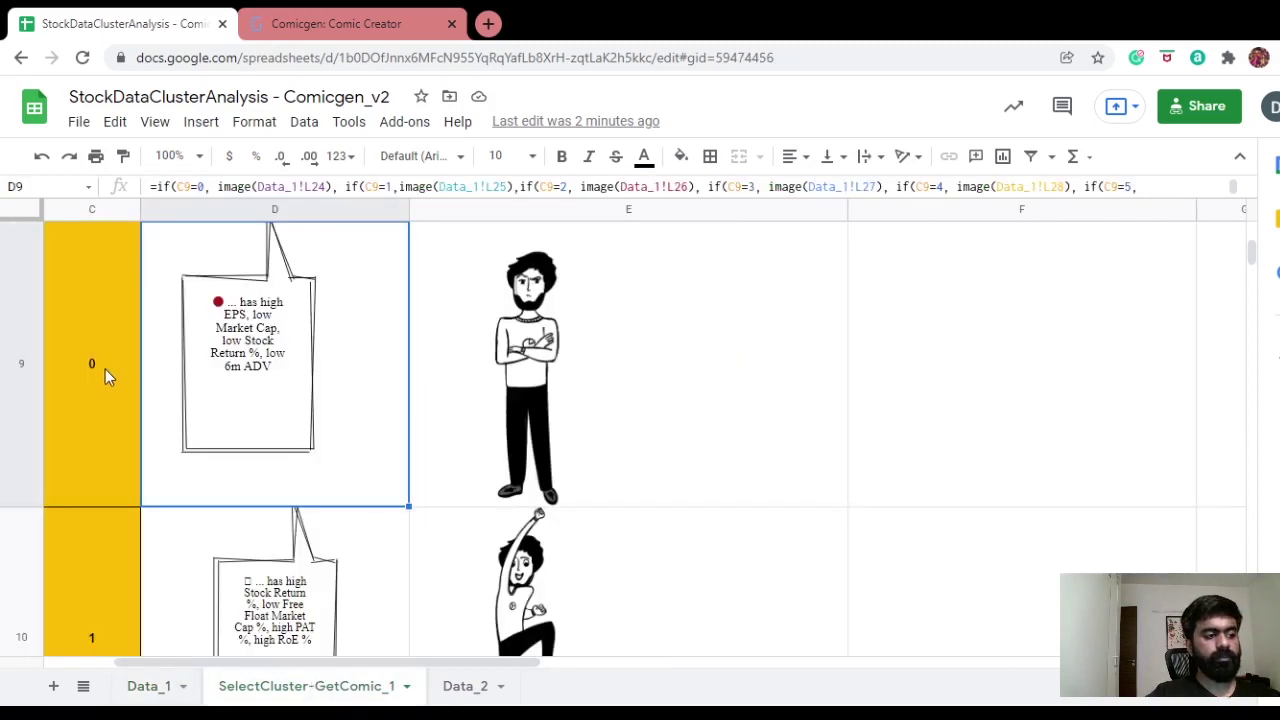
left_click(101, 369)
key("Return")
key("Return")
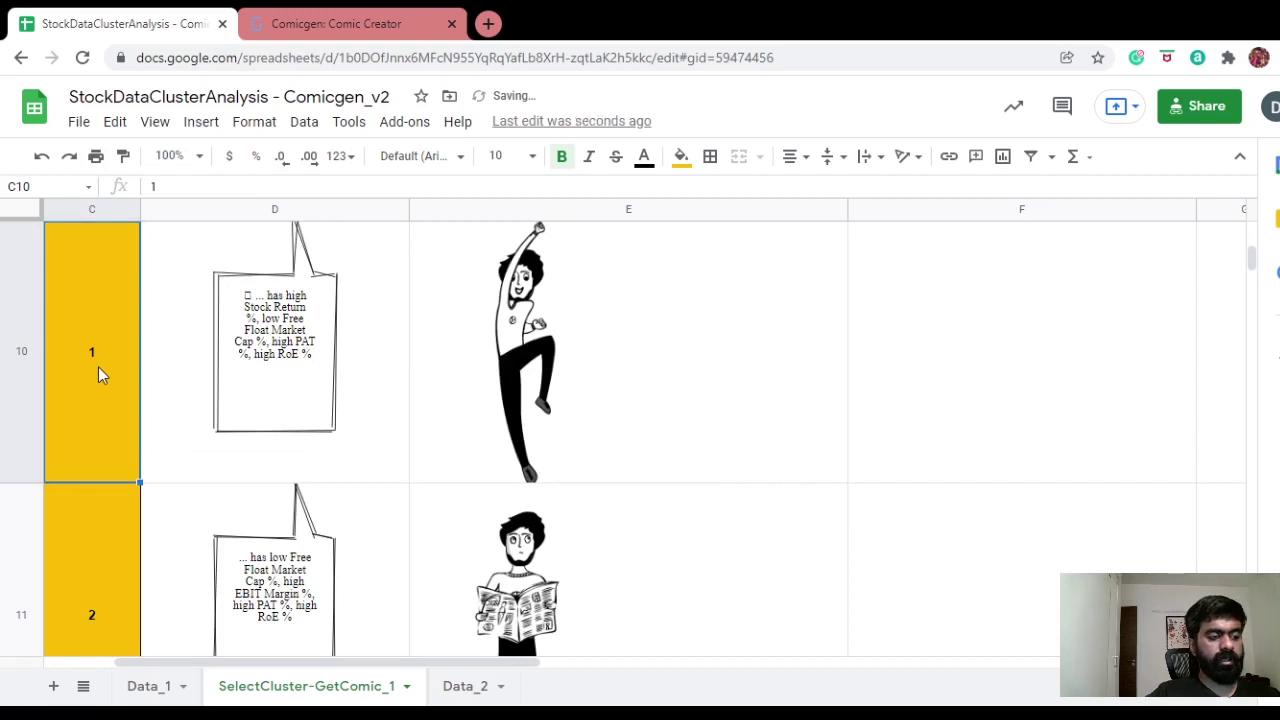
scroll(98, 367, "up", 3)
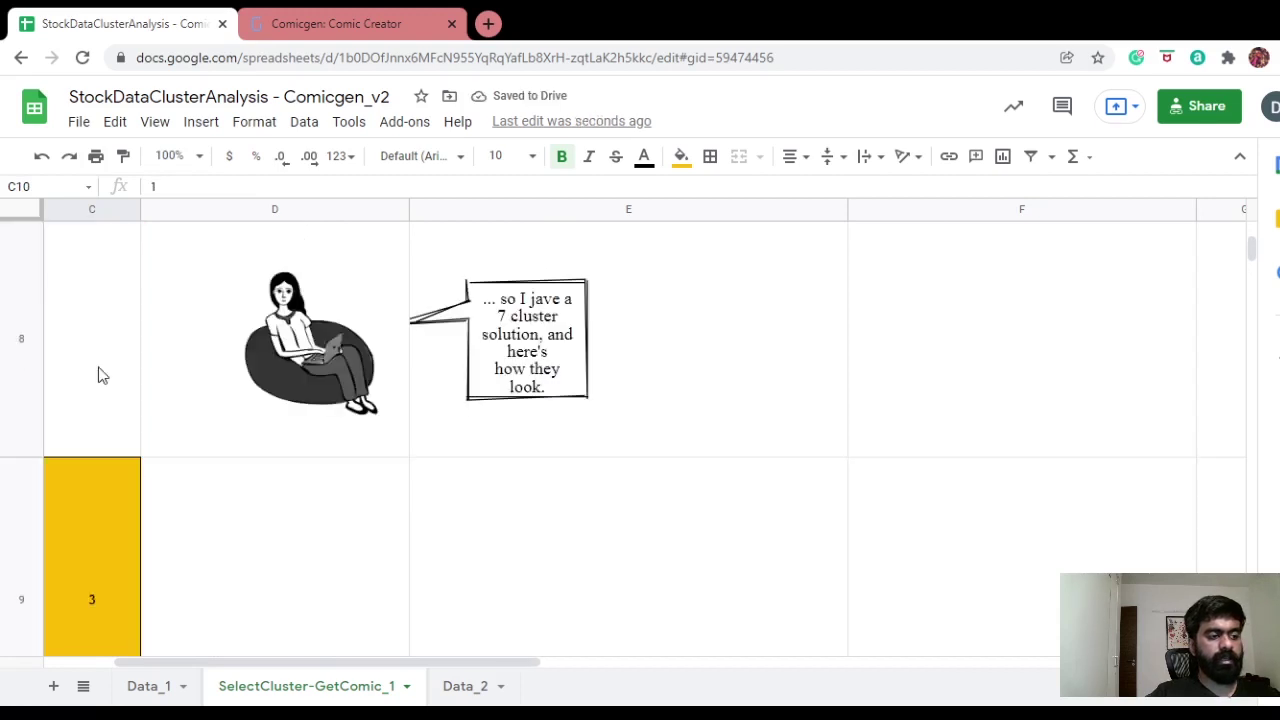
left_click(100, 545)
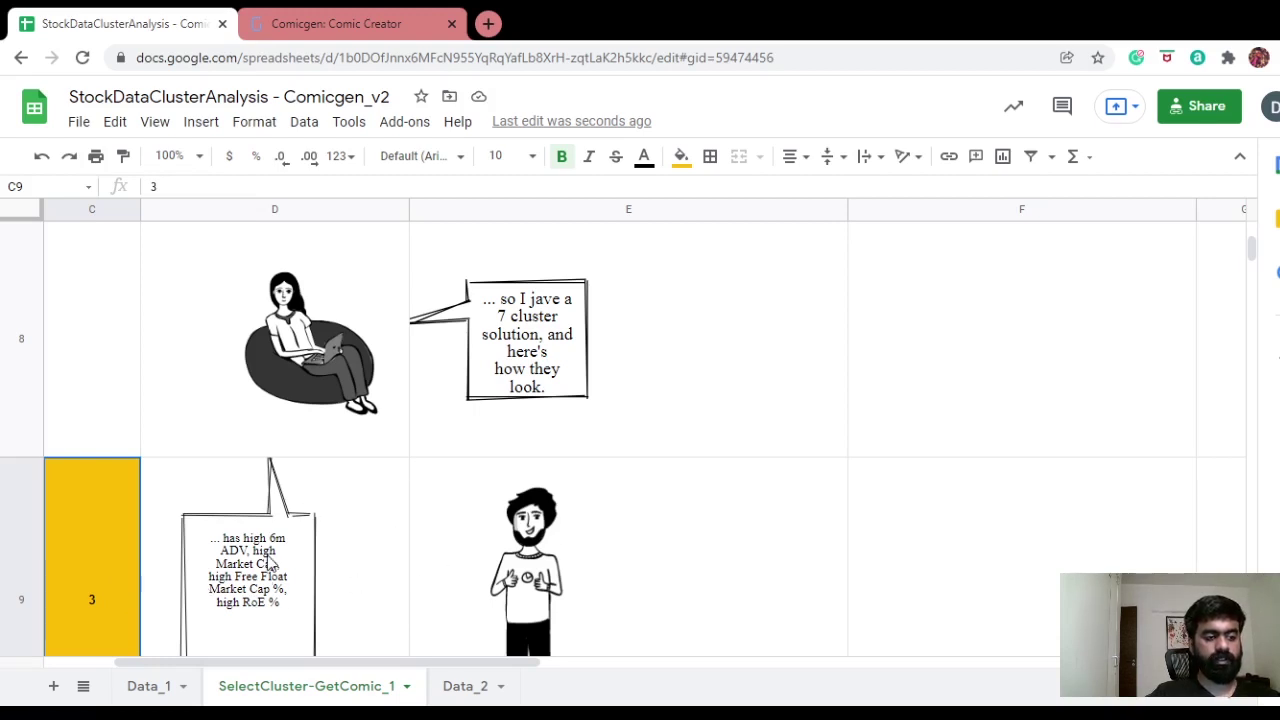
left_click(150, 686)
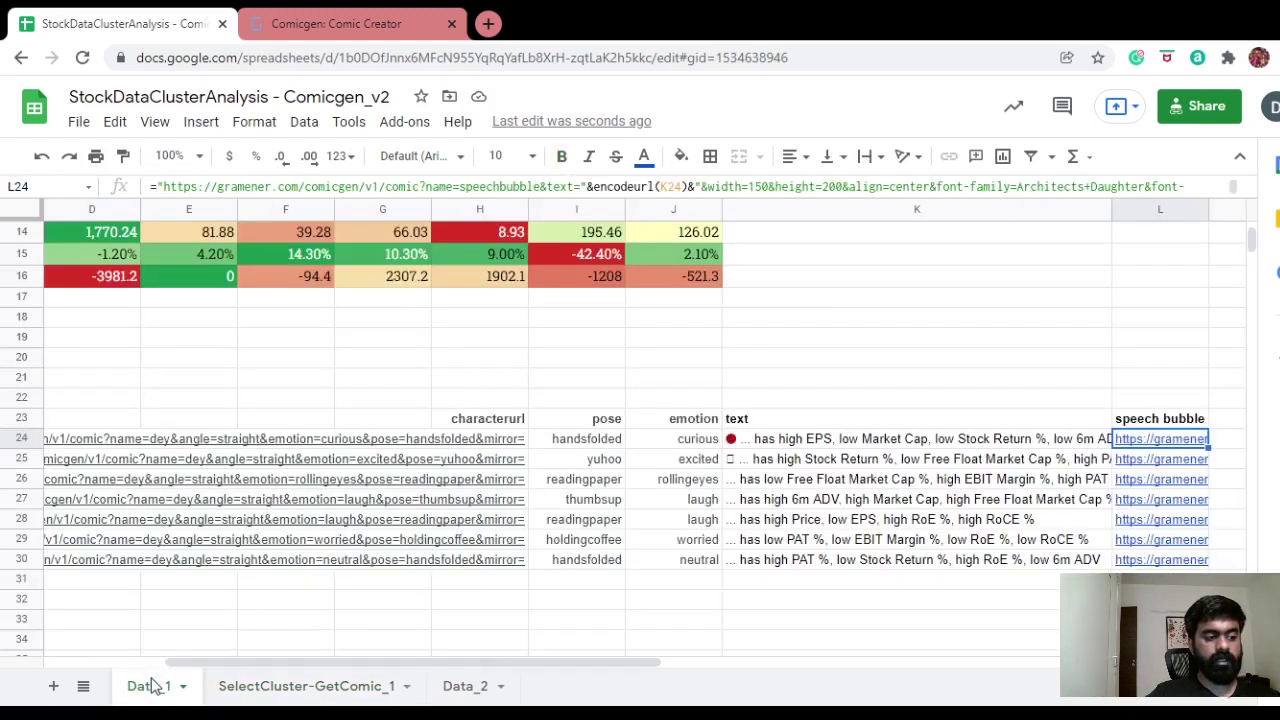
scroll(300, 440, "up", 1)
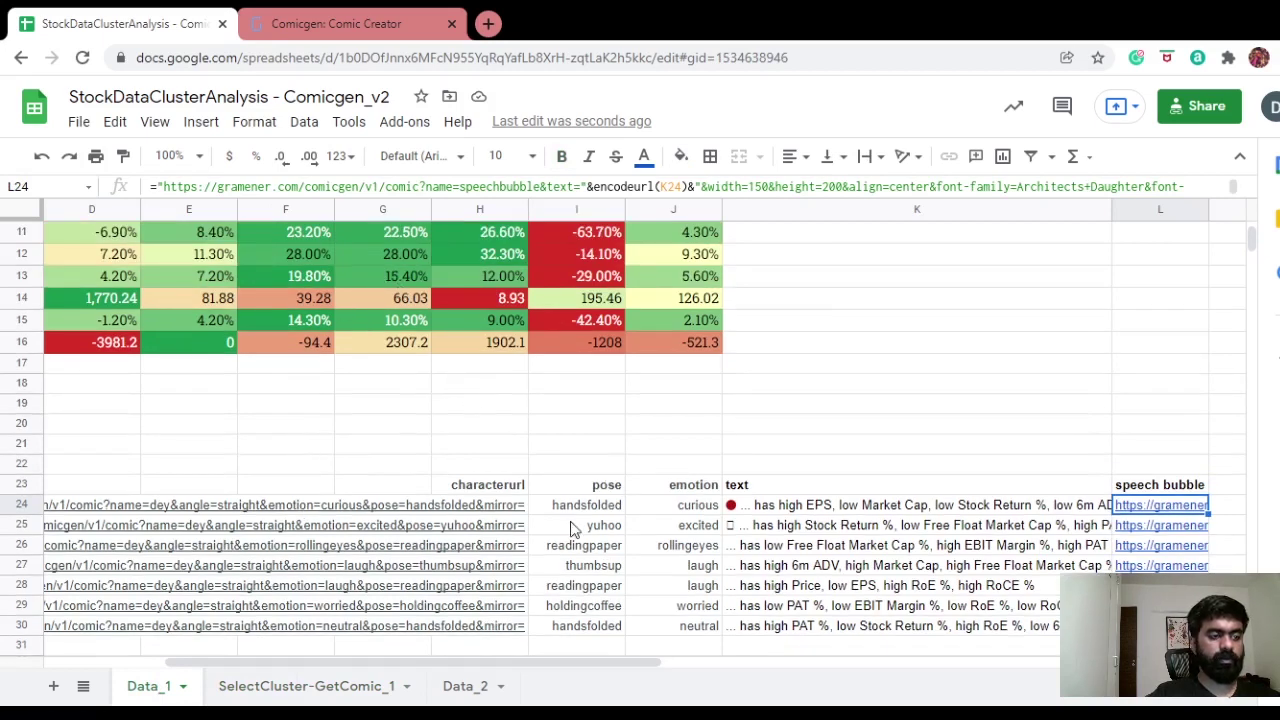
key("ctrl+Left")
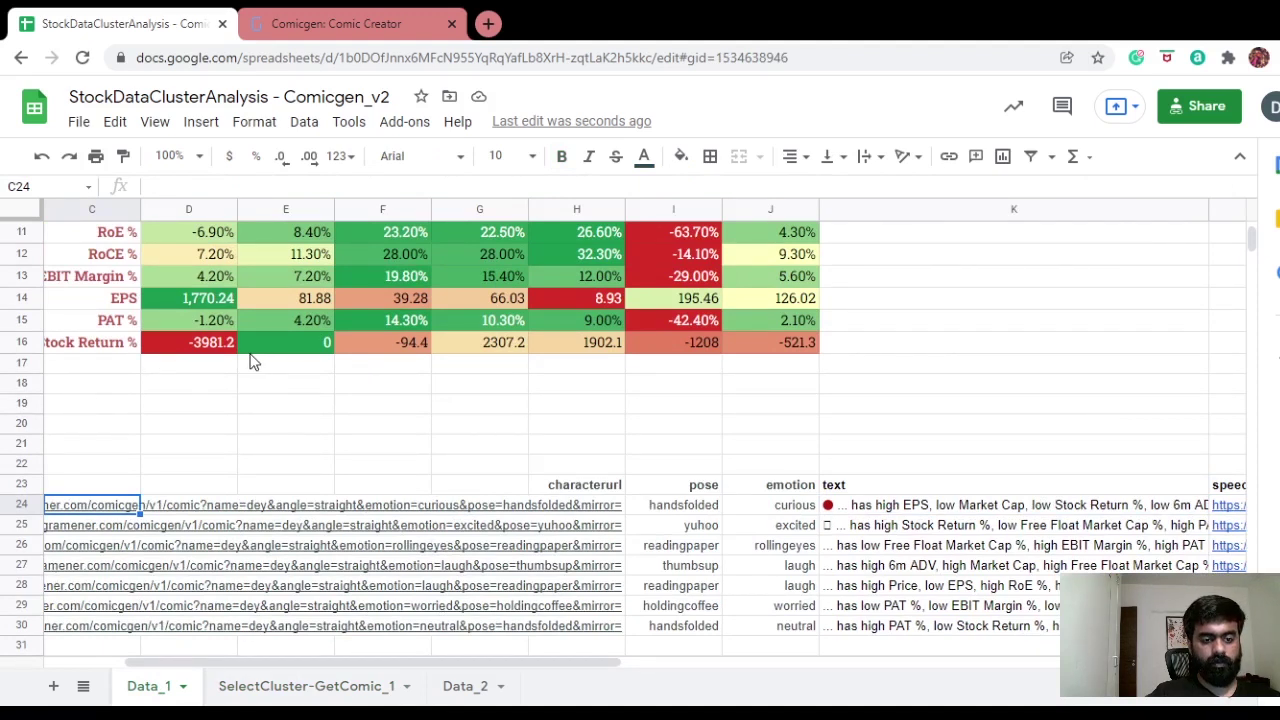
left_click(795, 610)
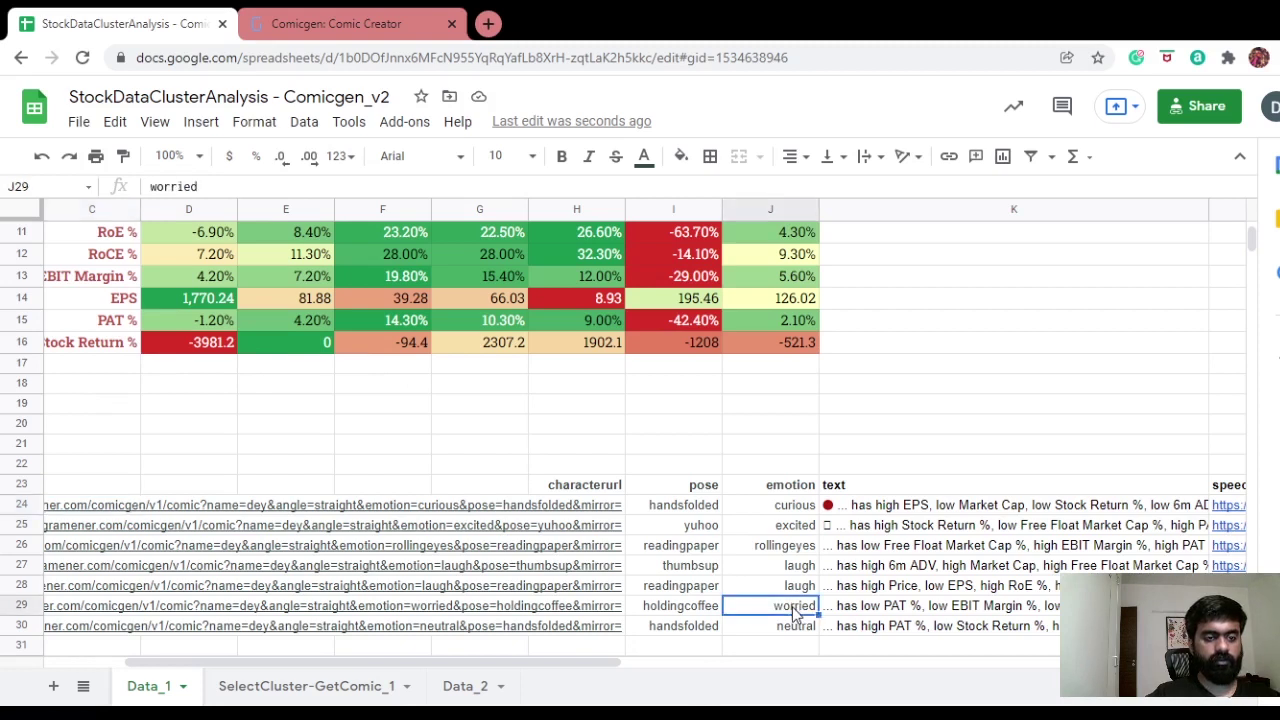
left_click(697, 352)
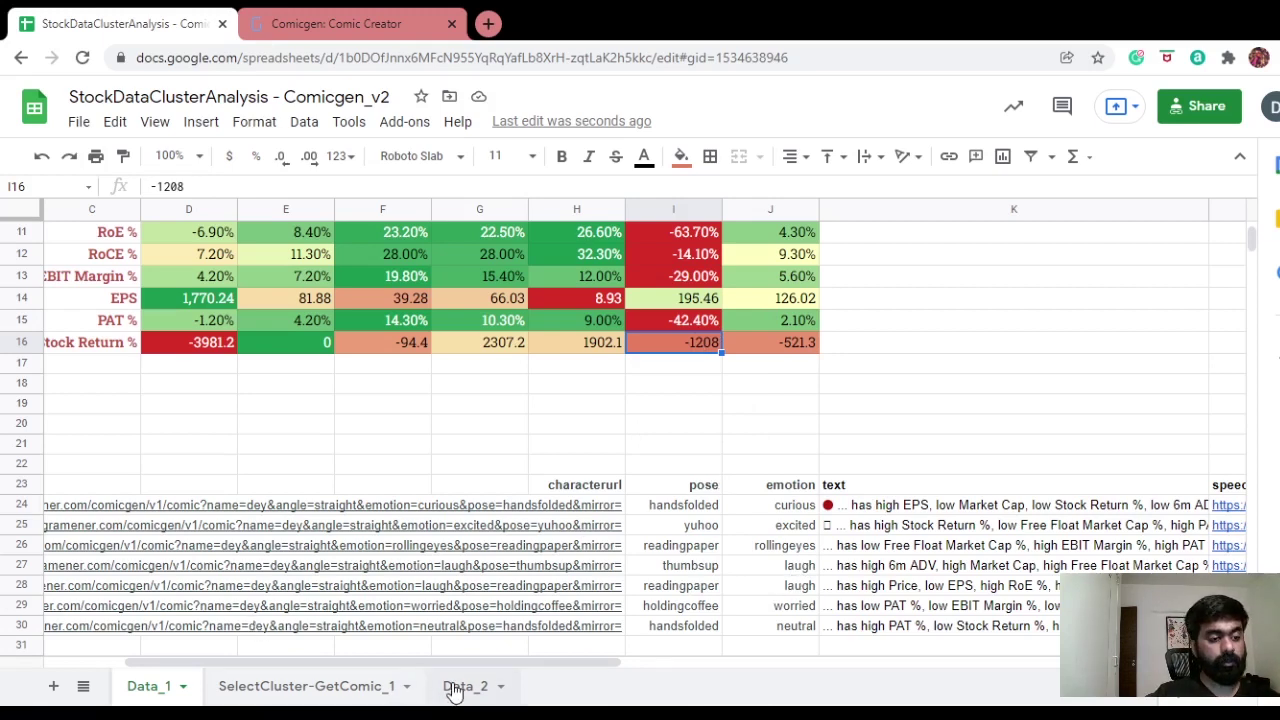
left_click(280, 690)
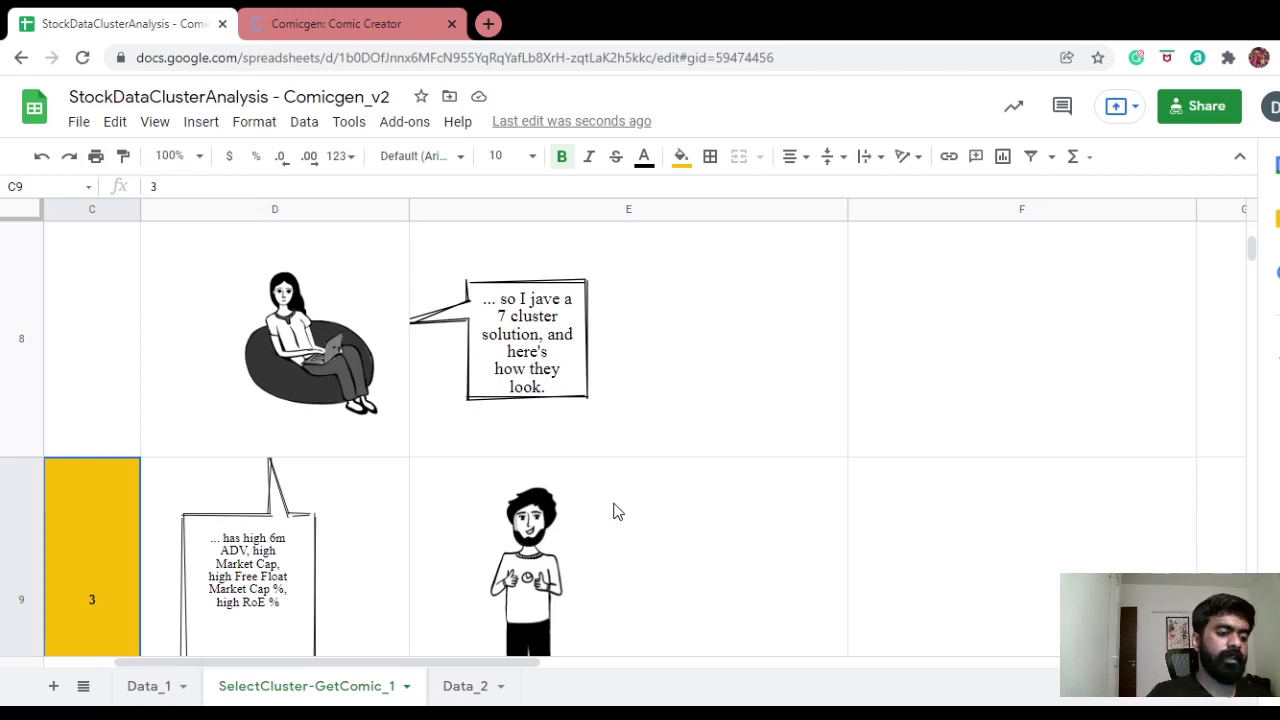
Scroll Data_2 to the Low/Medium/High/Loss cluster ratings in rows 19–28, briefly revisiting Data_1
left_click(470, 688)
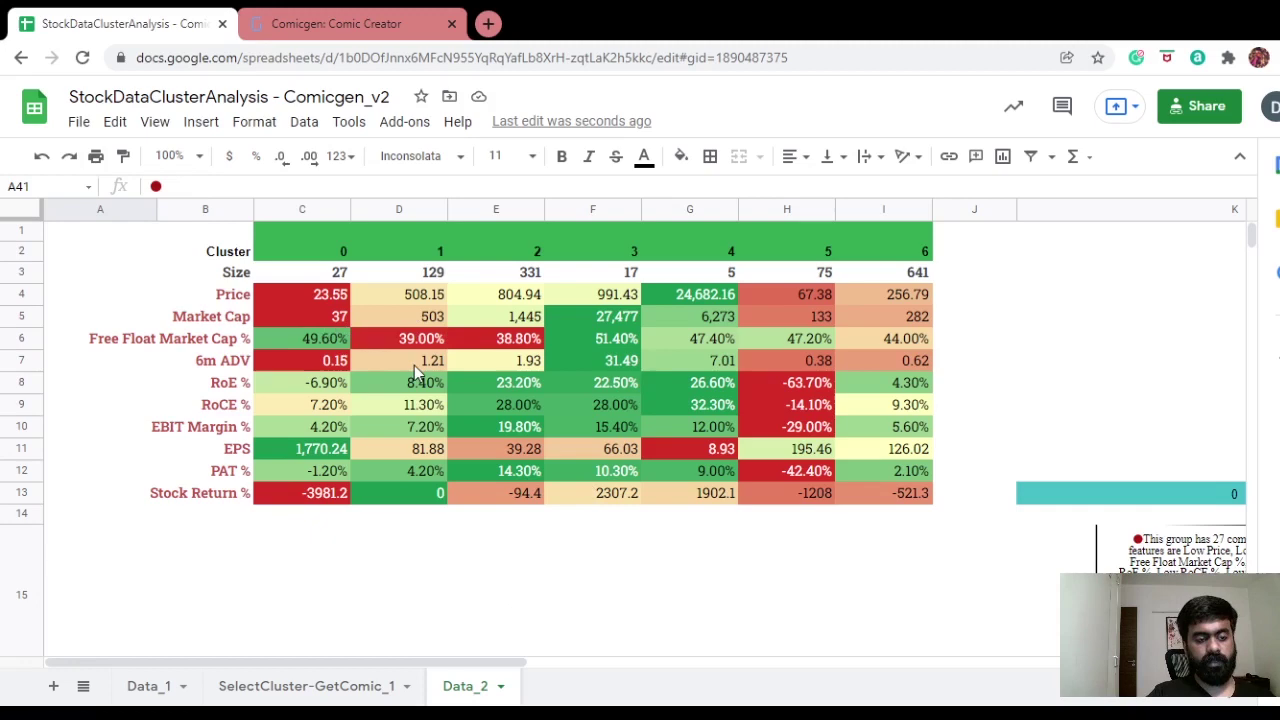
scroll(414, 365, "down", 1)
scroll(417, 352, "down", 2)
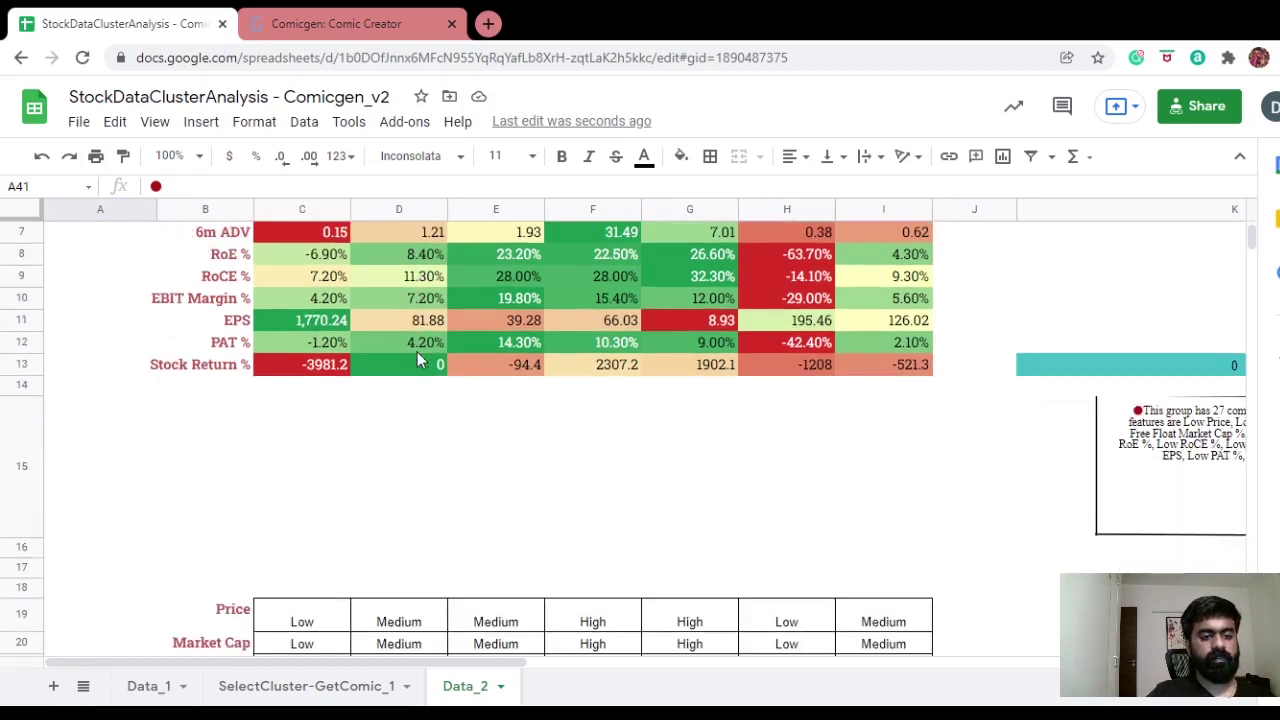
scroll(417, 352, "up", 3)
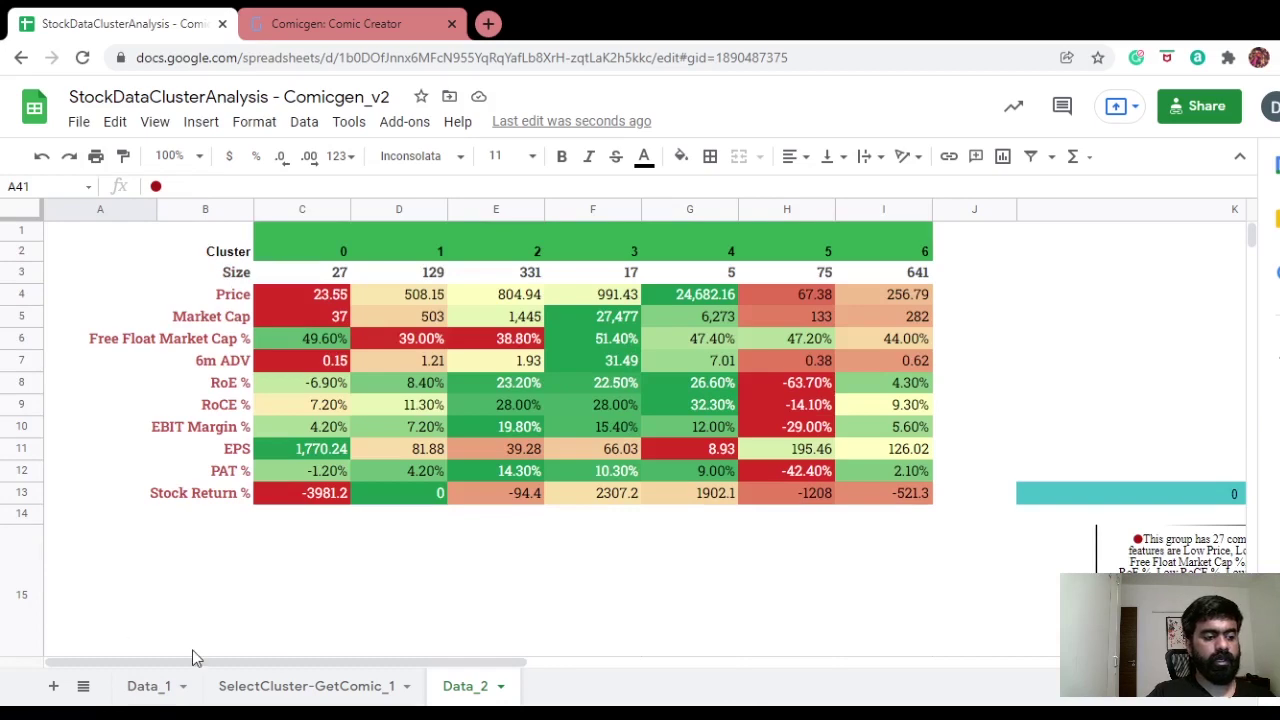
left_click(148, 686)
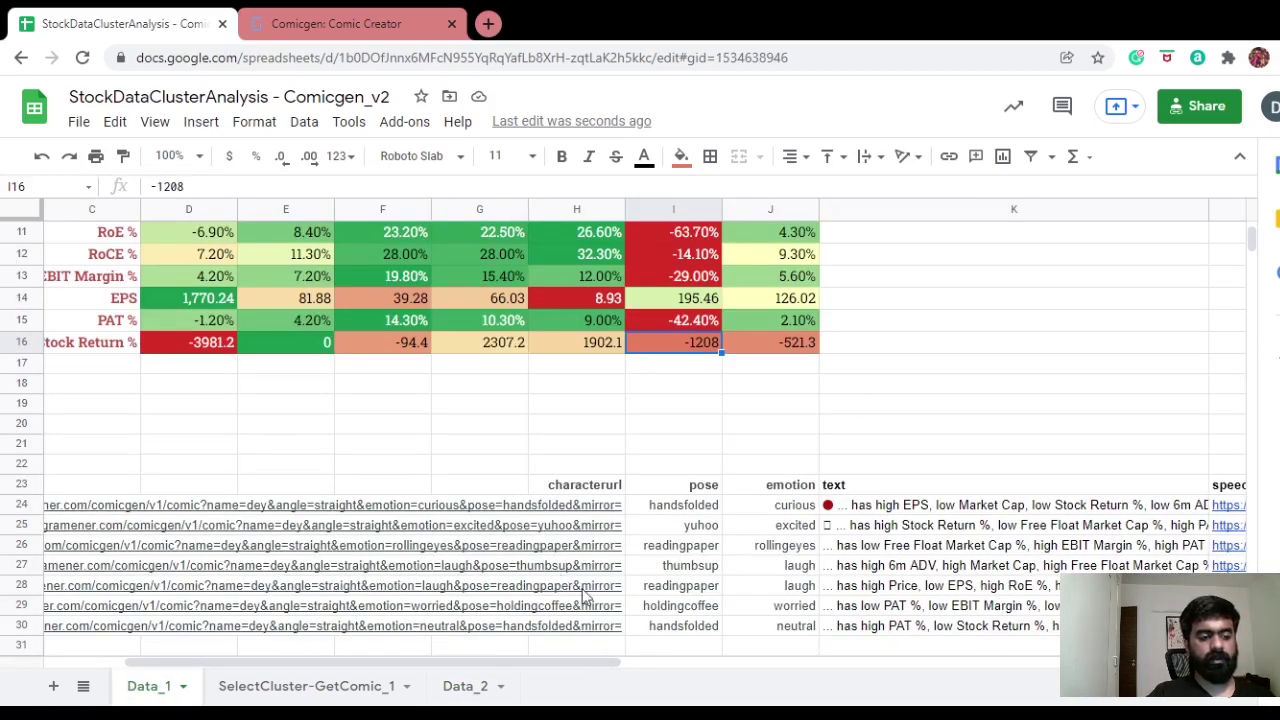
left_click(458, 686)
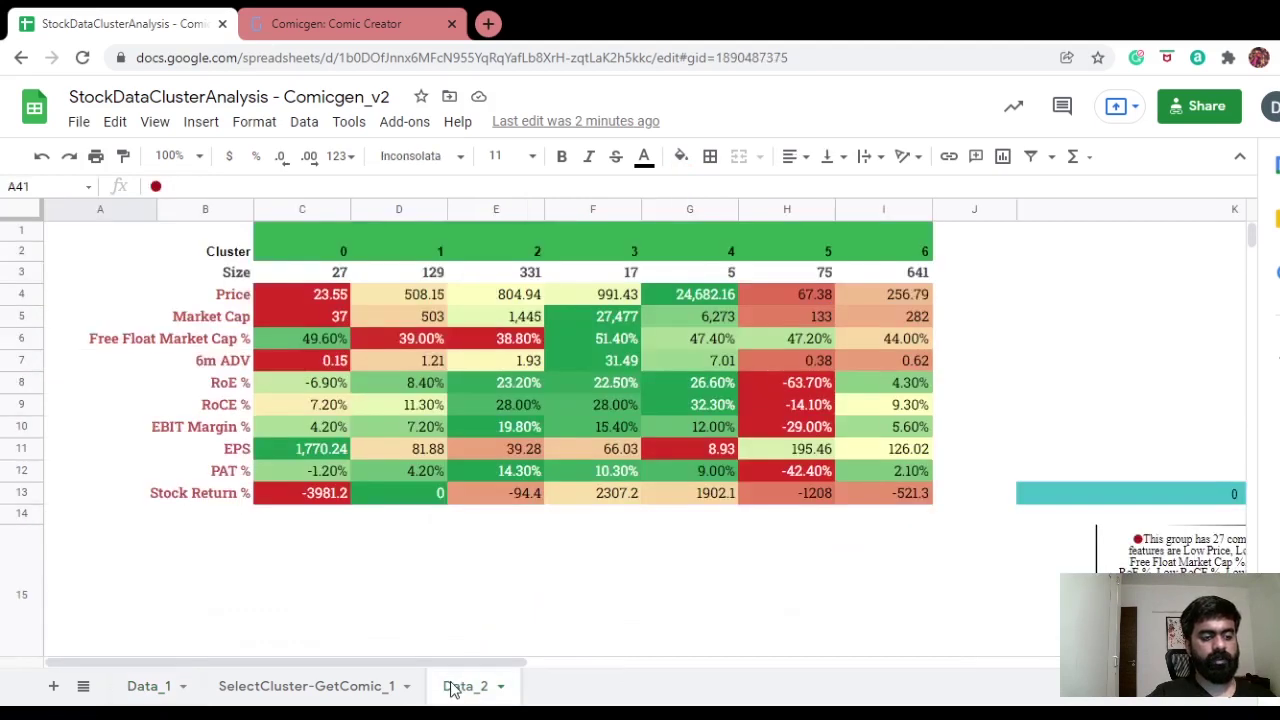
scroll(573, 543, "down", 5)
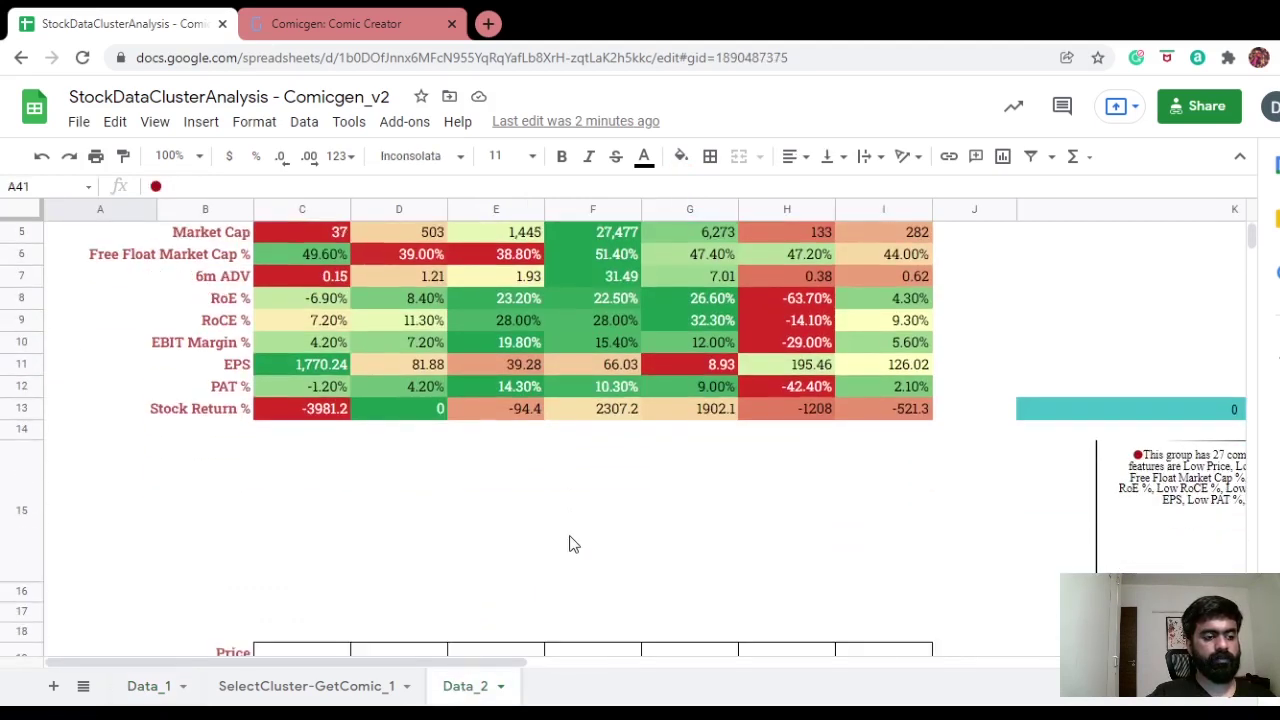
scroll(572, 543, "up", 5)
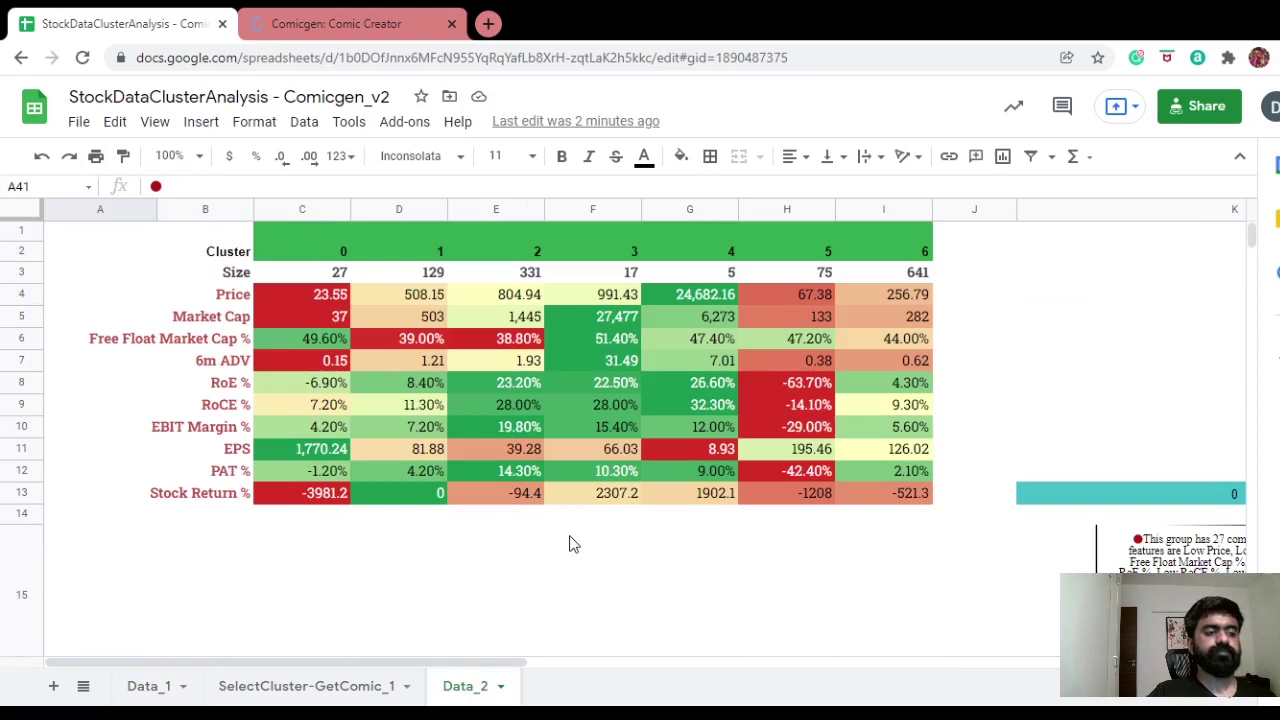
scroll(573, 543, "down", 6)
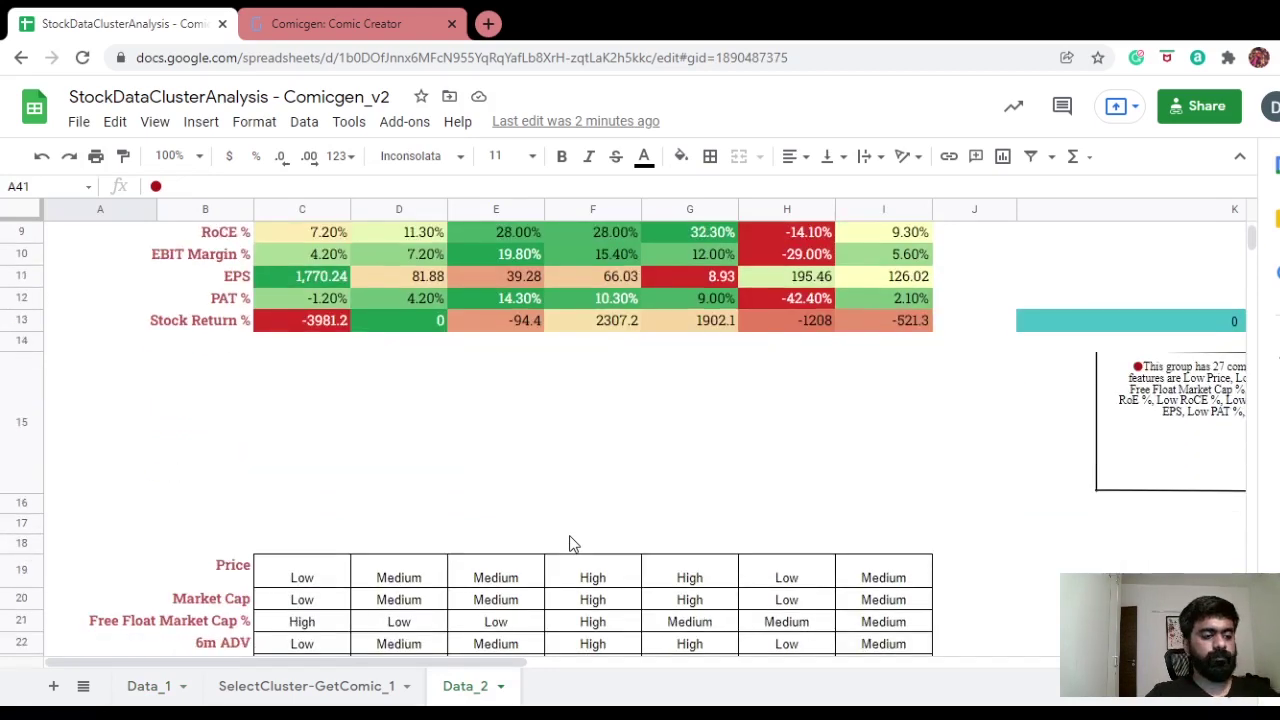
scroll(573, 543, "down", 3)
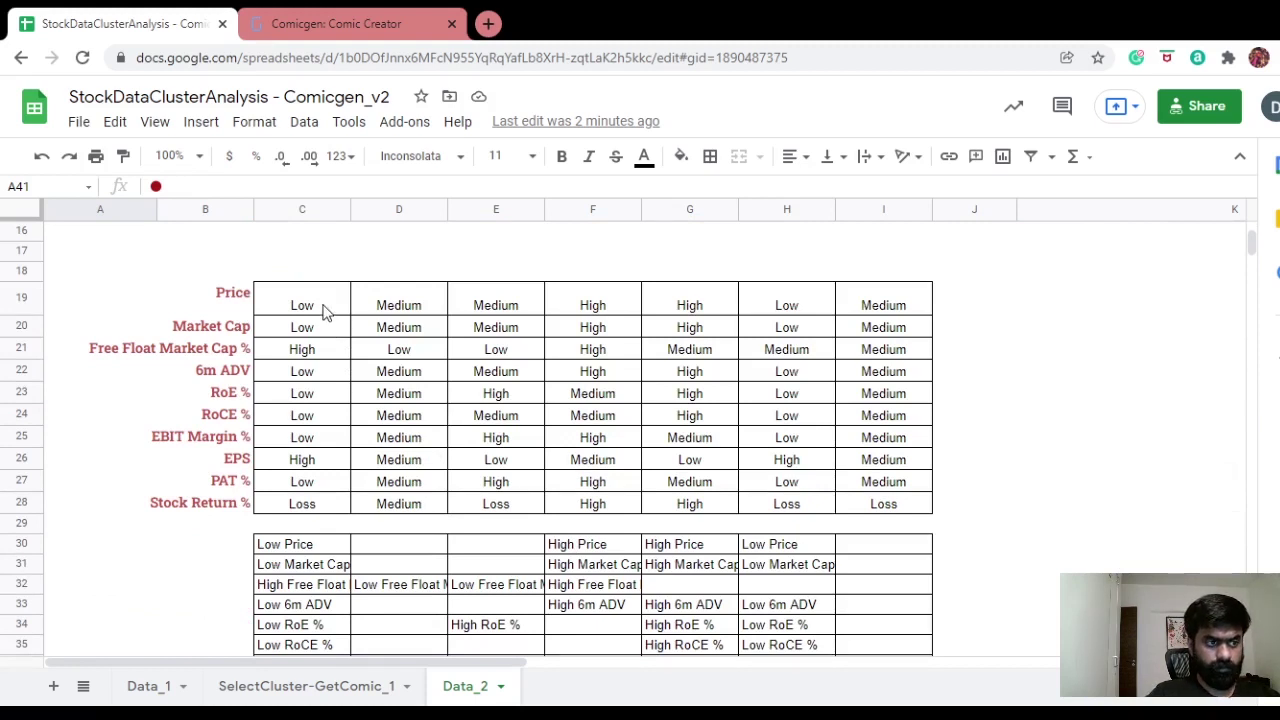
left_click(323, 309)
scroll(325, 315, "up", 8)
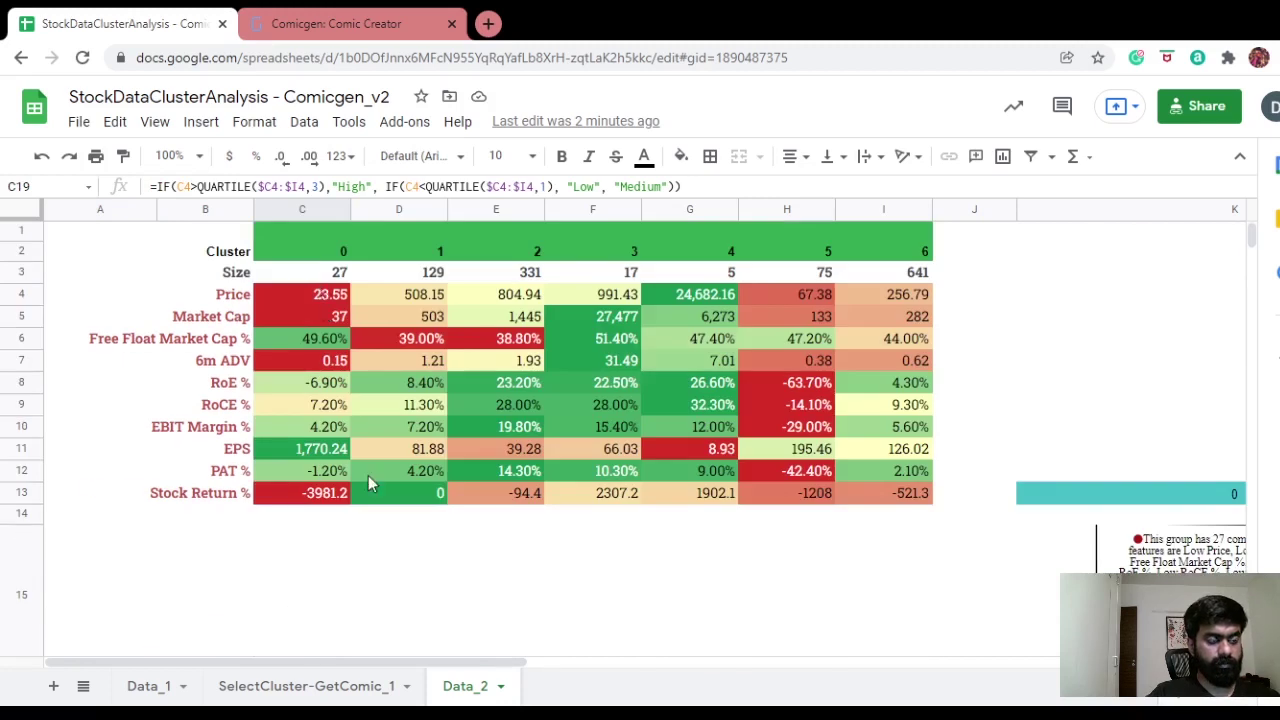
scroll(376, 517, "down", 5)
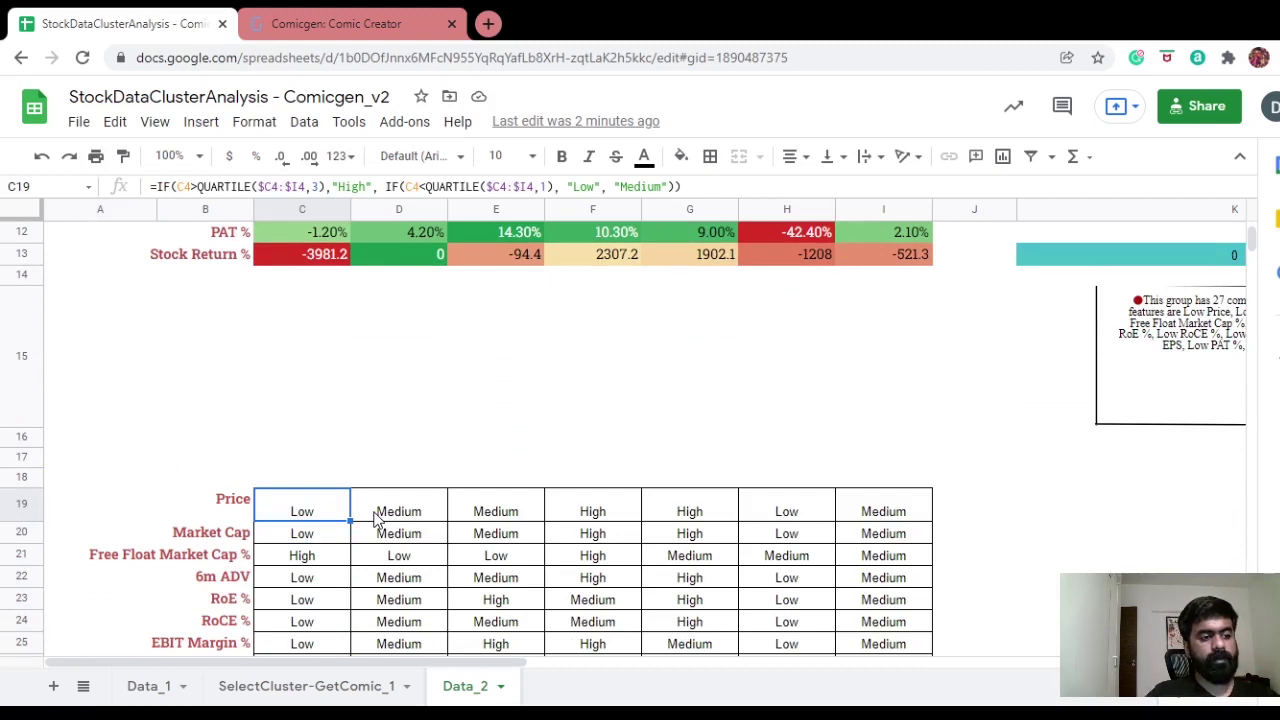
scroll(376, 517, "up", 3)
scroll(372, 517, "down", 5)
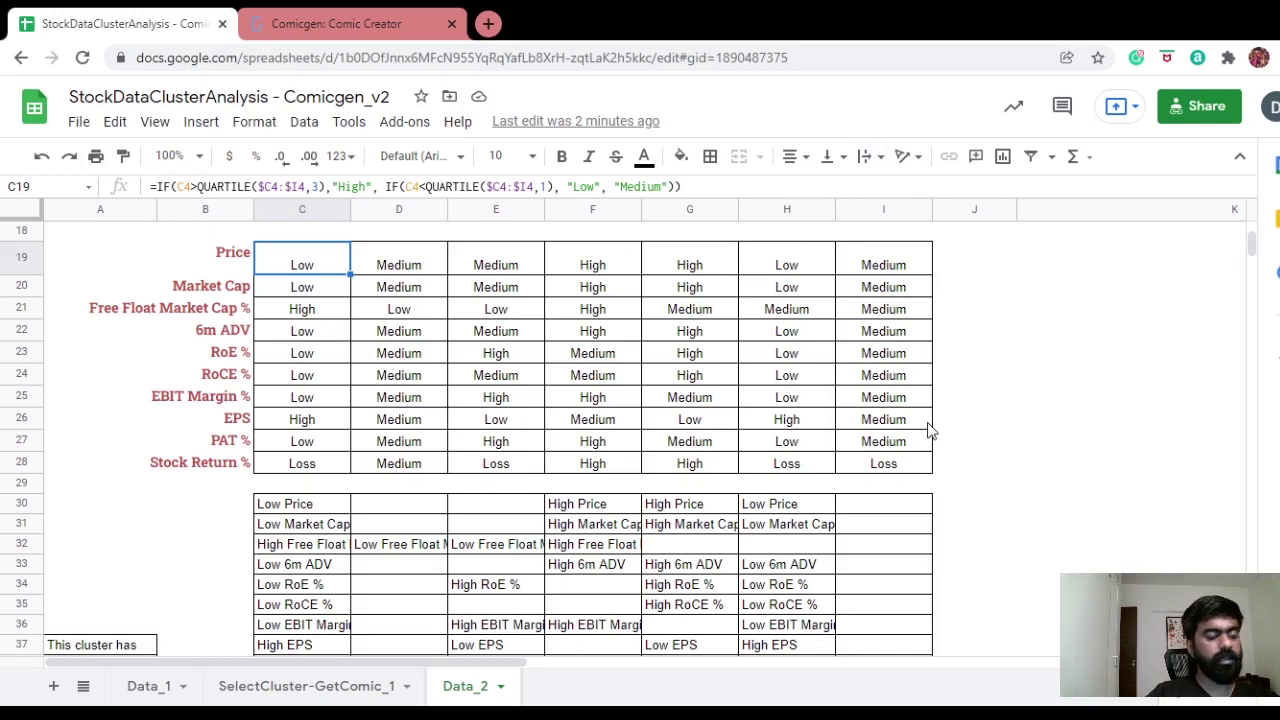
scroll(474, 390, "down", 2)
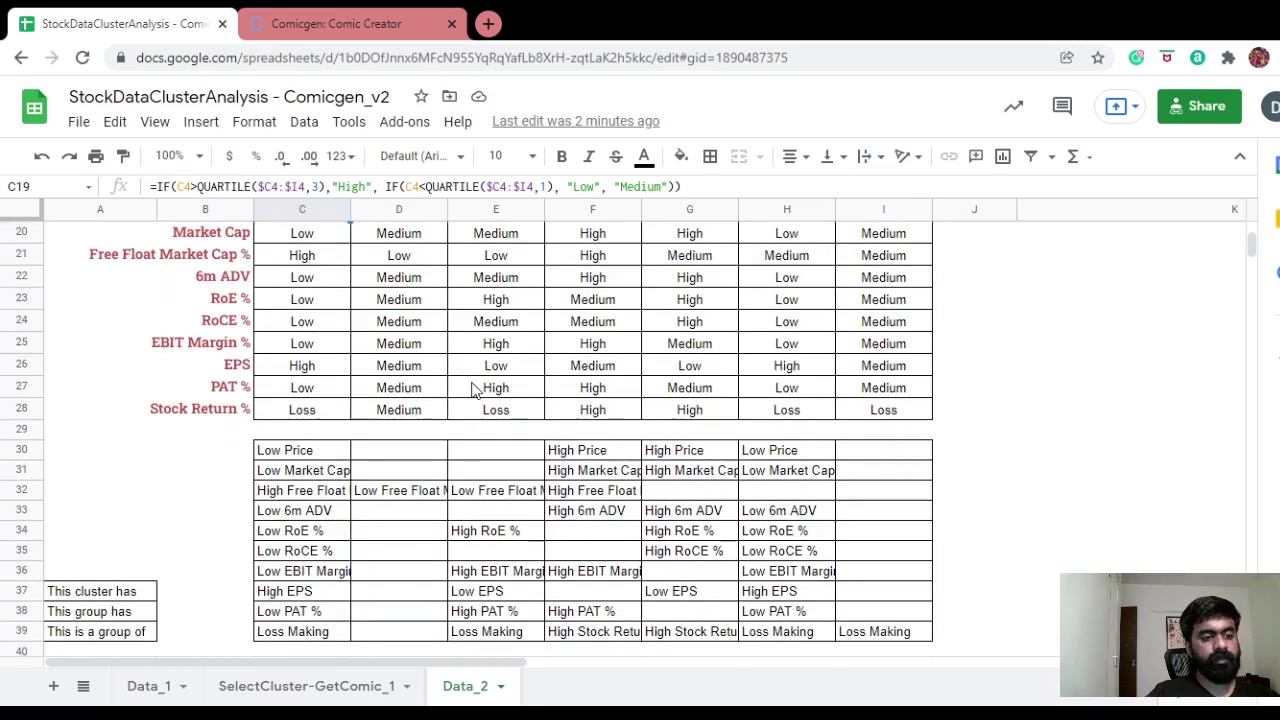
left_click(335, 455)
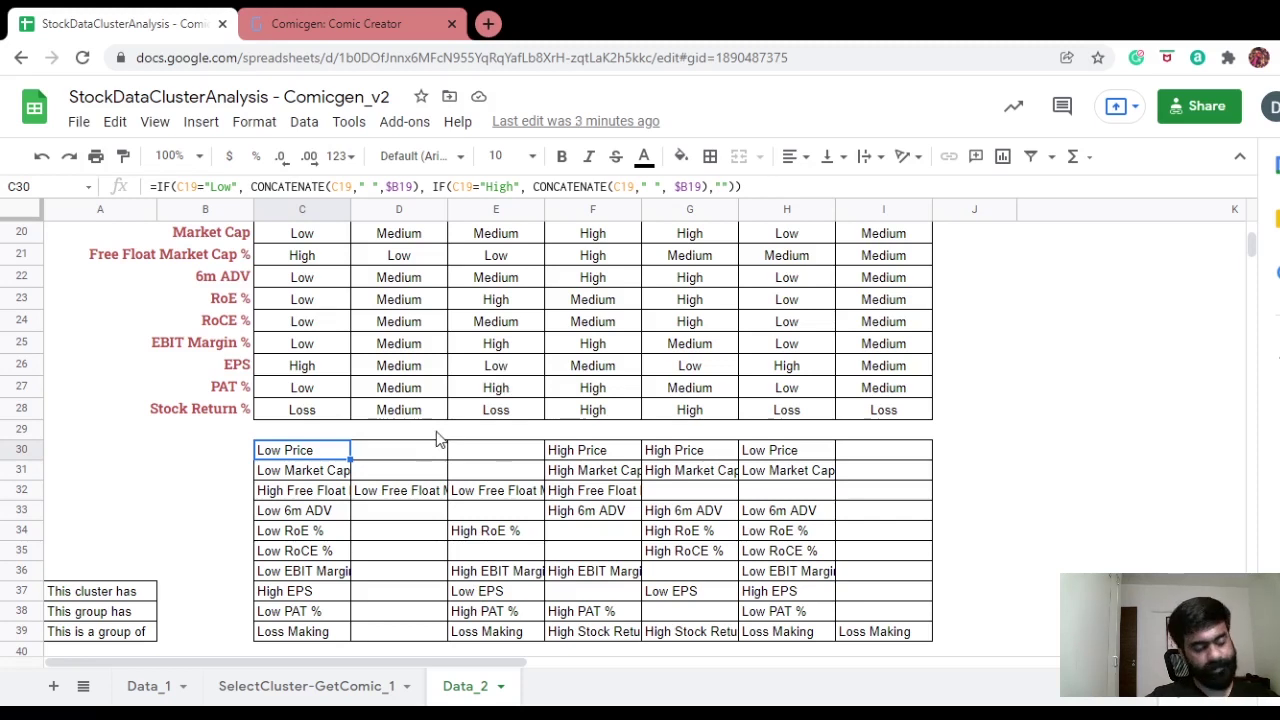
scroll(436, 438, "down", 4)
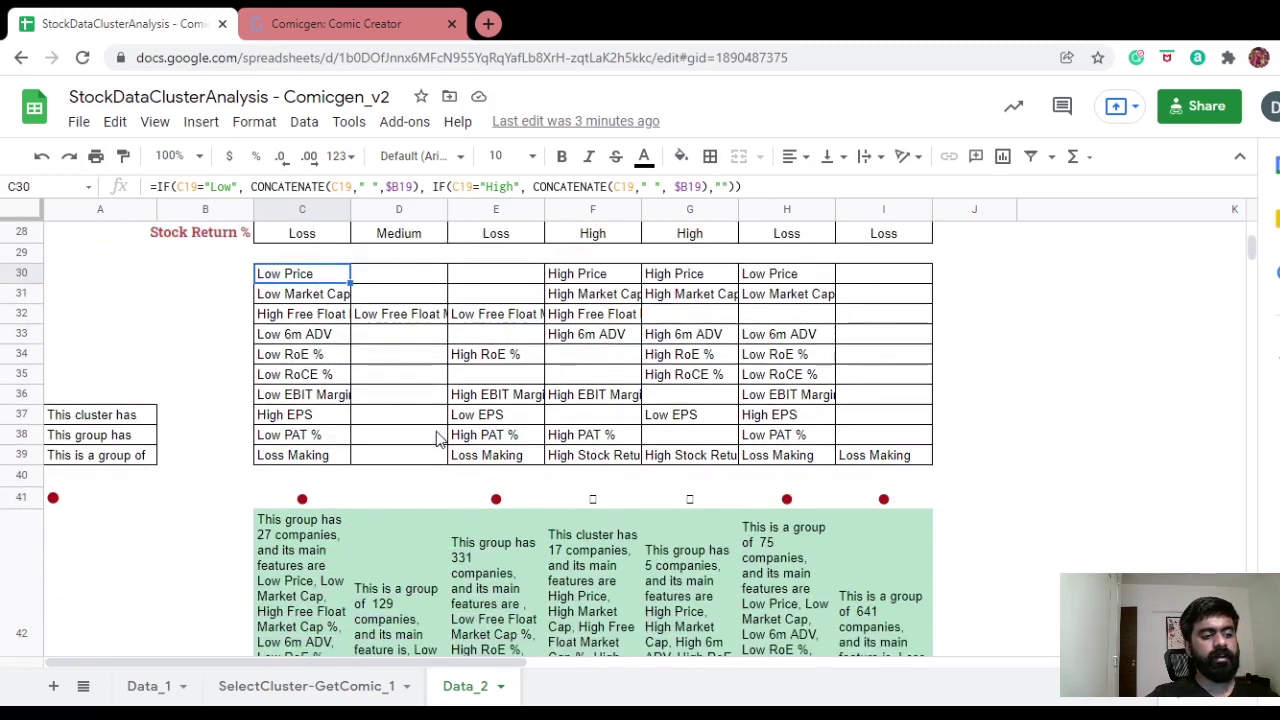
scroll(436, 440, "down", 1)
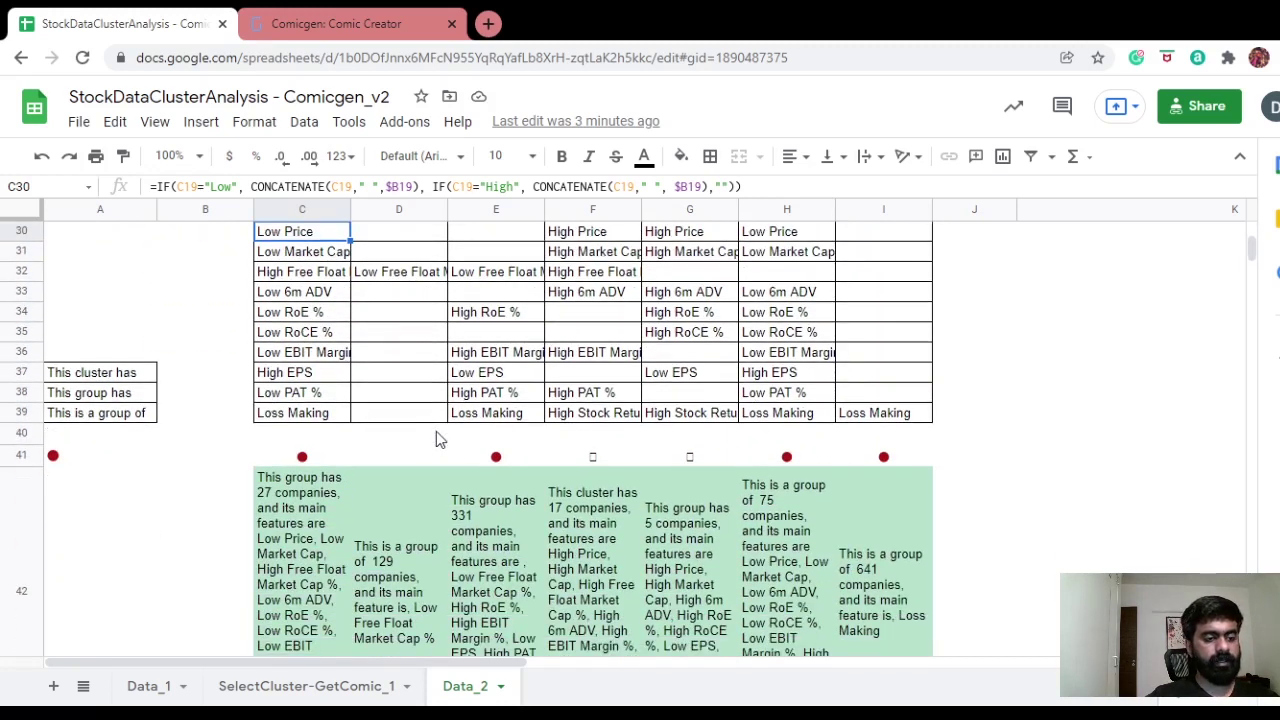
scroll(436, 431, "down", 1)
left_click(282, 515)
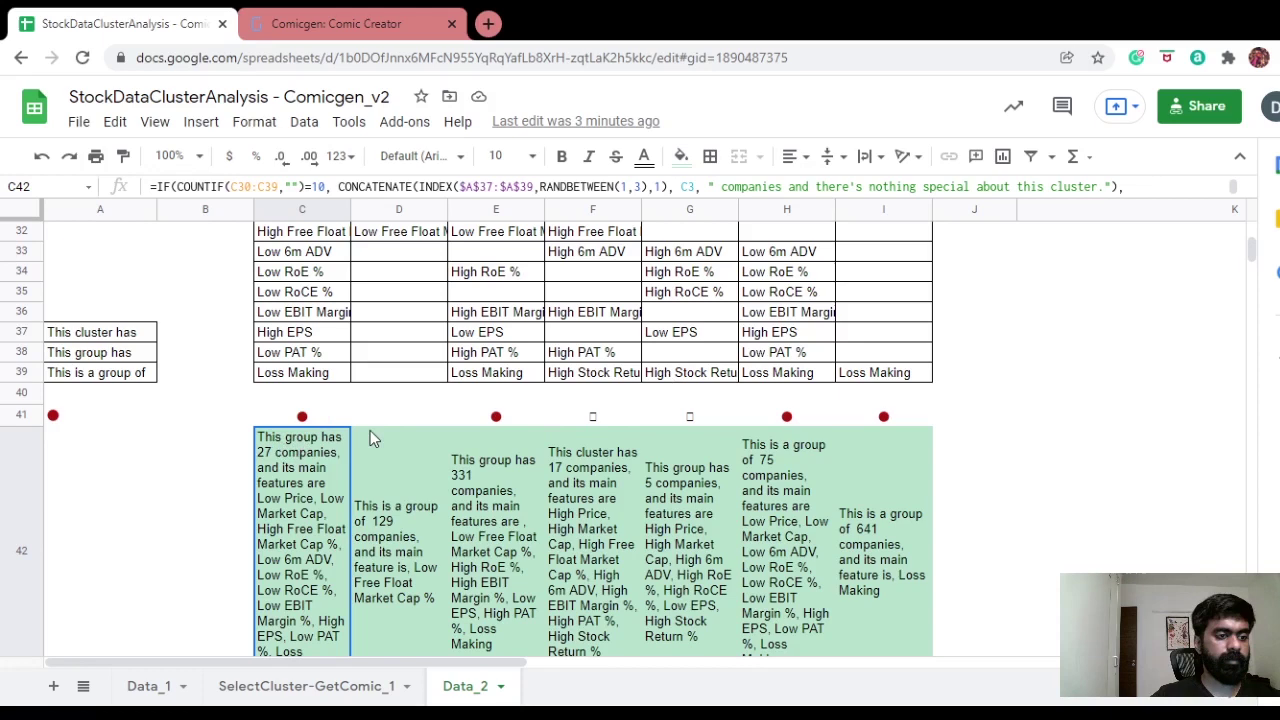
left_click(310, 420)
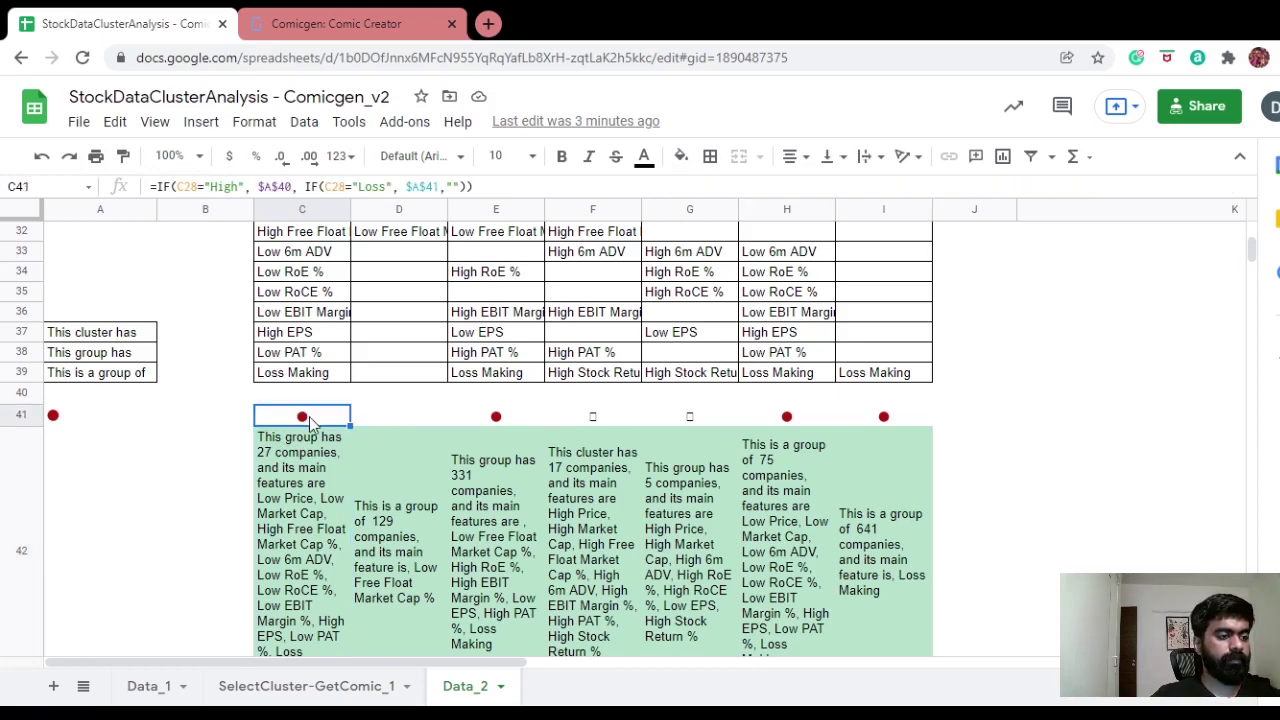
scroll(310, 420, "up", 3)
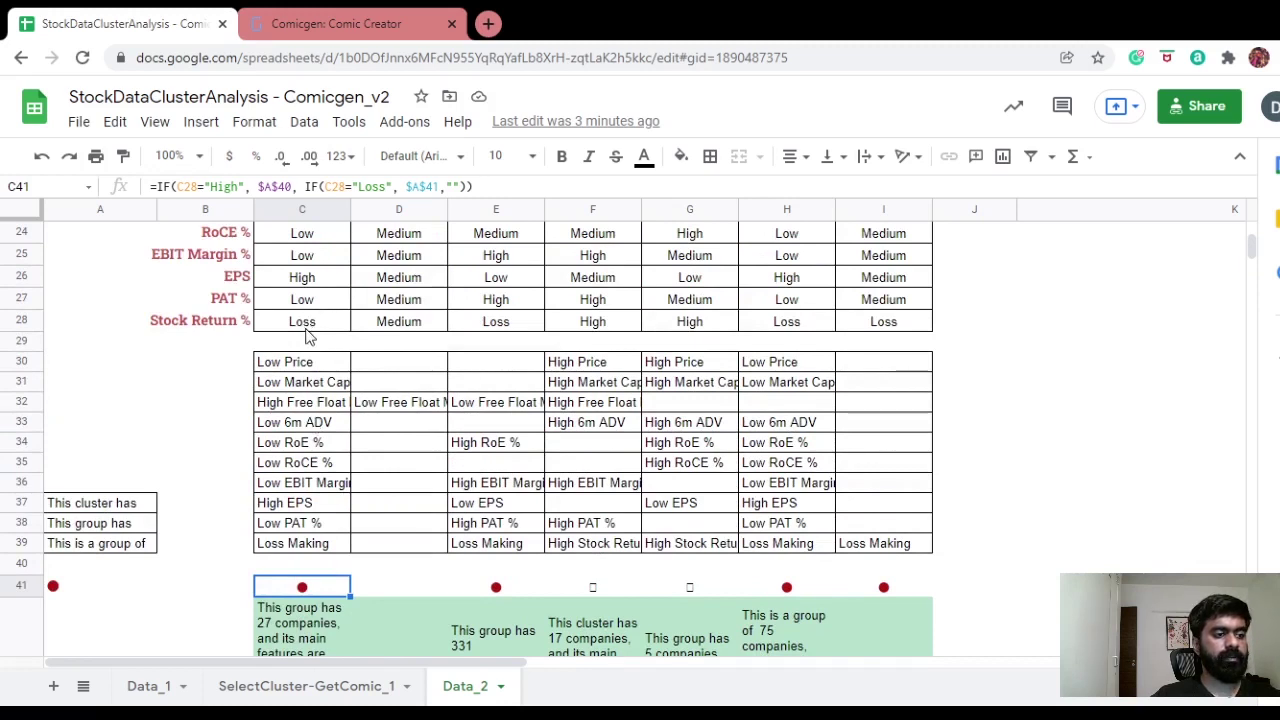
scroll(306, 337, "down", 3)
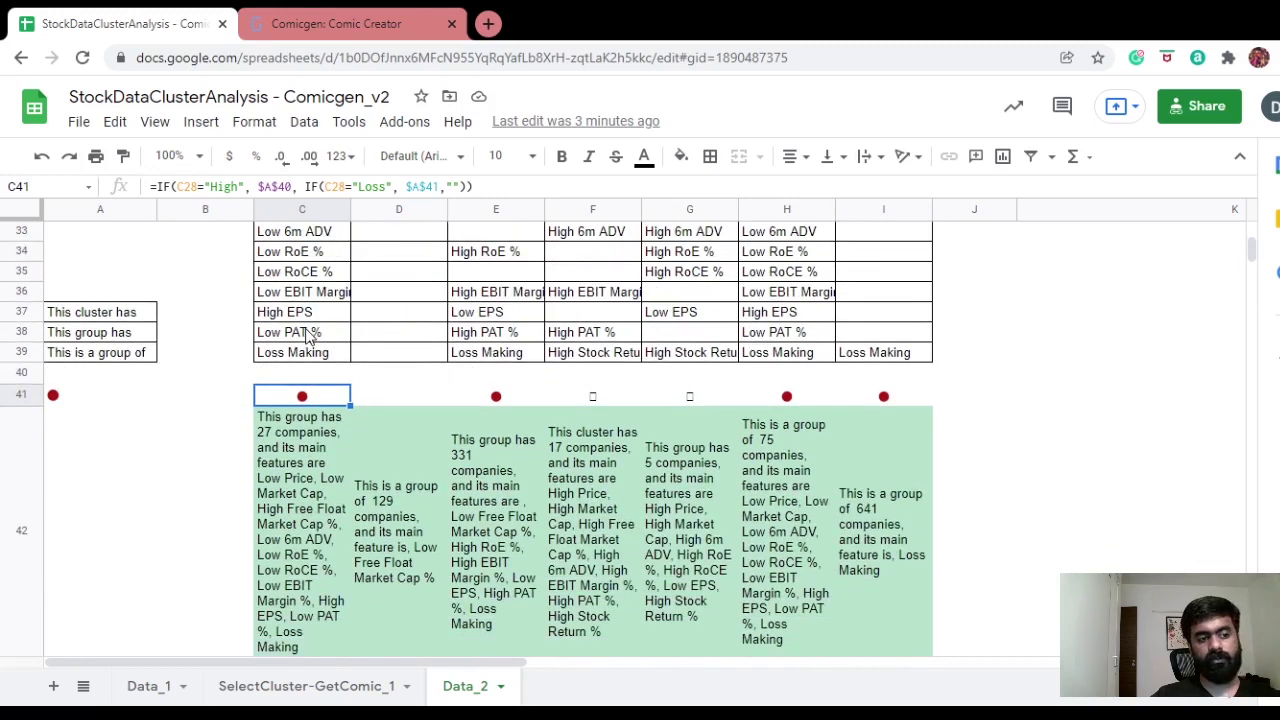
scroll(308, 405, "down", 2)
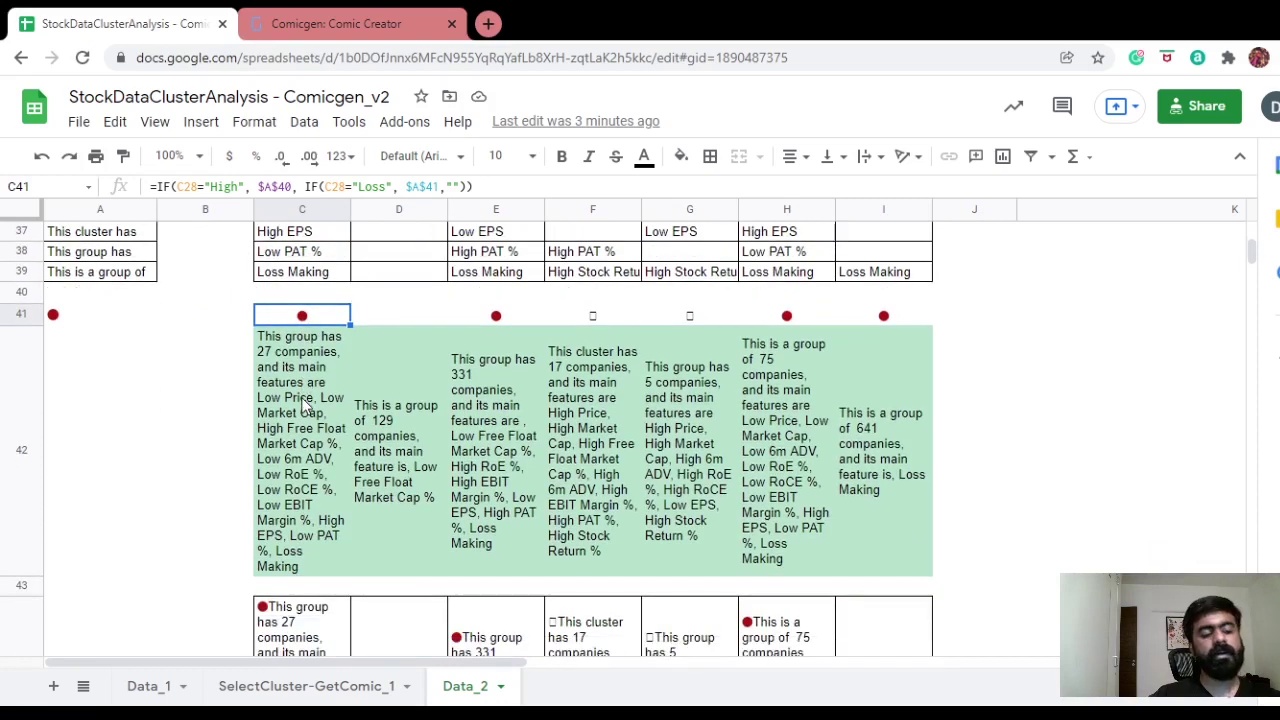
scroll(306, 405, "down", 2)
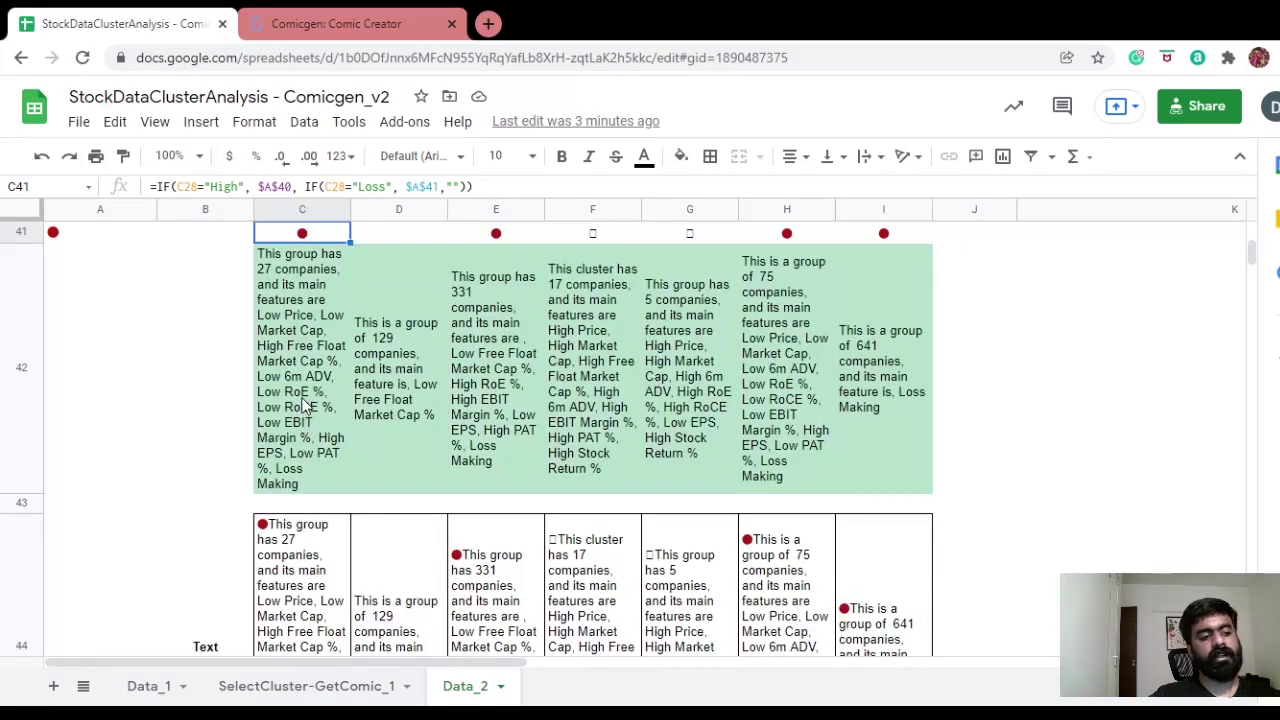
scroll(303, 403, "down", 5)
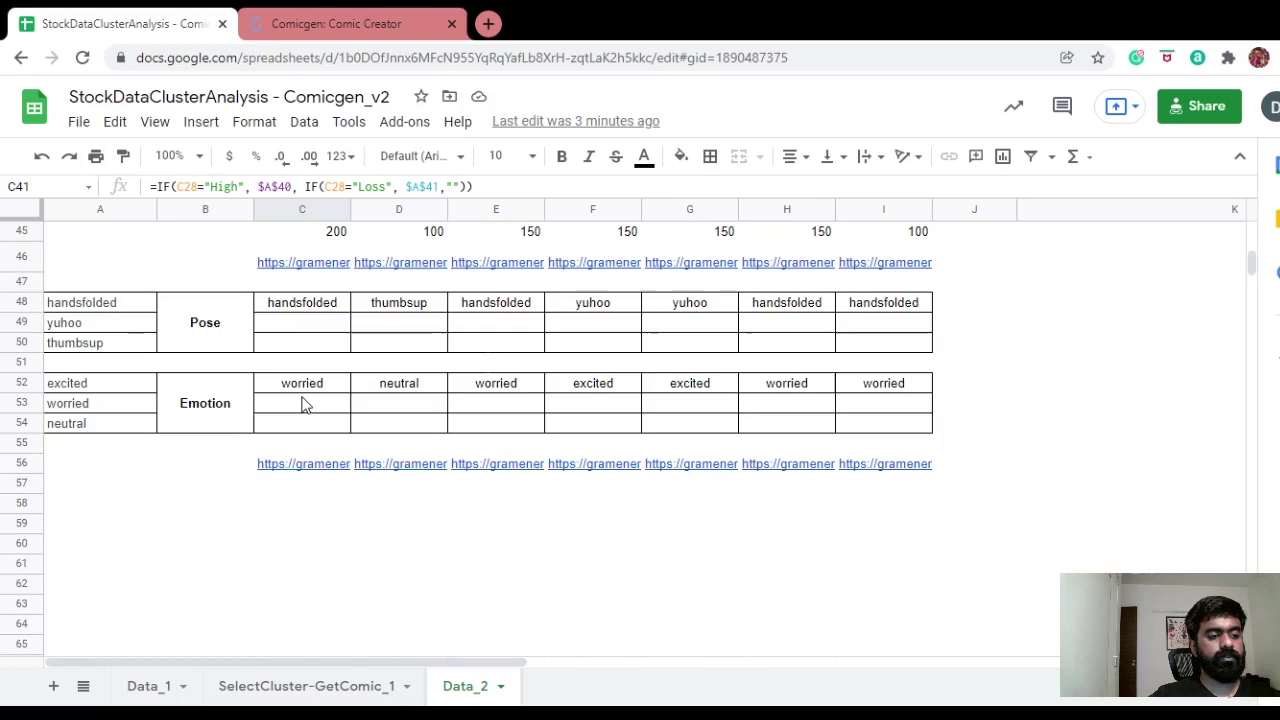
scroll(305, 403, "up", 5)
left_click(307, 538)
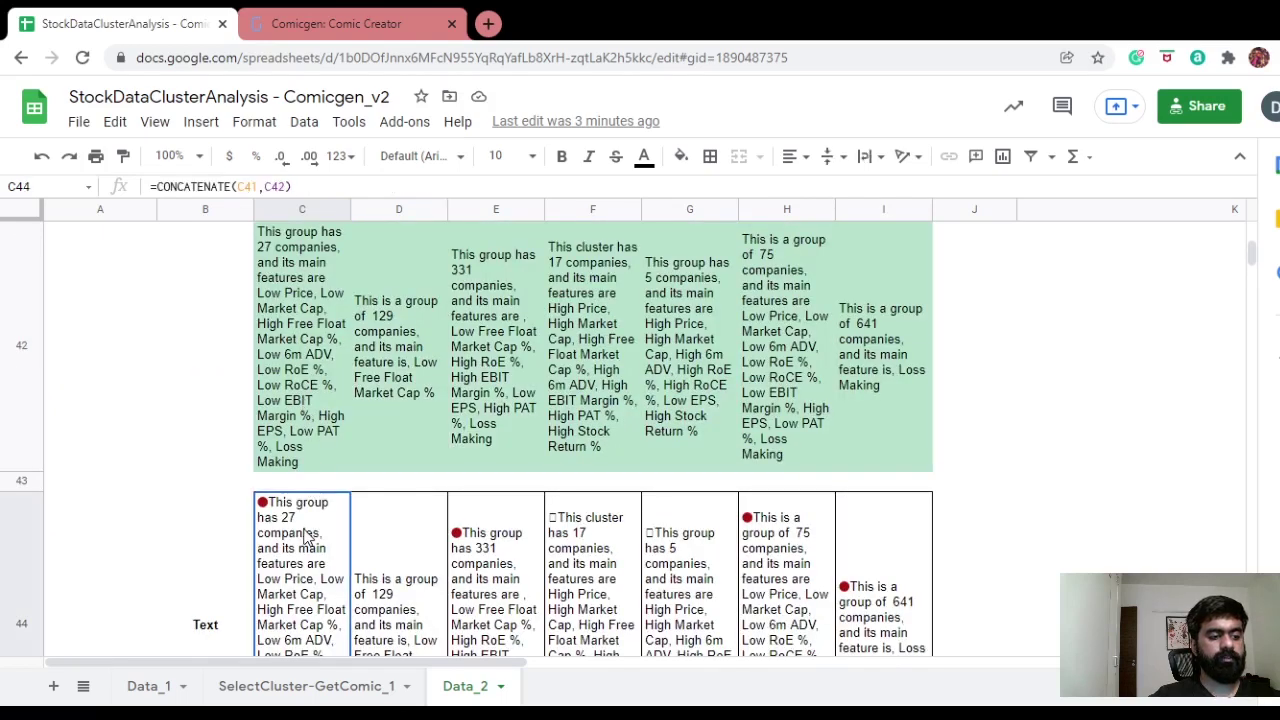
scroll(307, 538, "down", 3)
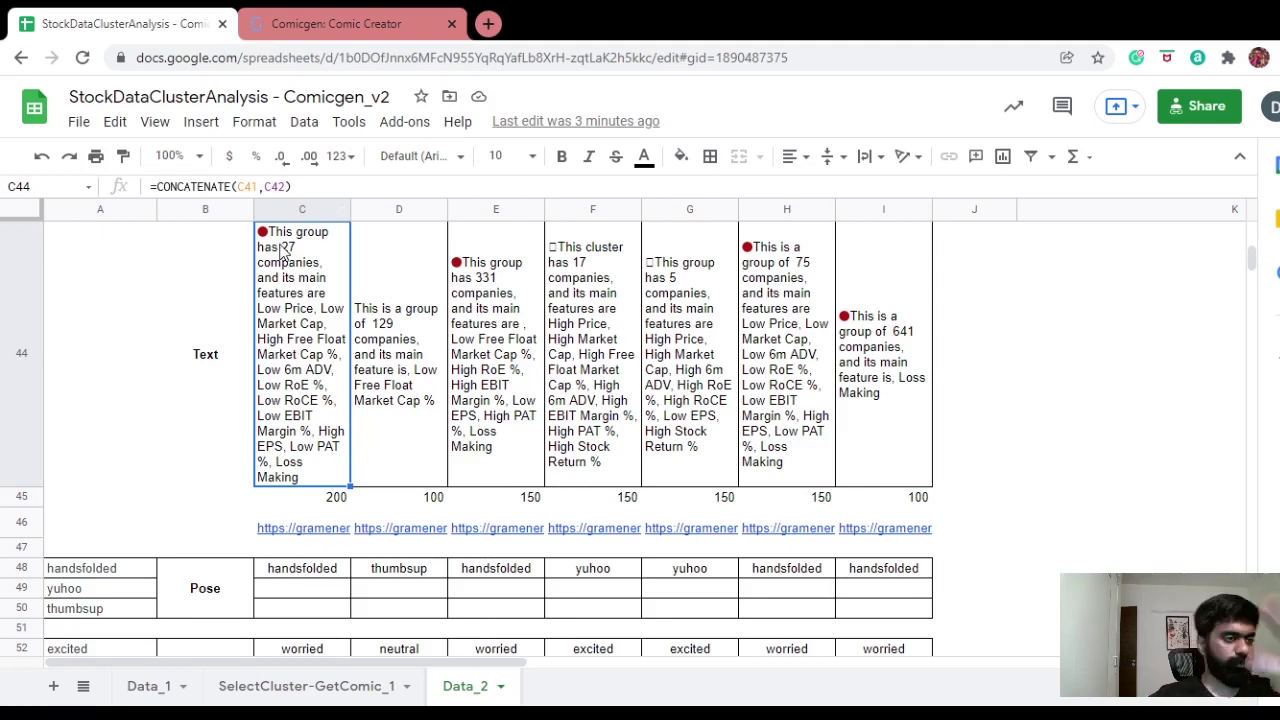
left_click(325, 536)
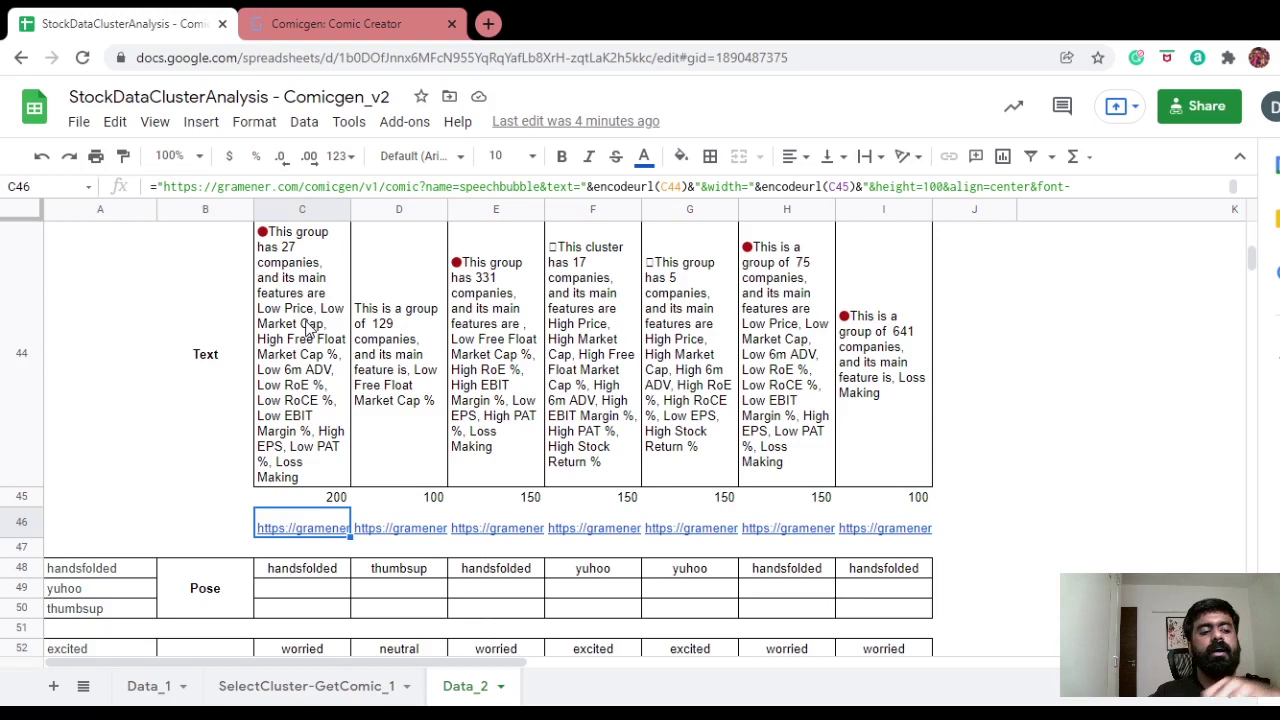
Inspect the formula that sets the speech bubble width in D45
left_click(434, 500)
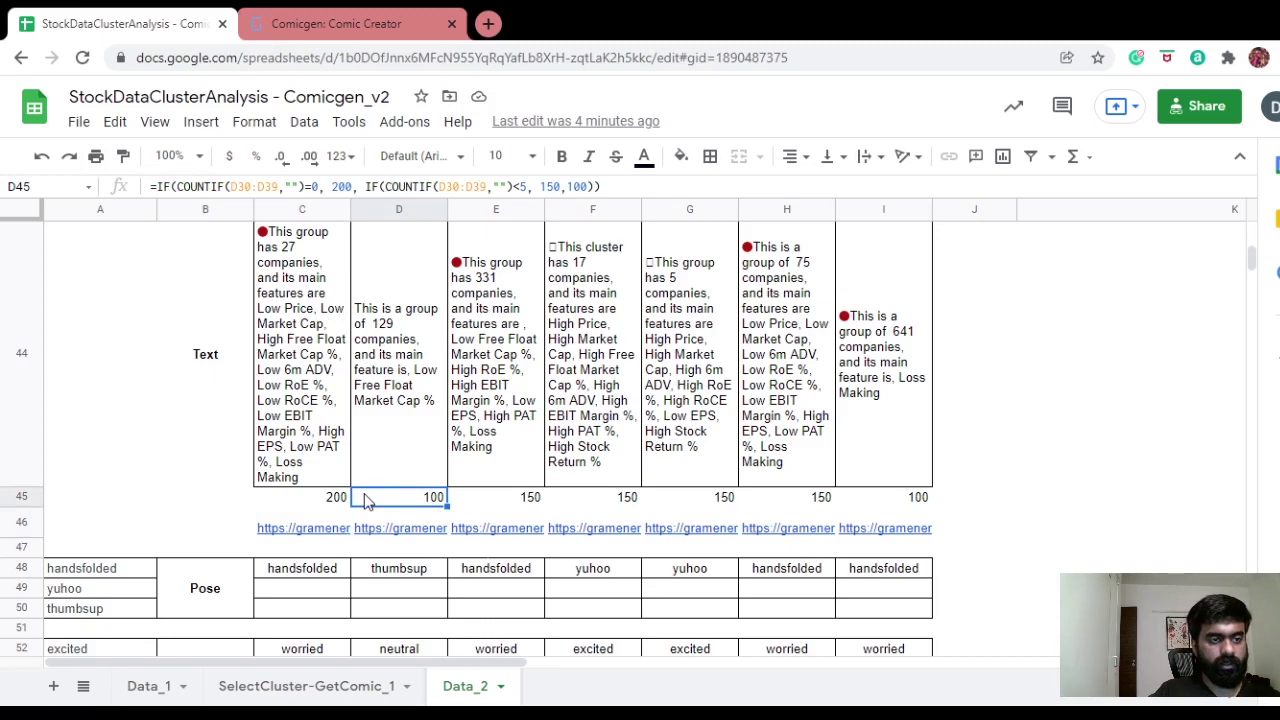
scroll(366, 500, "up", 8)
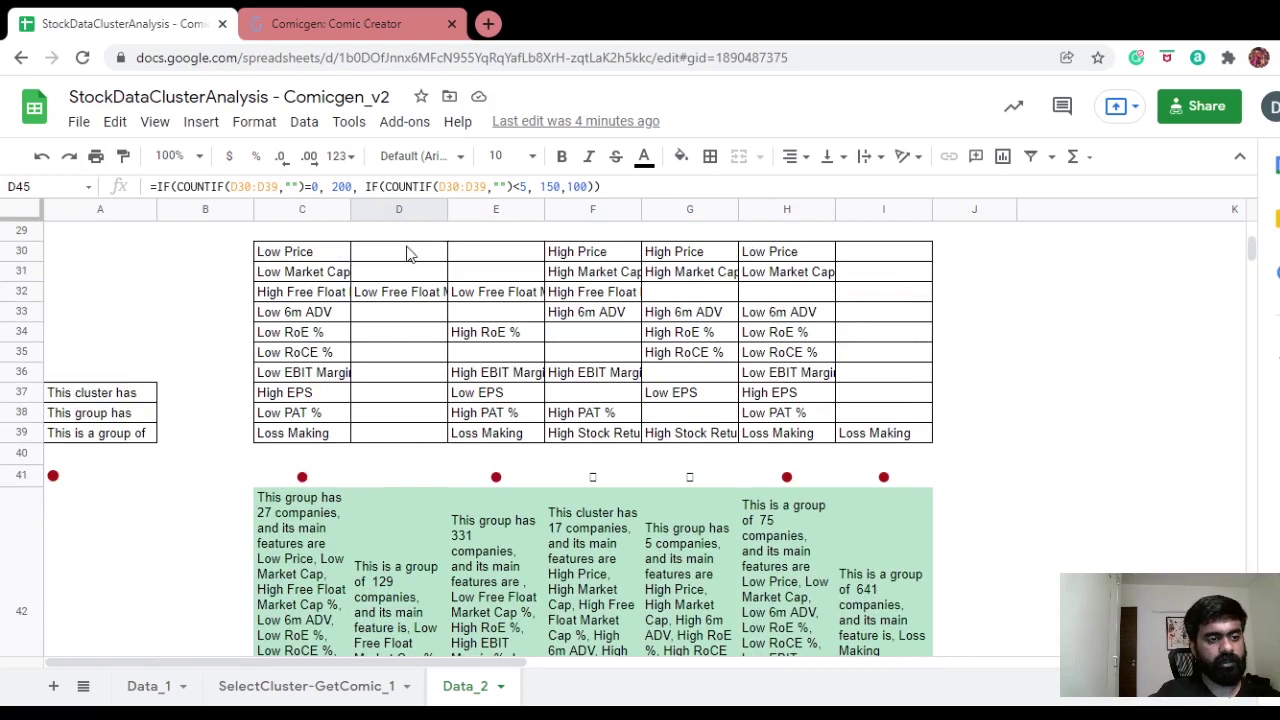
scroll(406, 252, "down", 8)
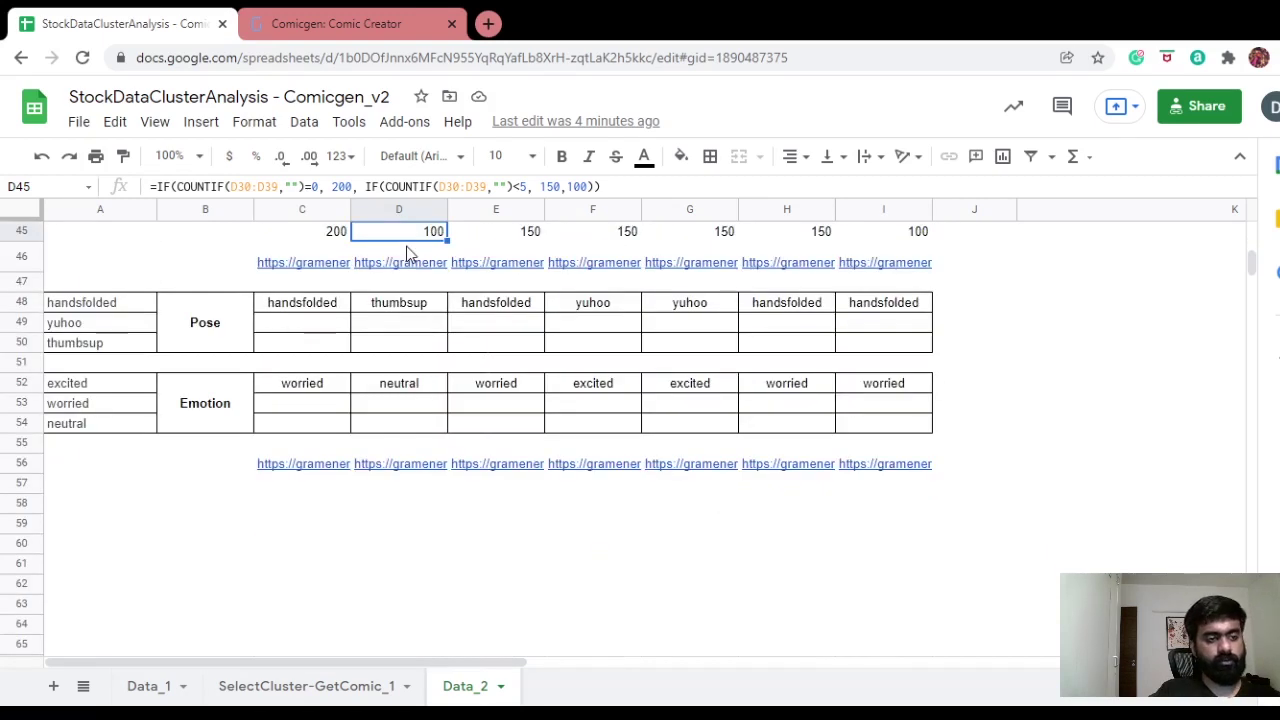
scroll(406, 252, "up", 2)
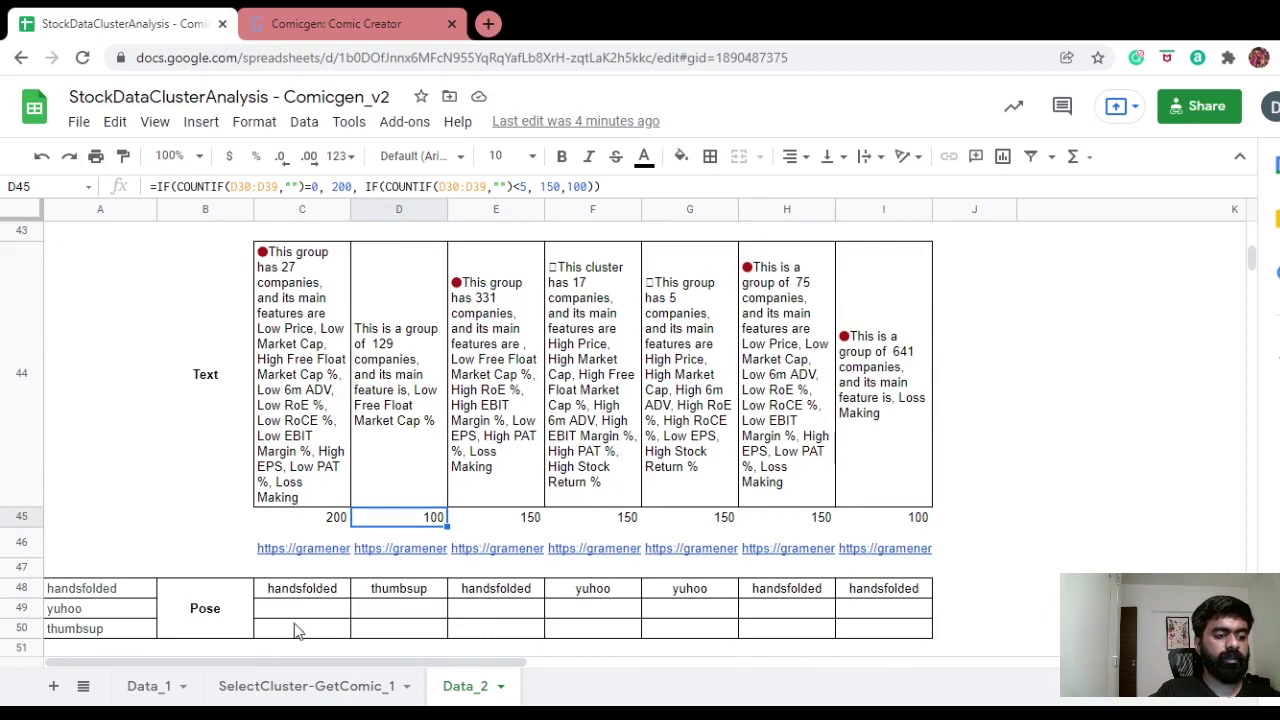
scroll(294, 629, "down", 2)
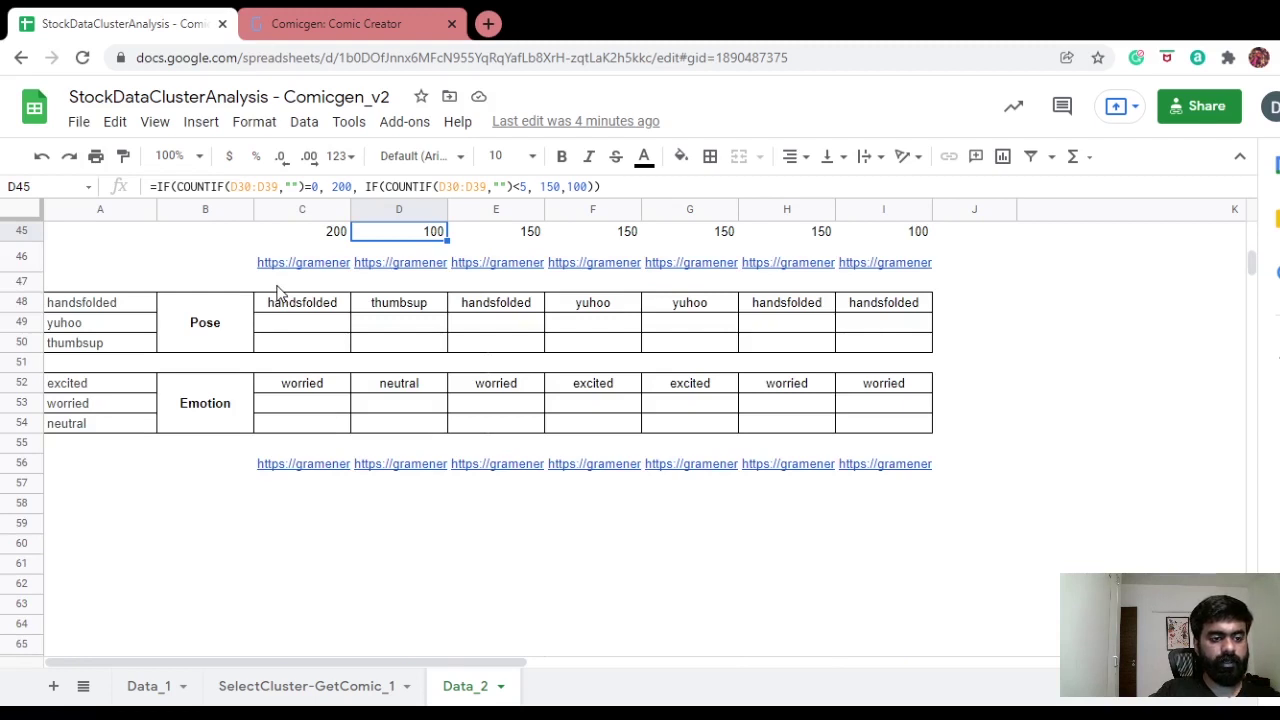
Review the character image link, pose choice and Price quartile formulas
mouse_move(323, 478)
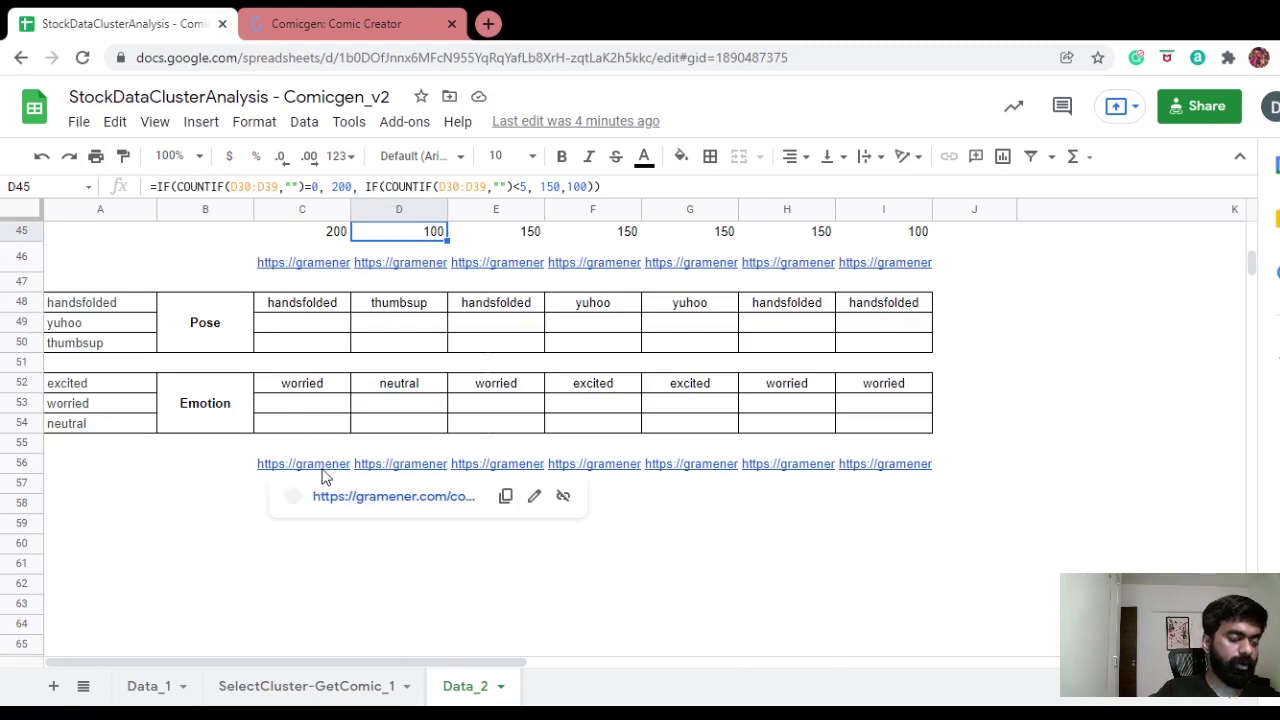
left_click(322, 474)
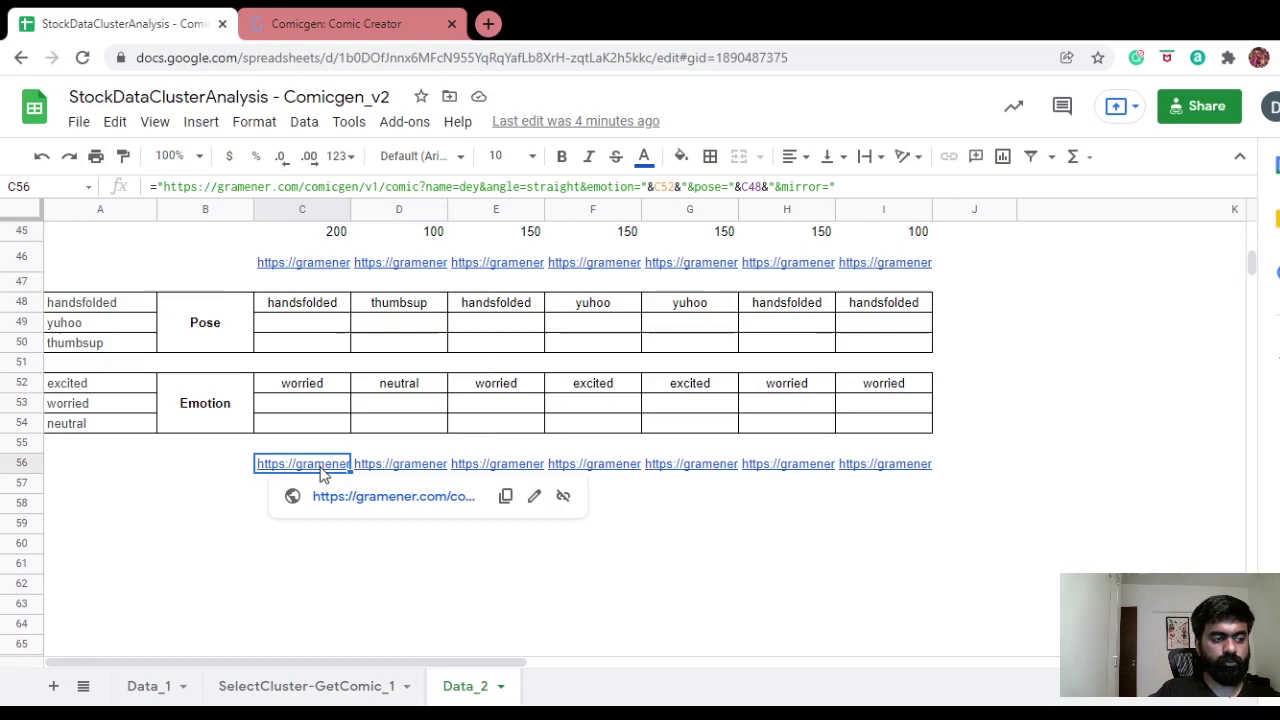
left_click(334, 310)
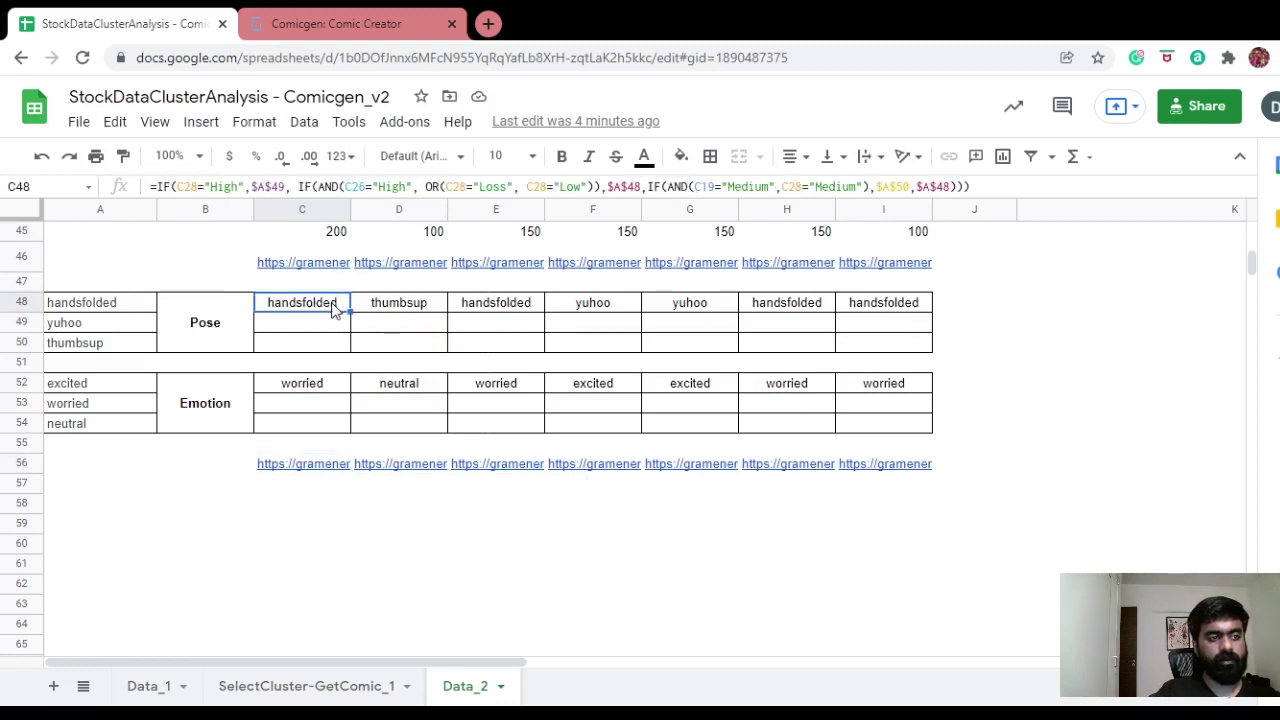
scroll(334, 310, "up", 15)
scroll(334, 308, "down", 3)
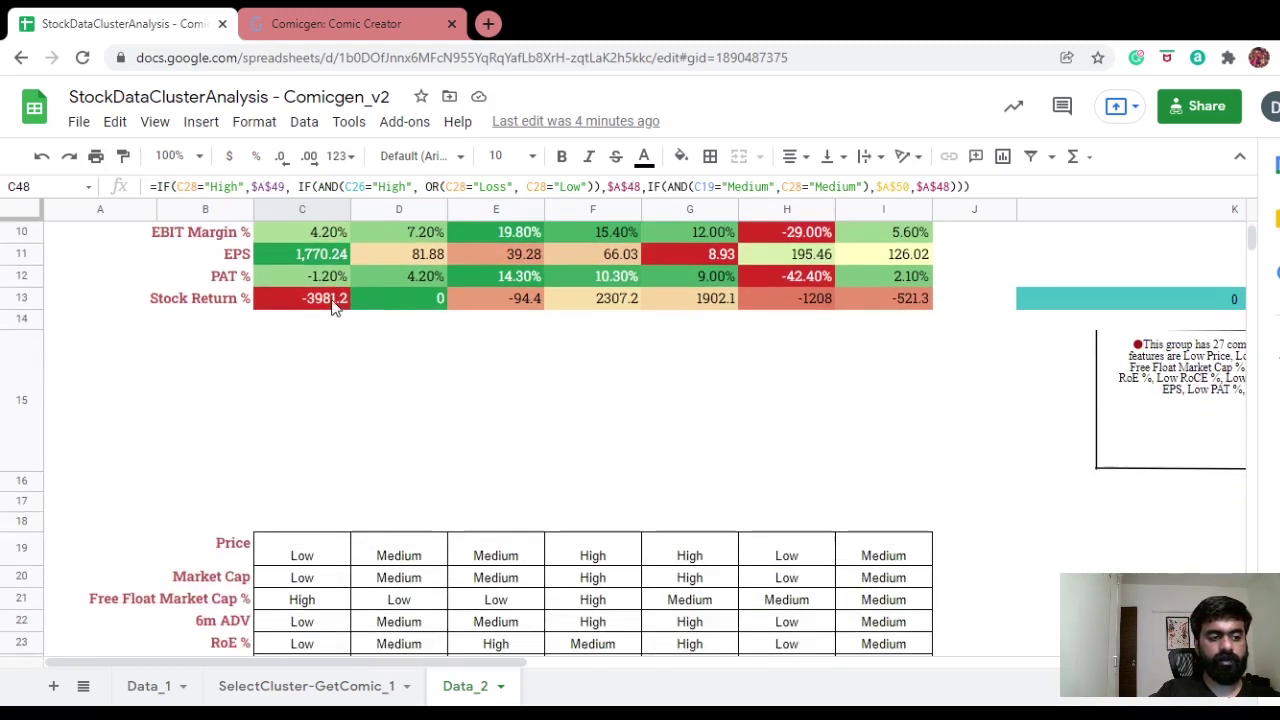
left_click(325, 555)
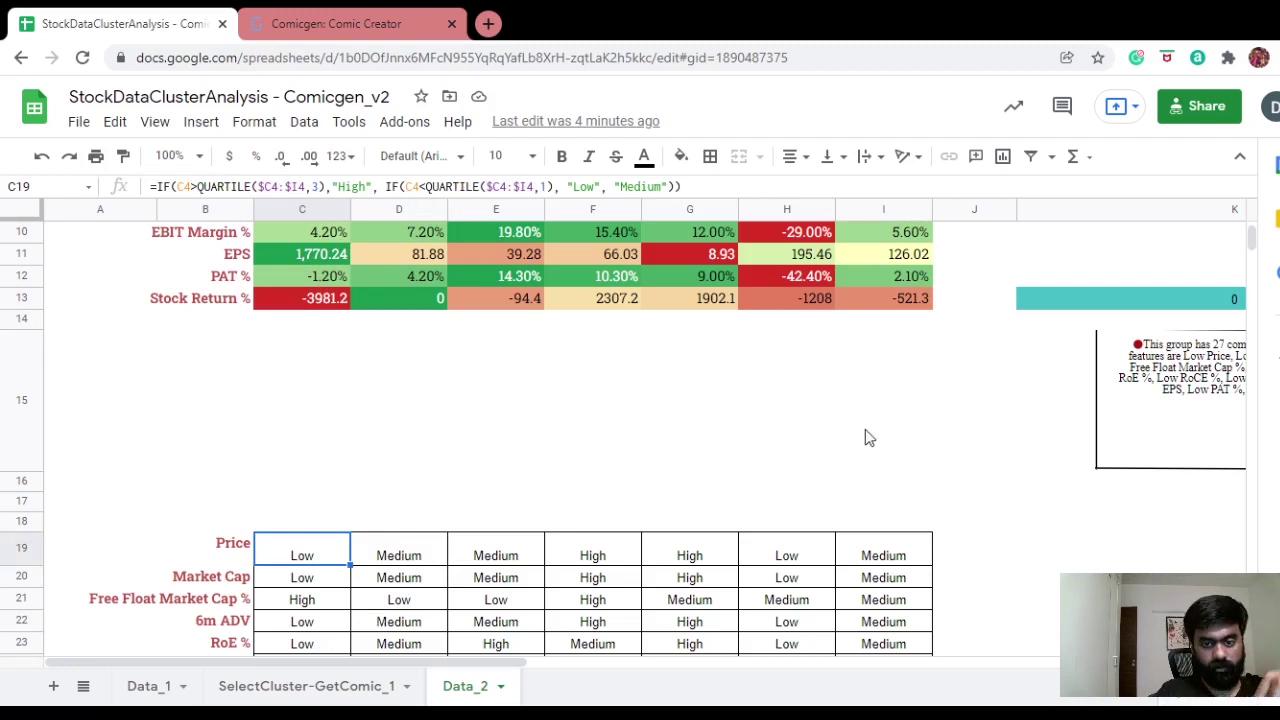
Jump right along the Price row to the comic in columns J–L
key("Right")
key("ctrl+Right")
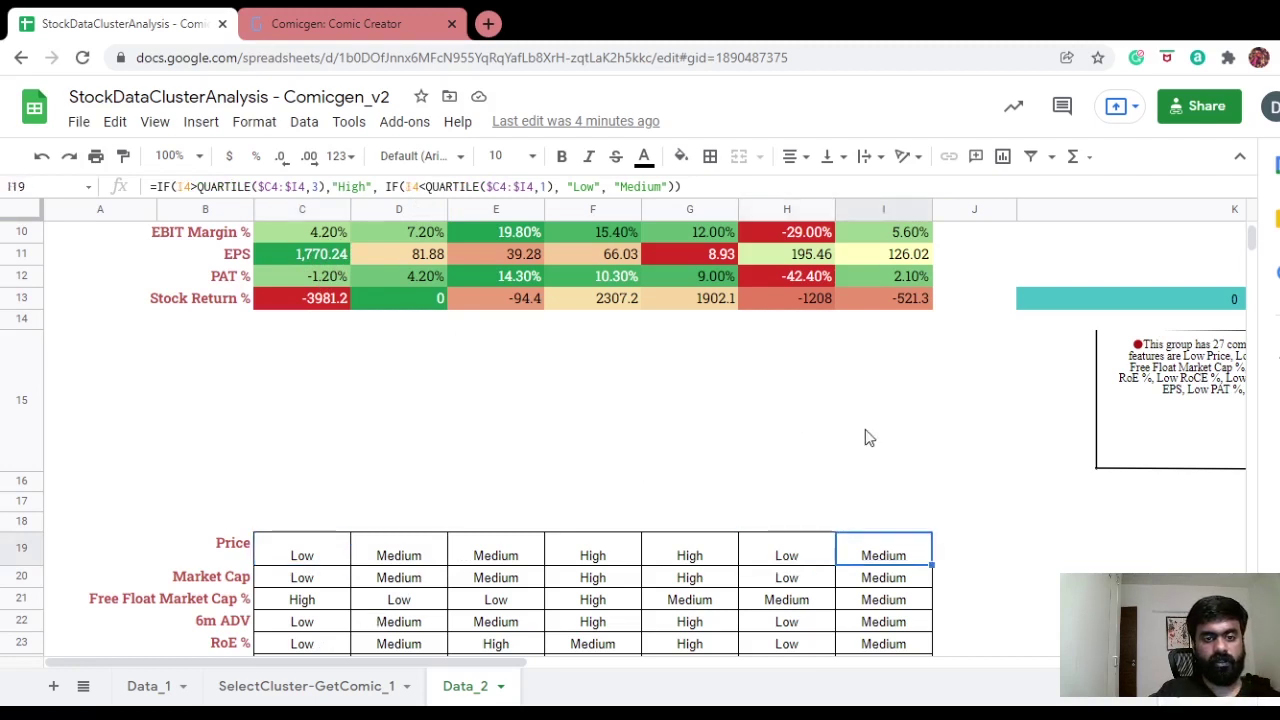
key("ctrl+Right")
Enter 4 as the cluster number in K13, then return to column A
key("Left")
key("Left")
key("Left")
key("Left")
key("Left")
key("Left")
key("Left")
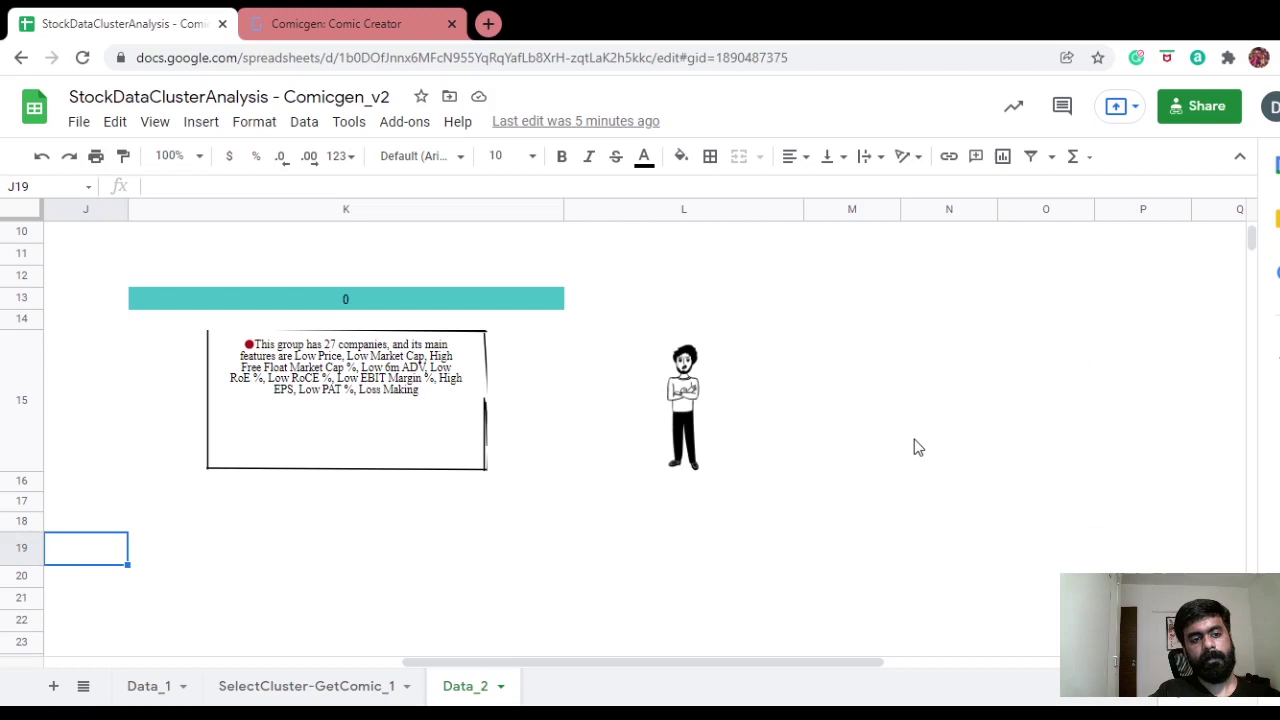
left_click(366, 299)
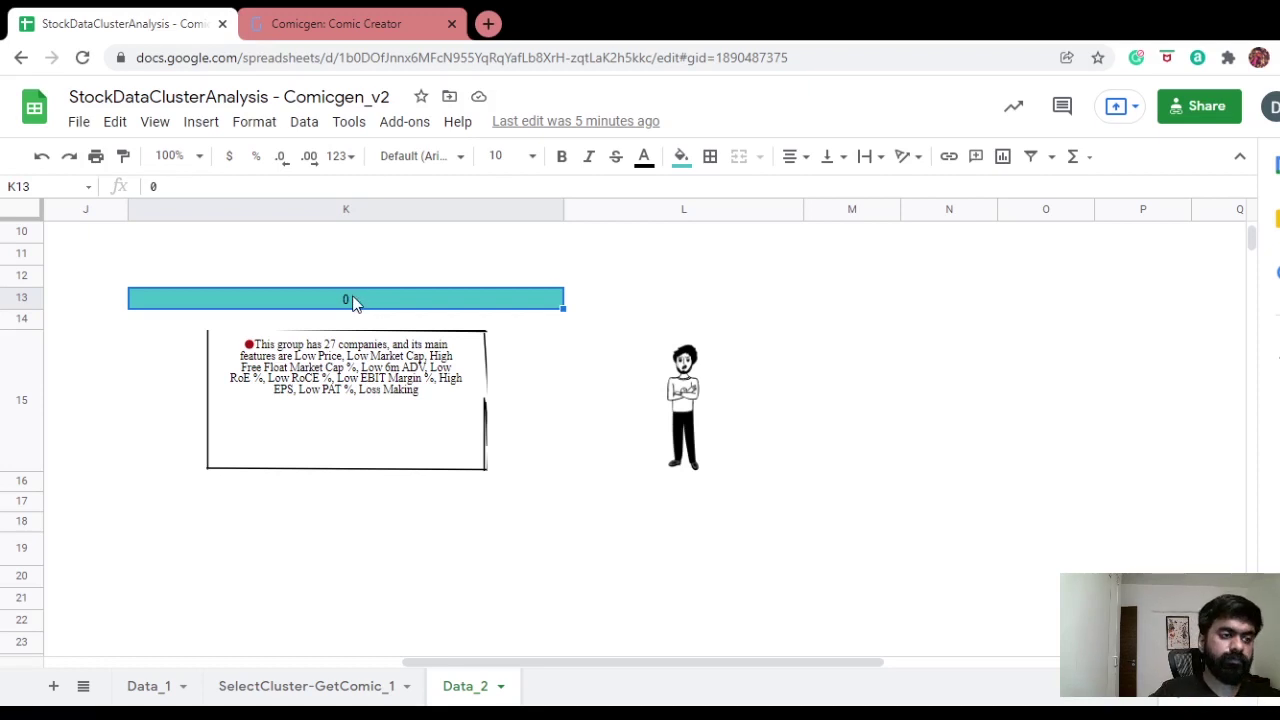
type("4")
key("Return")
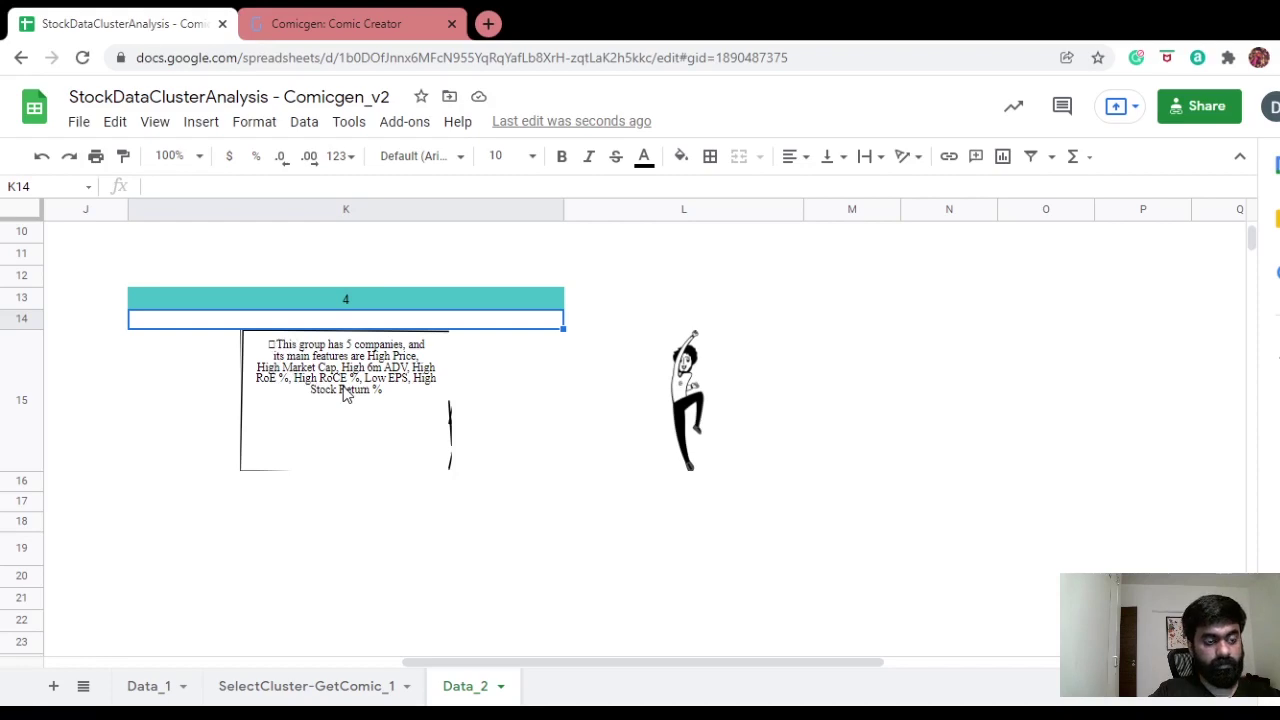
key("Home")
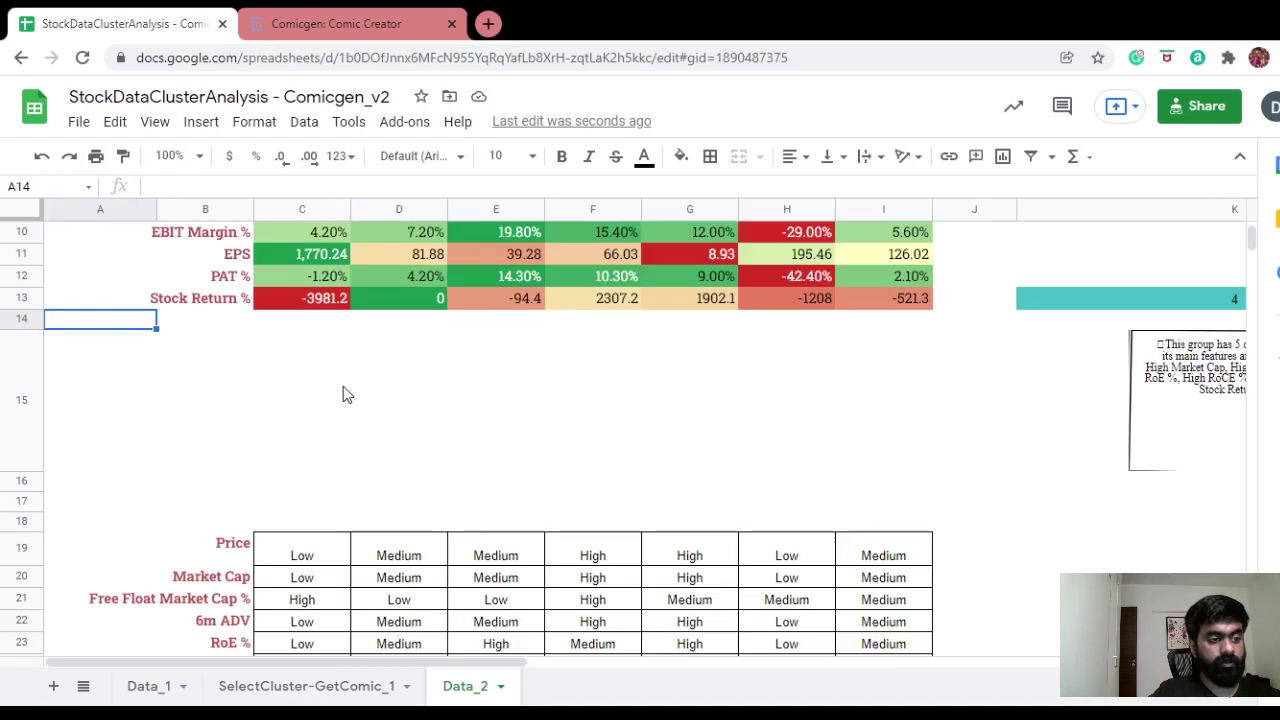
Review the cluster summary sentence formulas across row 42, then scroll back to the top table
scroll(343, 395, "down", 5)
scroll(343, 395, "down", 1)
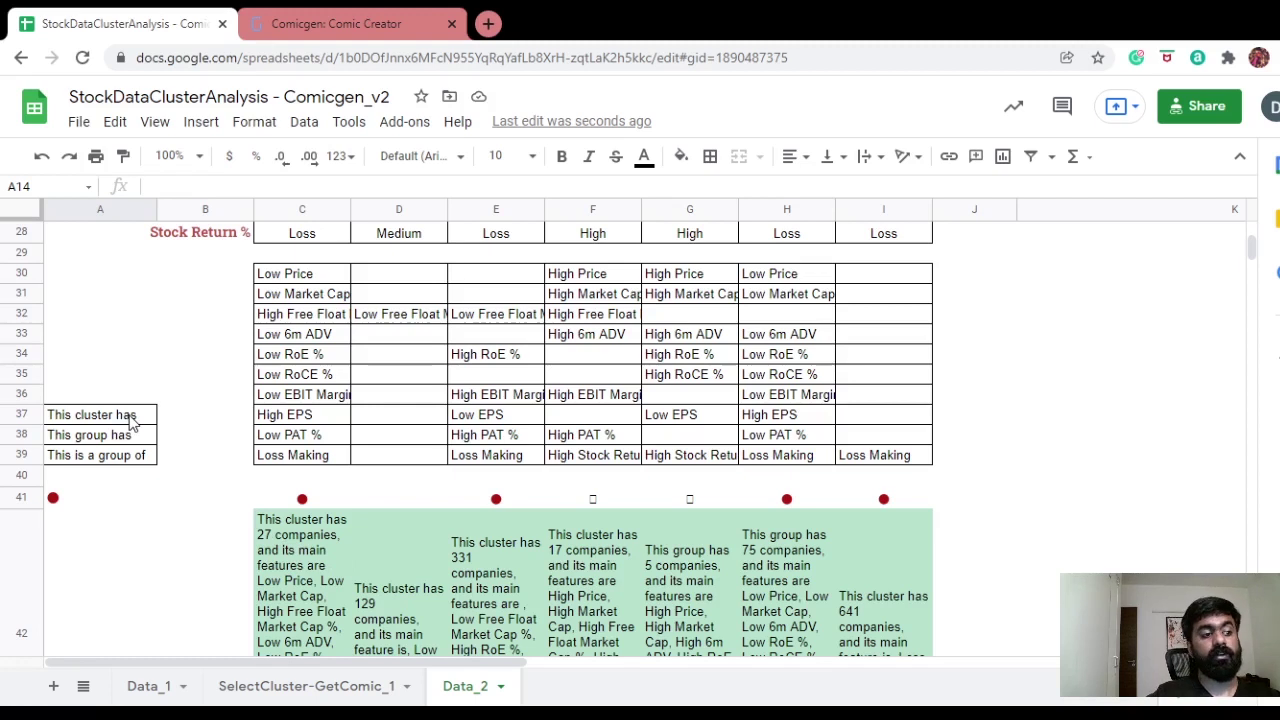
left_click(302, 558)
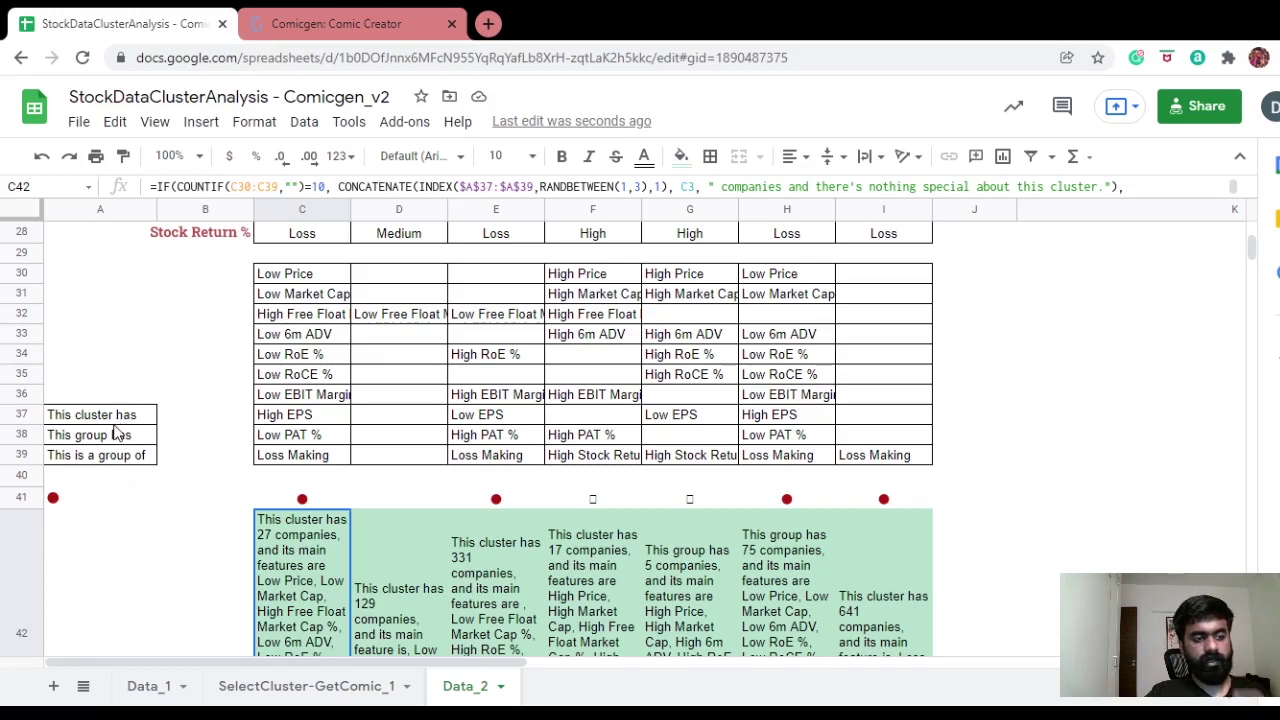
key("Right")
key("Right")
key("Right")
key("Right")
key("Right")
key("Right")
key("Right")
key("Right")
key("Right")
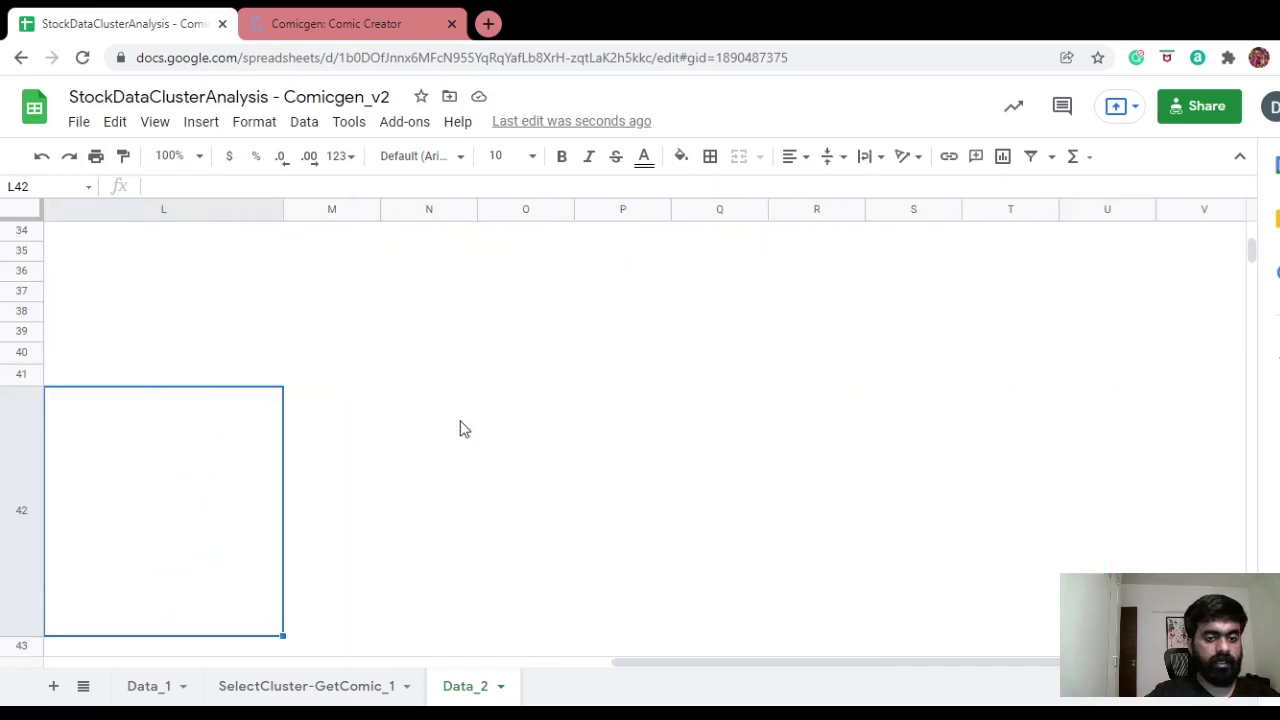
key("Left")
key("Left")
key("Left")
key("Left")
key("Left")
key("Left")
key("Left")
key("Left")
key("Left")
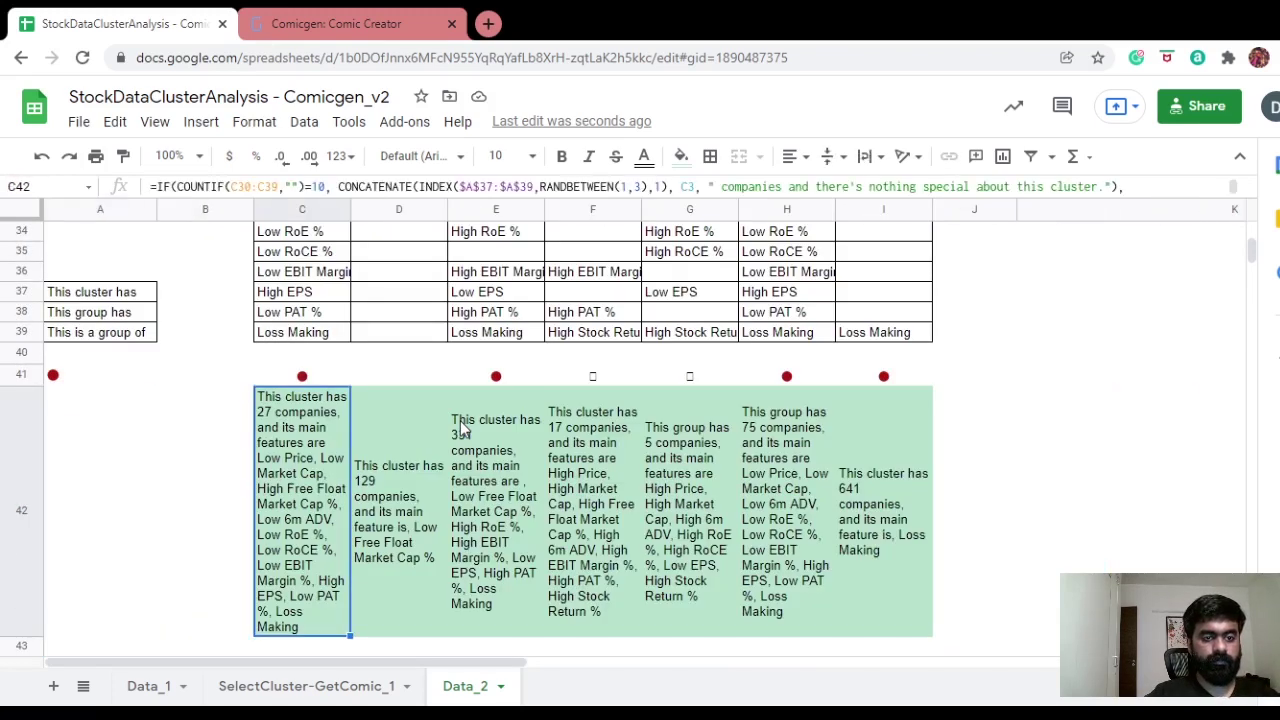
key("Right")
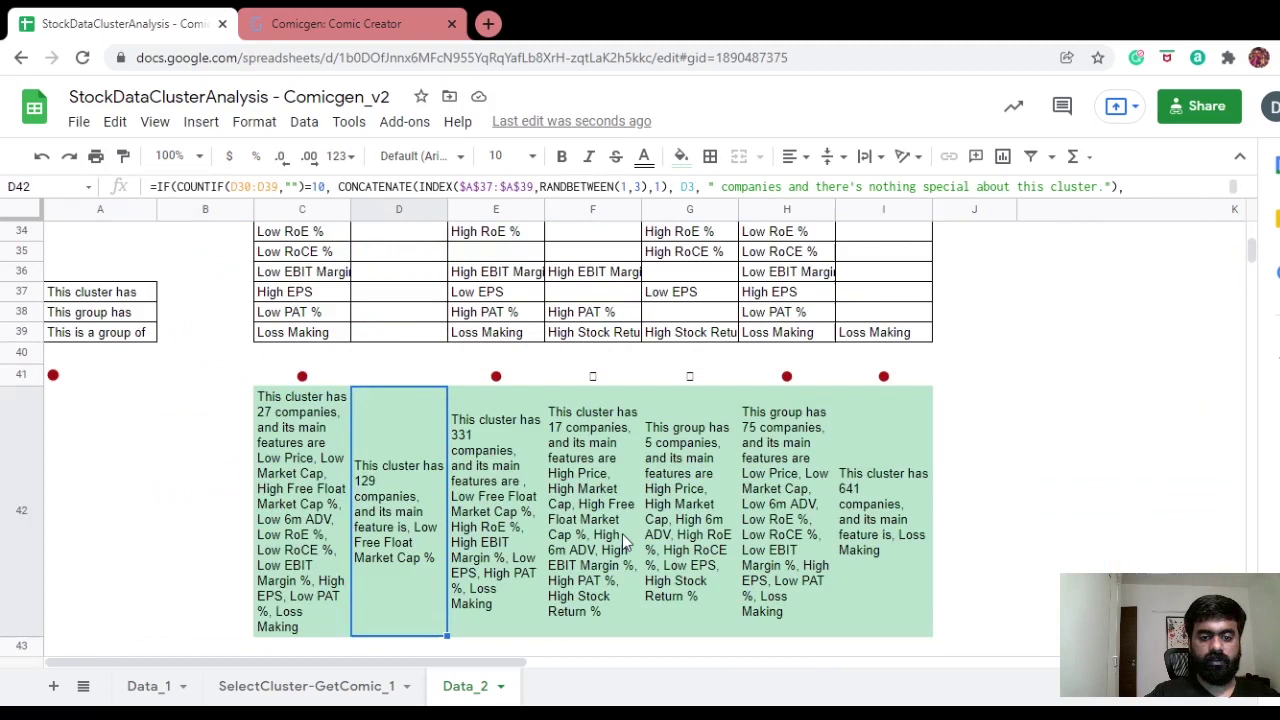
key("Right")
key("Home")
scroll(622, 533, "up", 10)
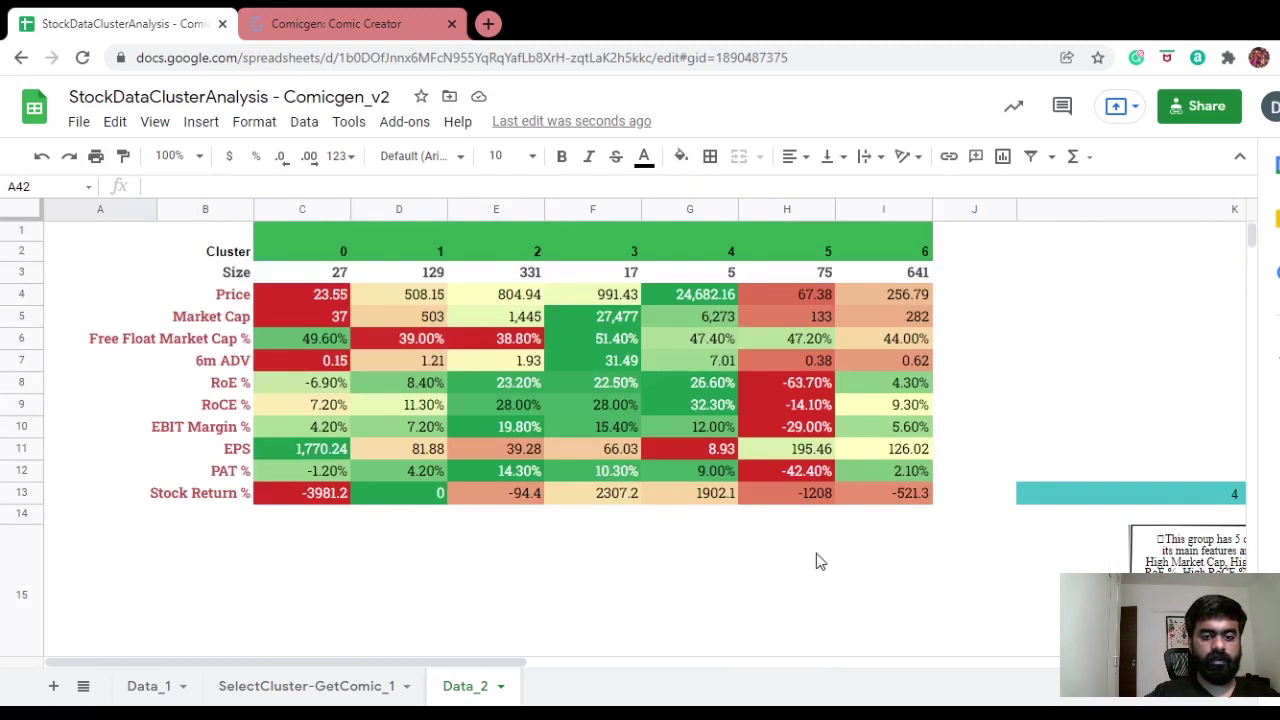
Try cluster 2 in K13, then change the chosen cluster to 5
left_click(1046, 497)
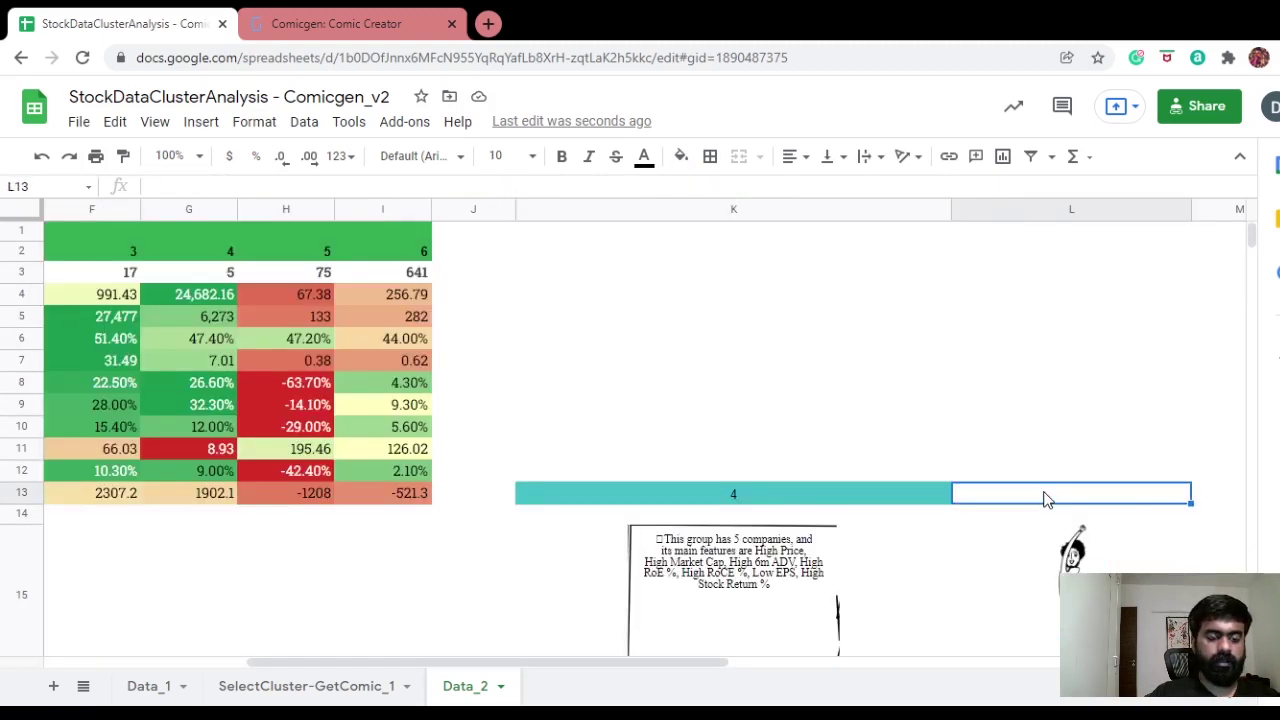
left_click(818, 505)
type("2")
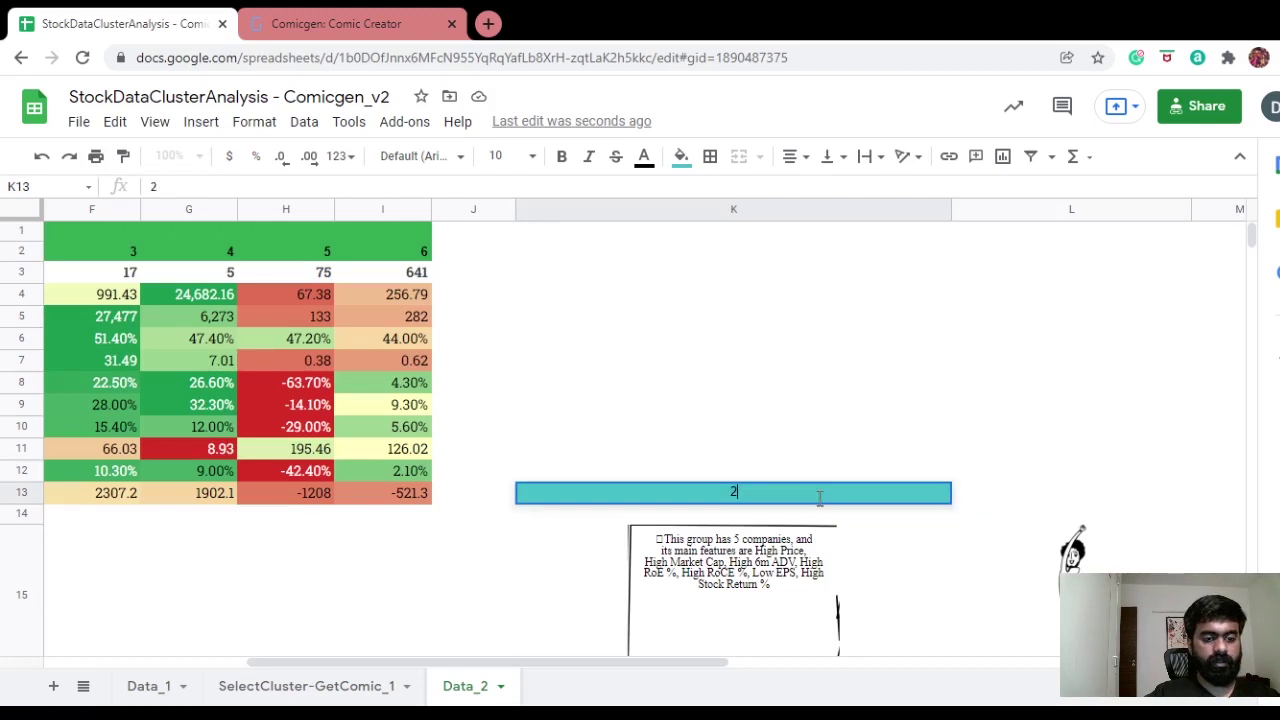
key("Return")
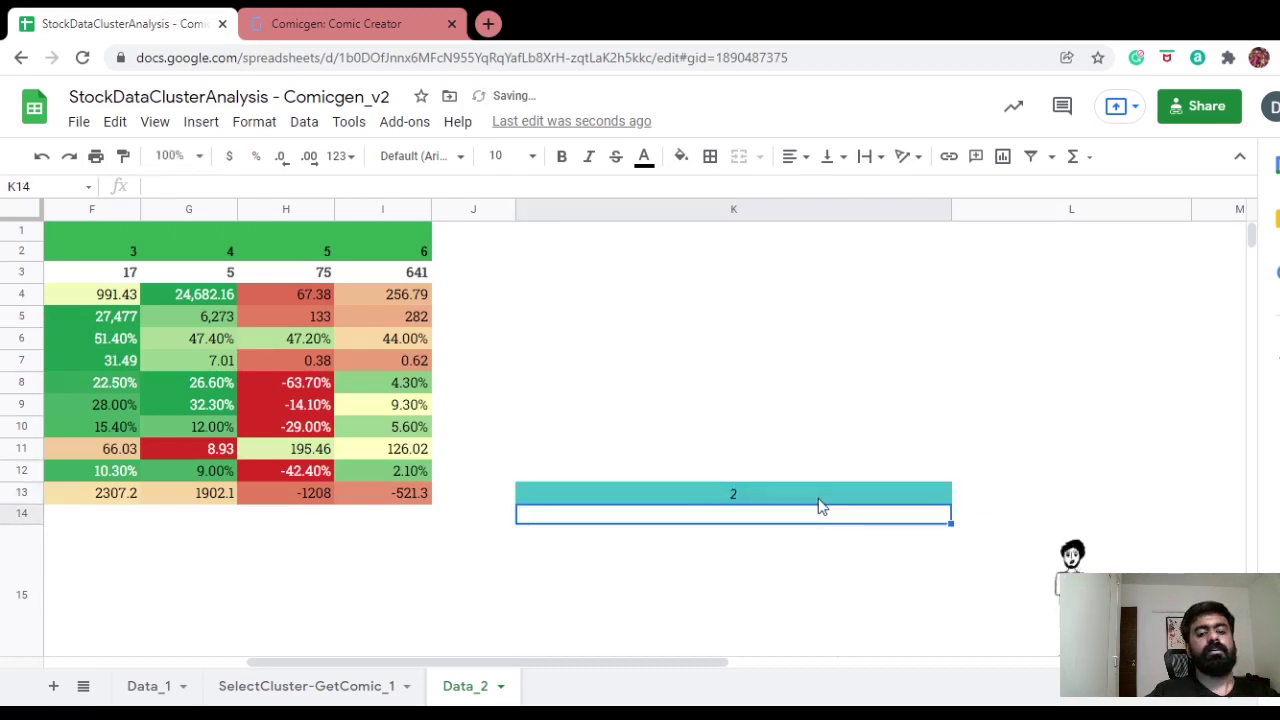
left_click(751, 492)
type("5")
key("Return")
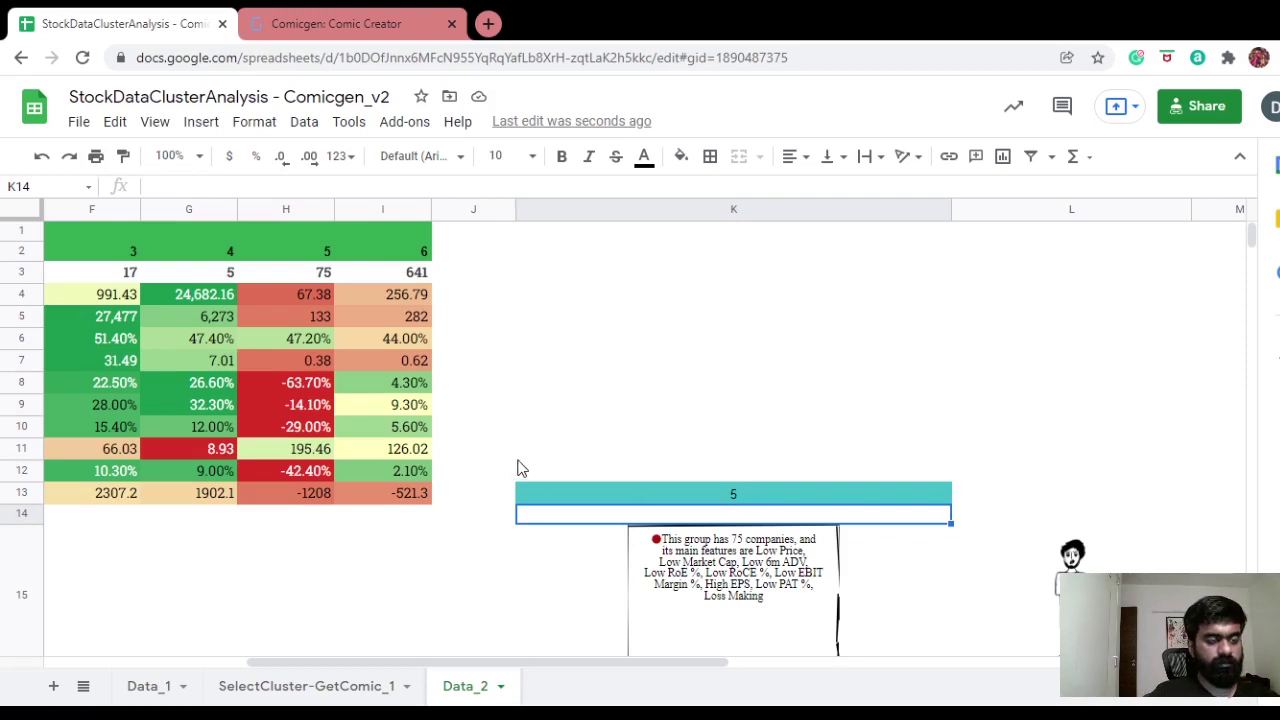
key("Tab")
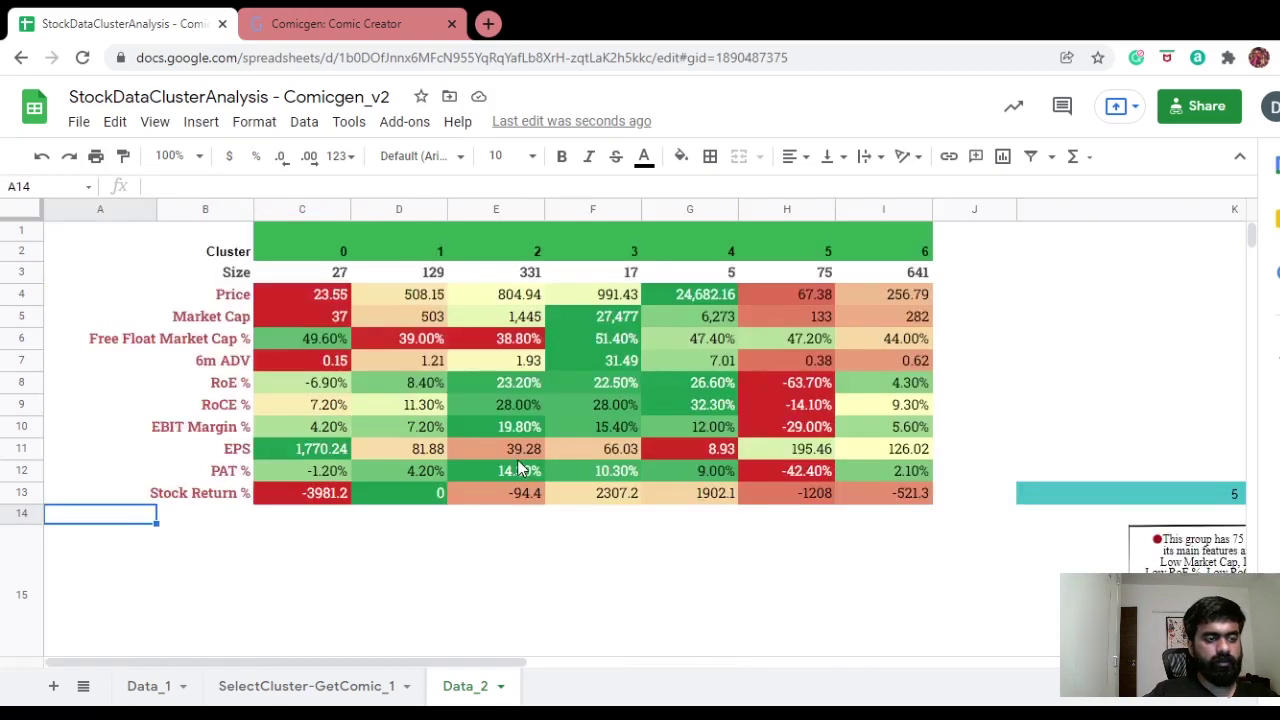
Test the out-of-range cluster 7 warning, then set K13 to cluster 6
key("Tab")
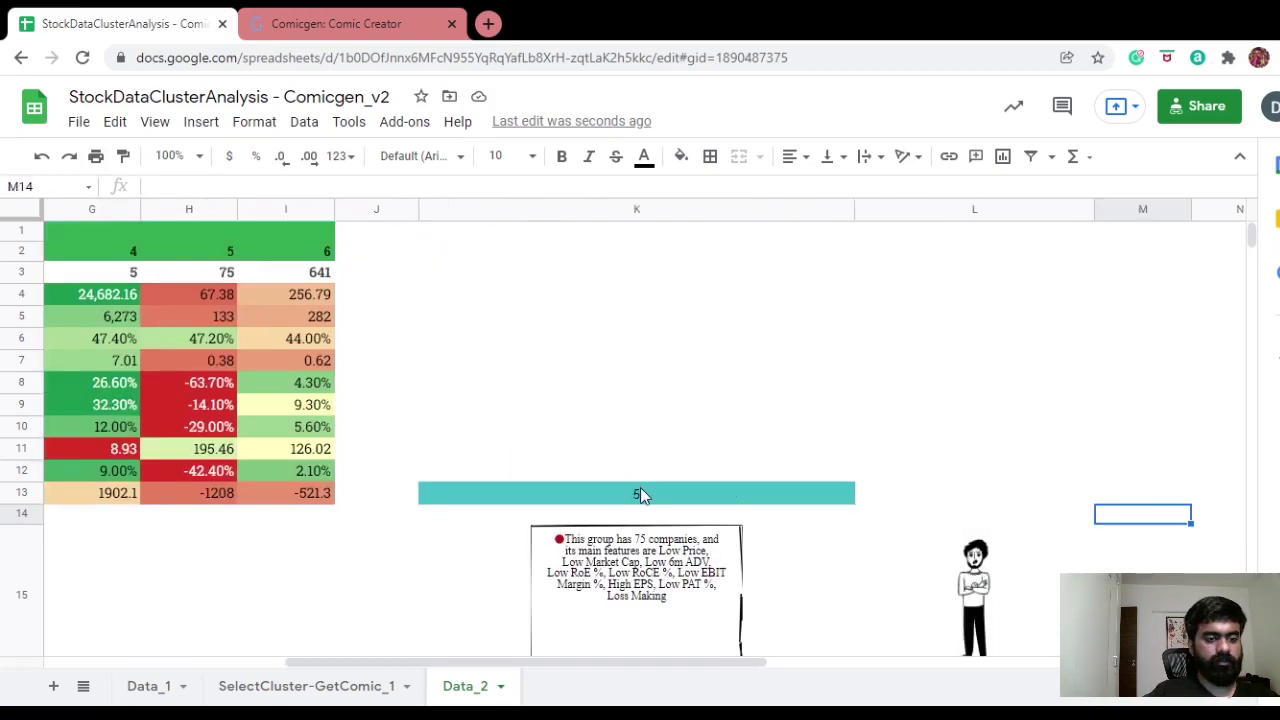
key("Left")
key("Left")
key("Delete")
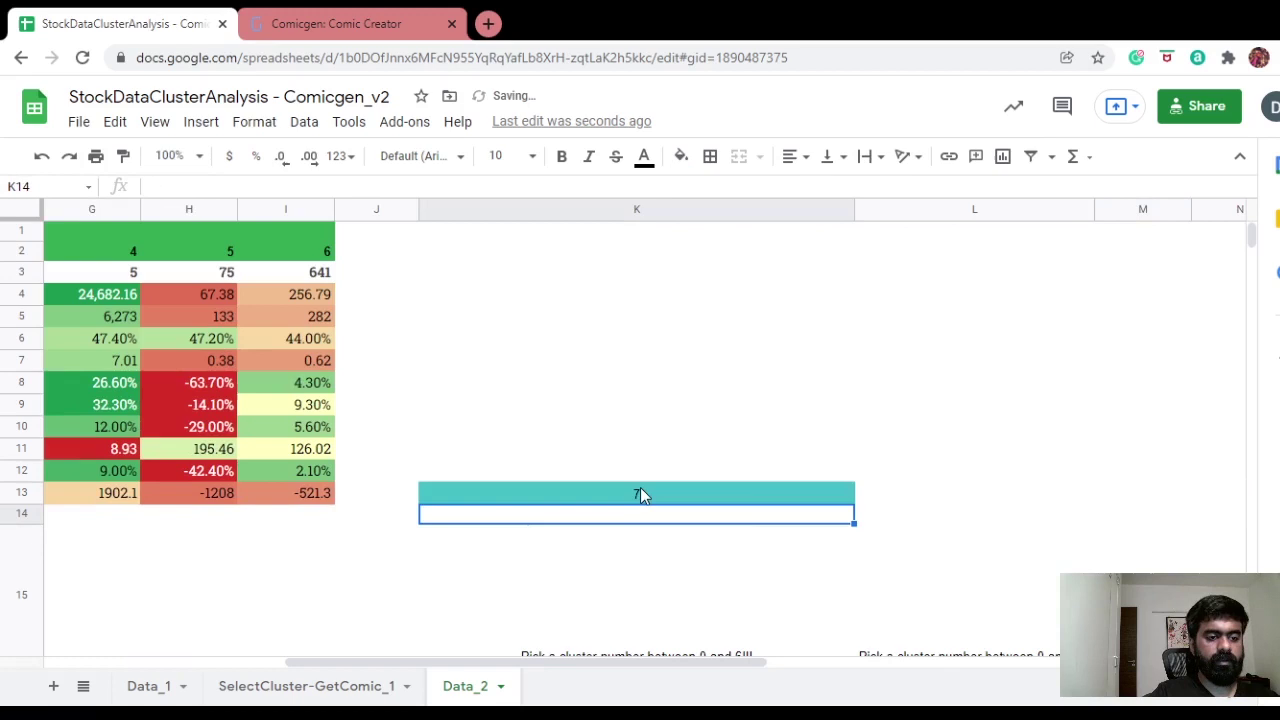
scroll(640, 489, "down", 2)
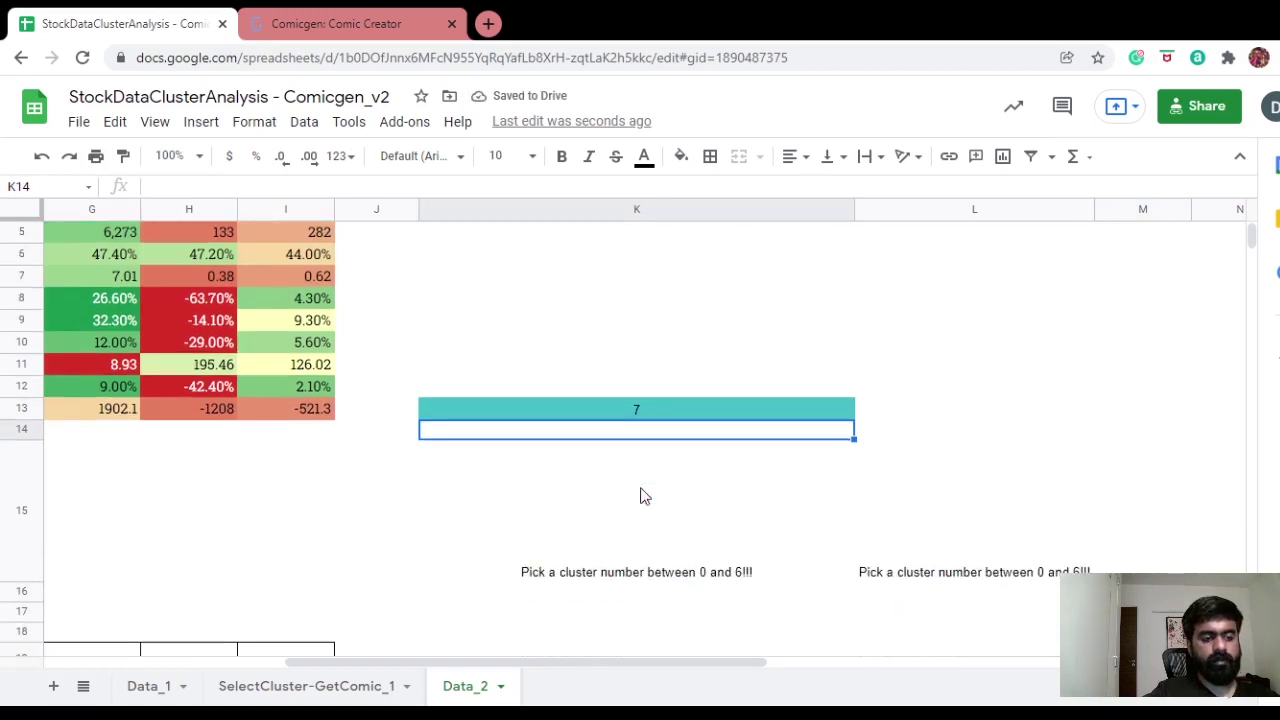
left_click(646, 420)
type("6")
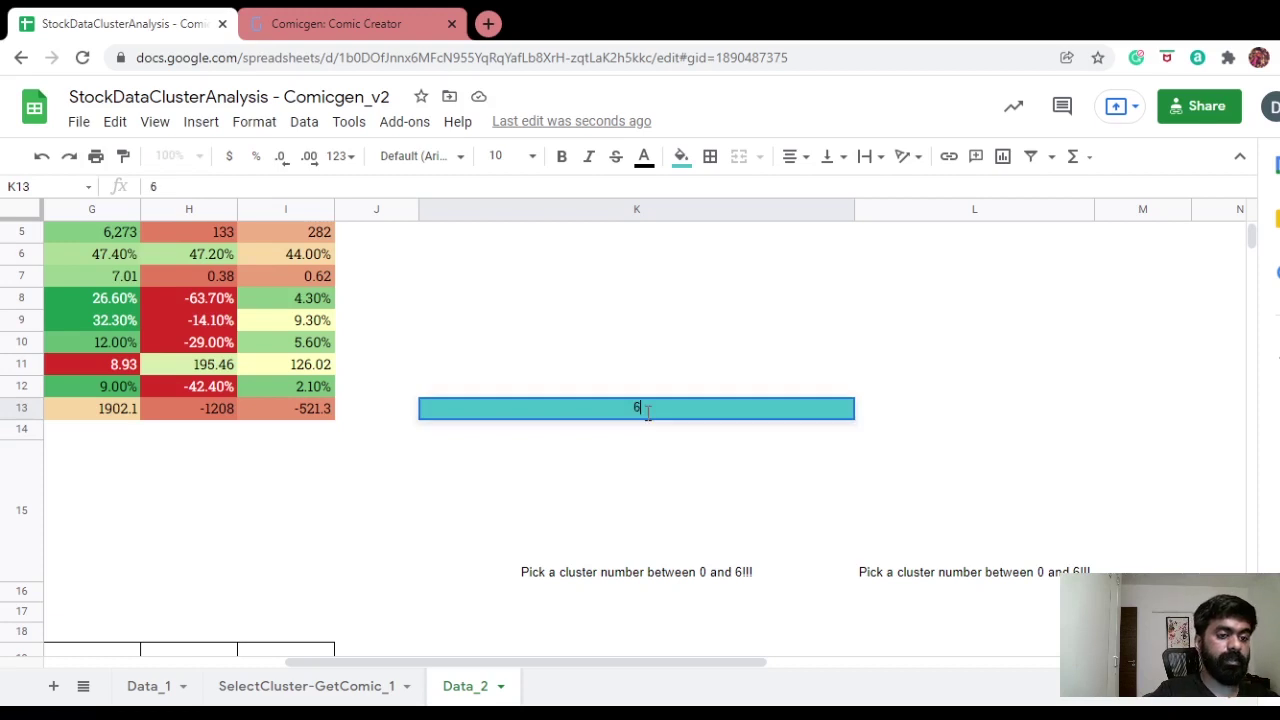
key("Return")
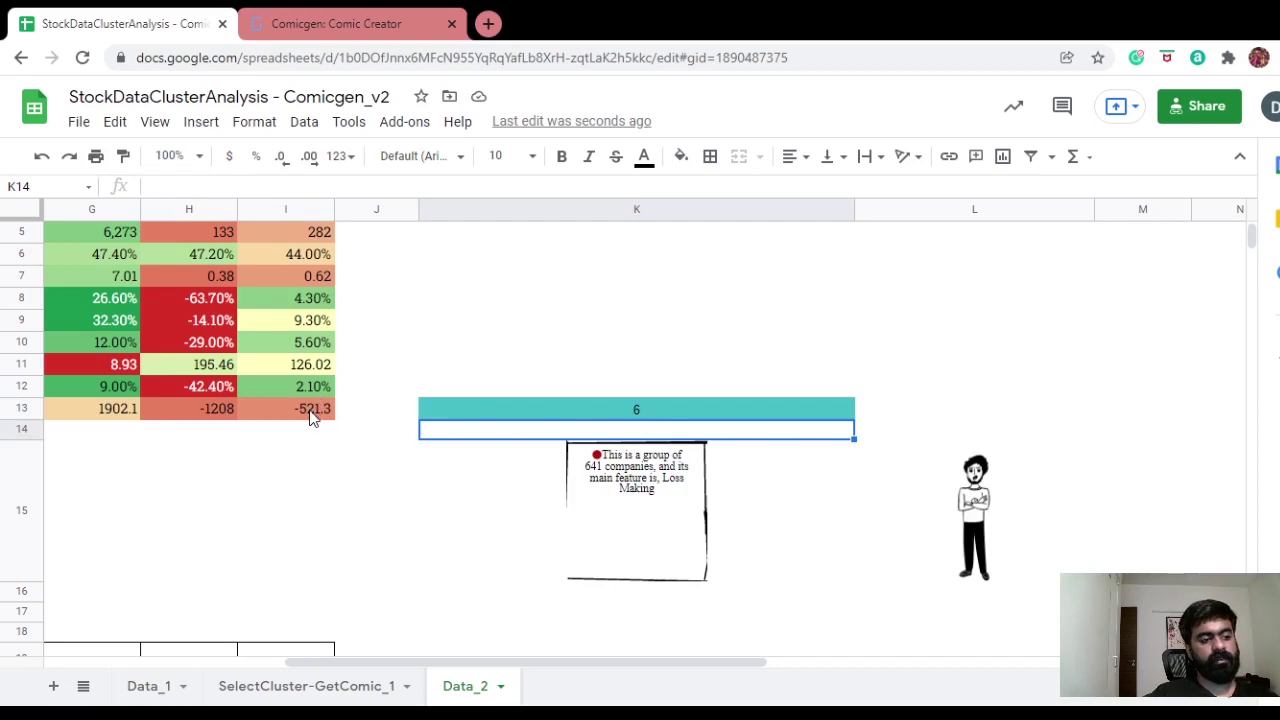
Set cluster 6's Stock Return in I13 to 100
key("Left")
key("Left")
key("Left")
key("Left")
key("Left")
key("Left")
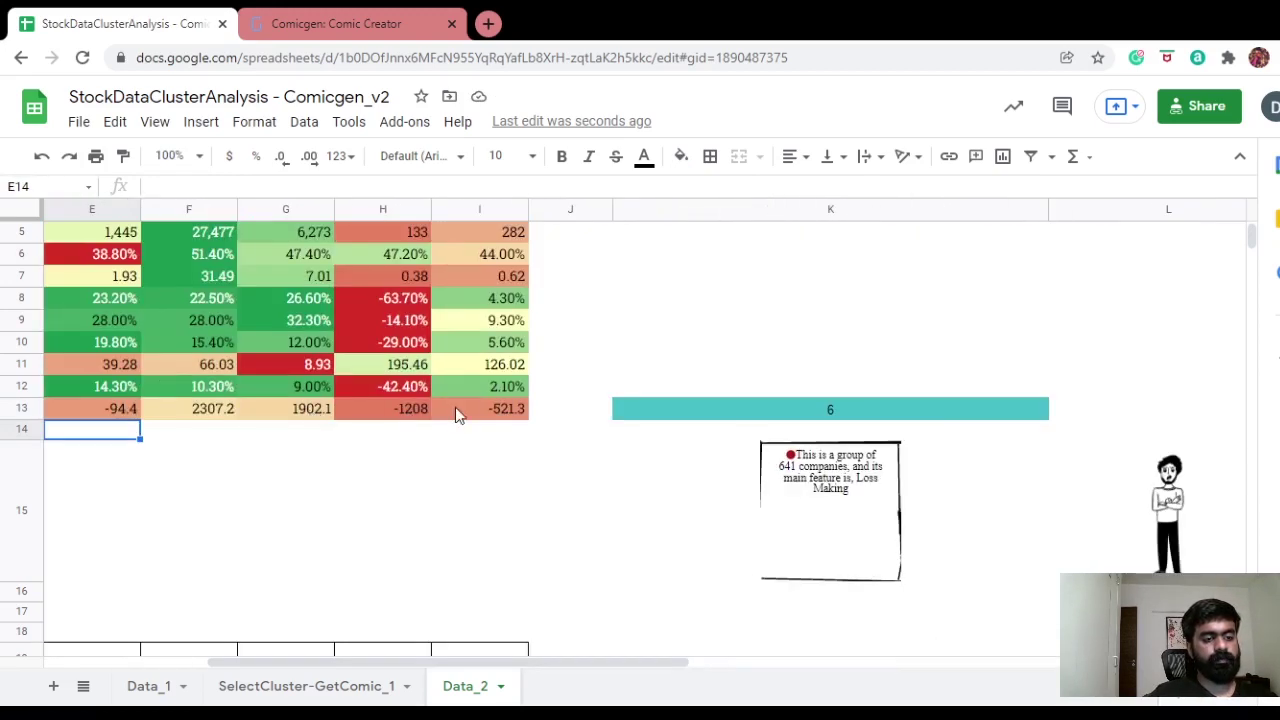
left_click(507, 413)
type("100")
key("Return")
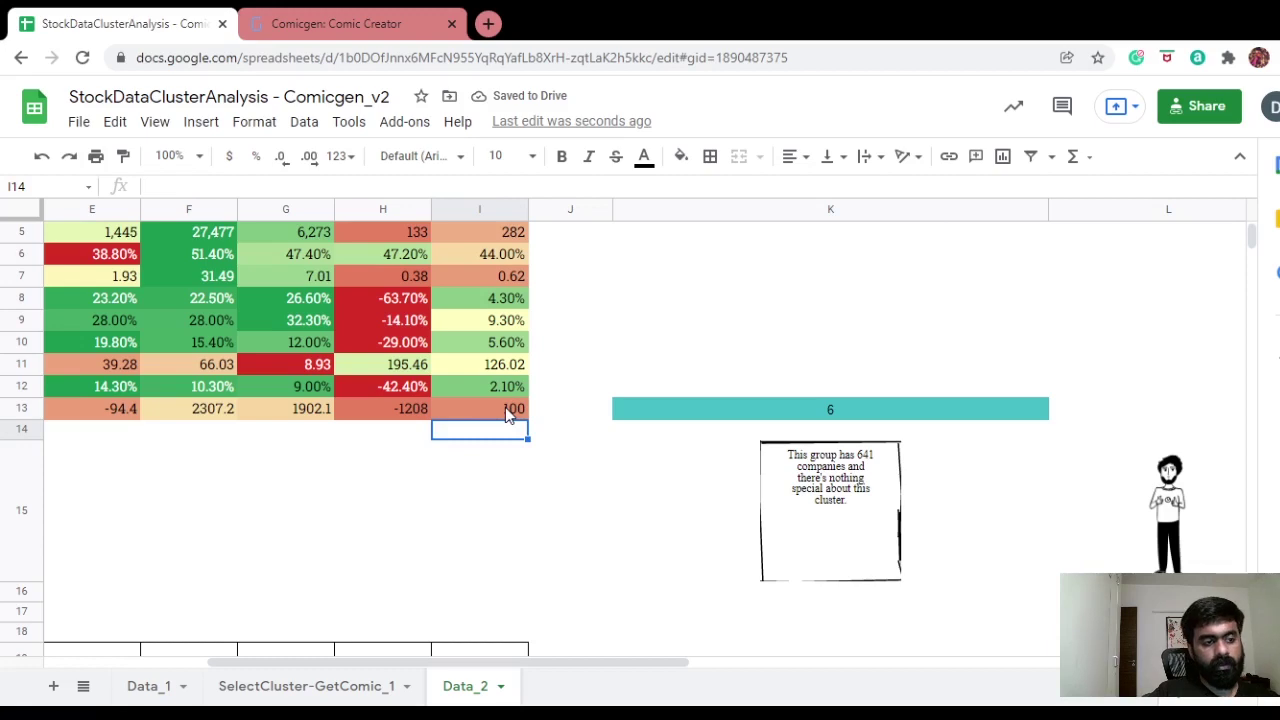
Append a 0 to cluster 6's Stock Return in I13, making it 1000
key("Home")
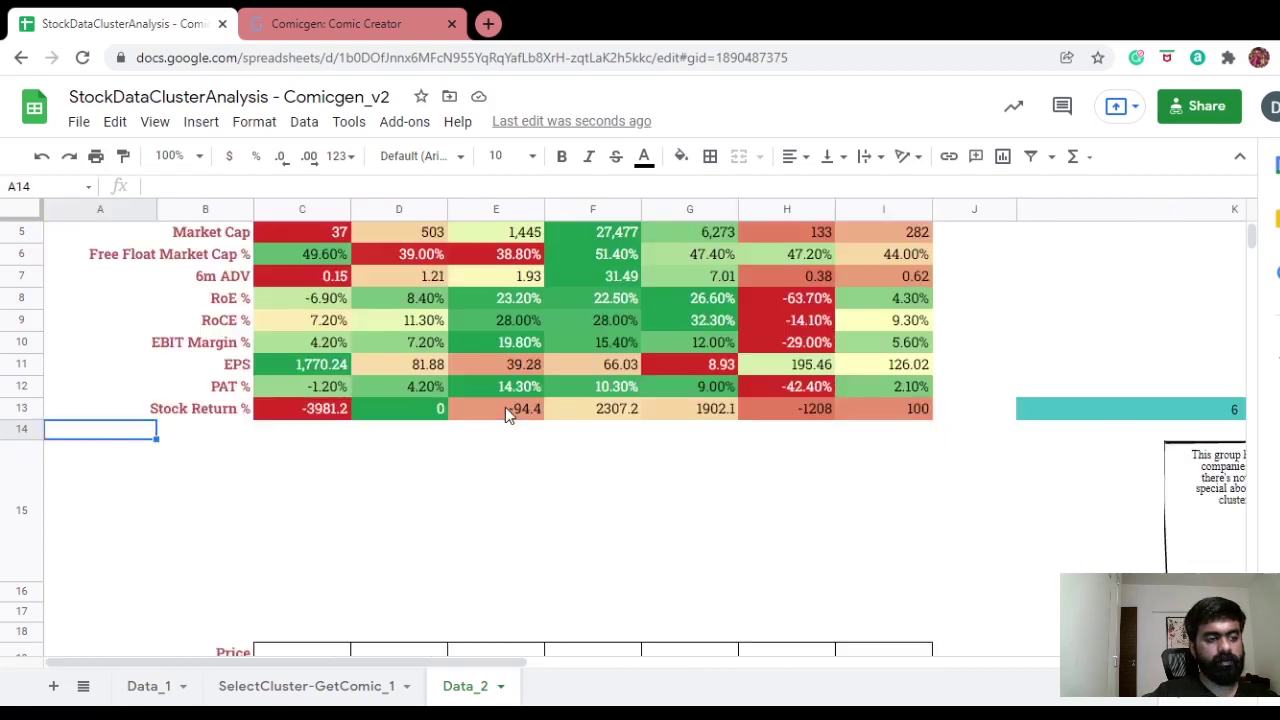
left_click(505, 407)
left_click(300, 394, "shift")
key("Right")
key("Right")
key("Right")
key("Right")
key("Right")
key("Right")
key("Right")
key("Right")
key("Right")
key("Right")
key("Right")
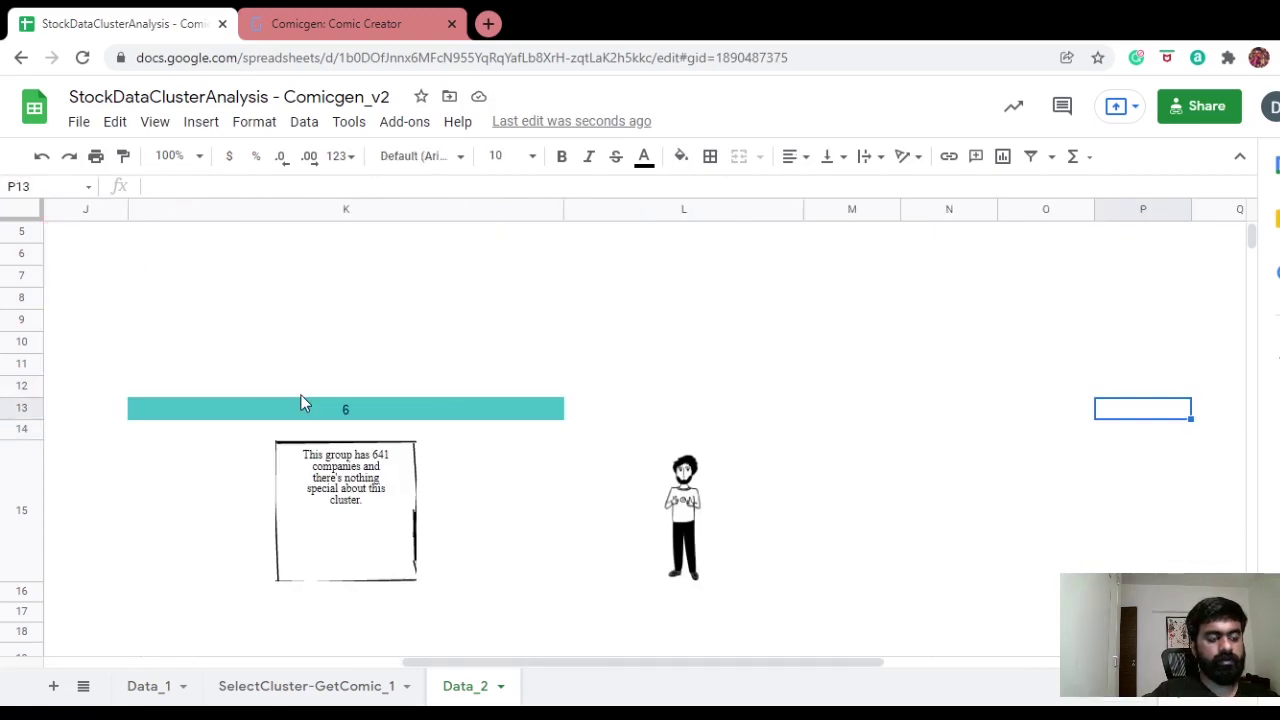
key("Left")
key("Left")
key("Left")
key("Left")
key("Left")
key("Left")
key("Left")
key("Left")
key("Left")
key("Left")
key("Left")
key("Left")
left_click(619, 410)
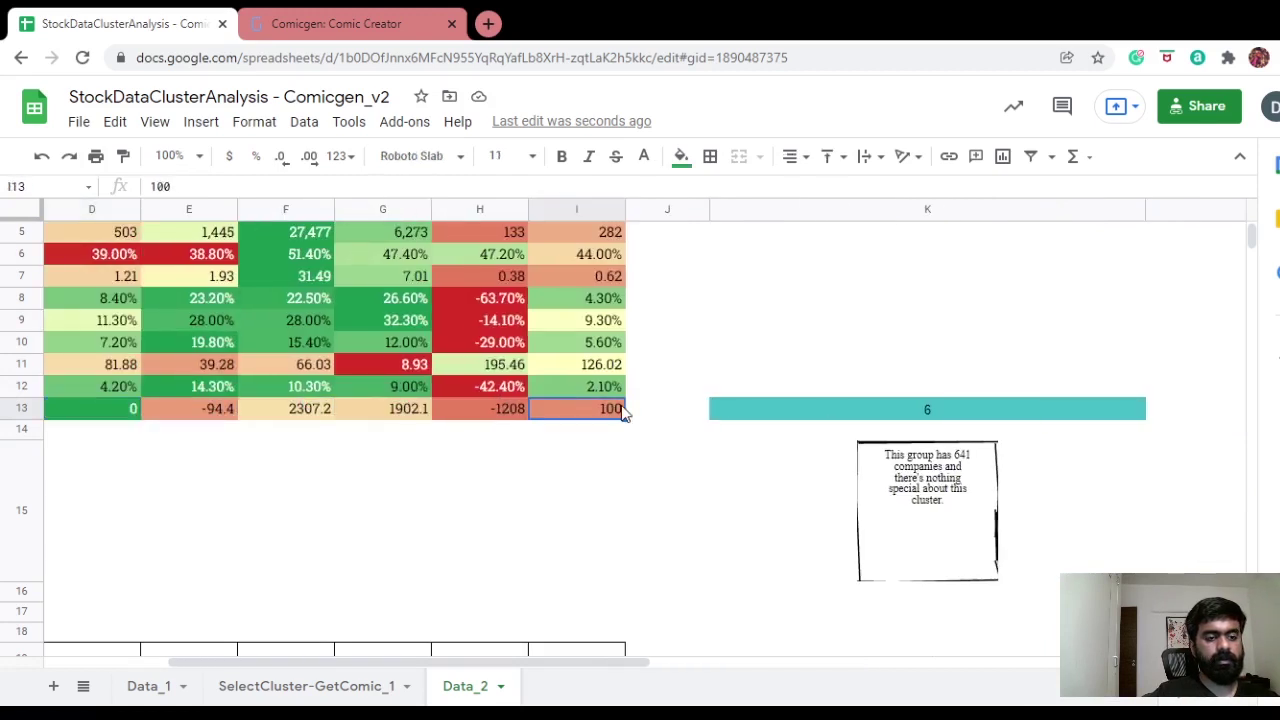
double_click(619, 410)
type("0")
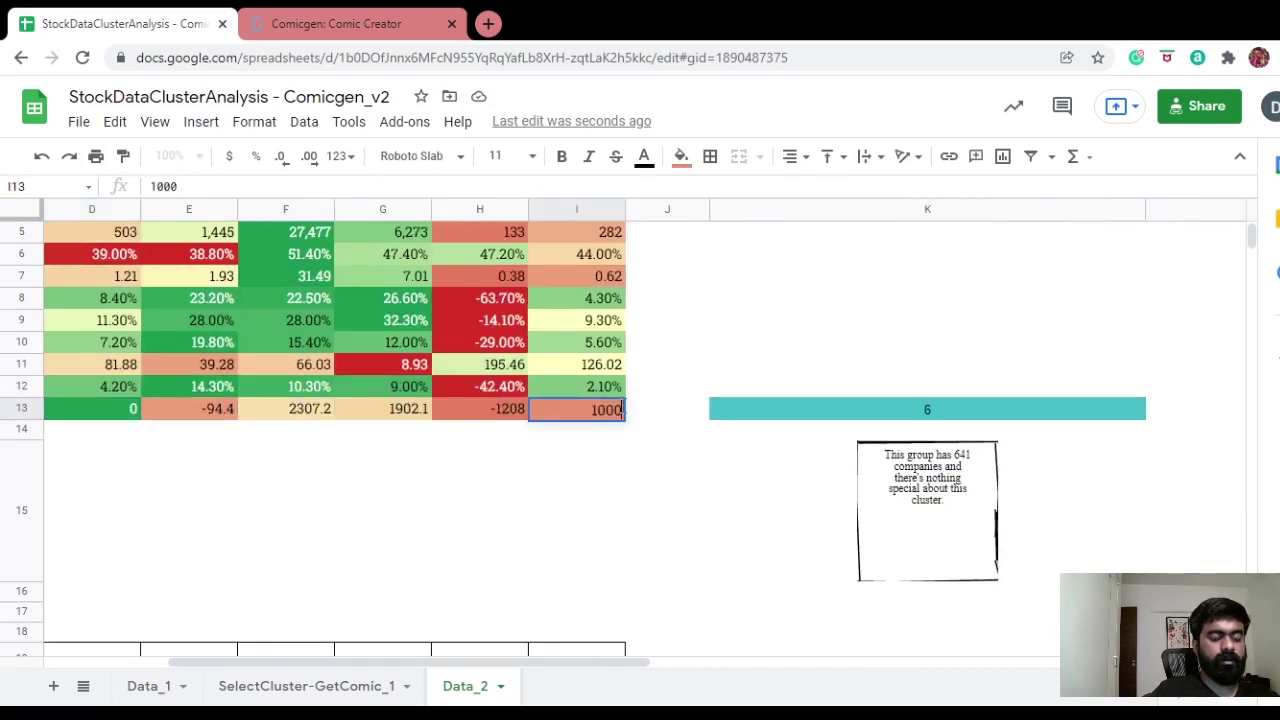
key("Return")
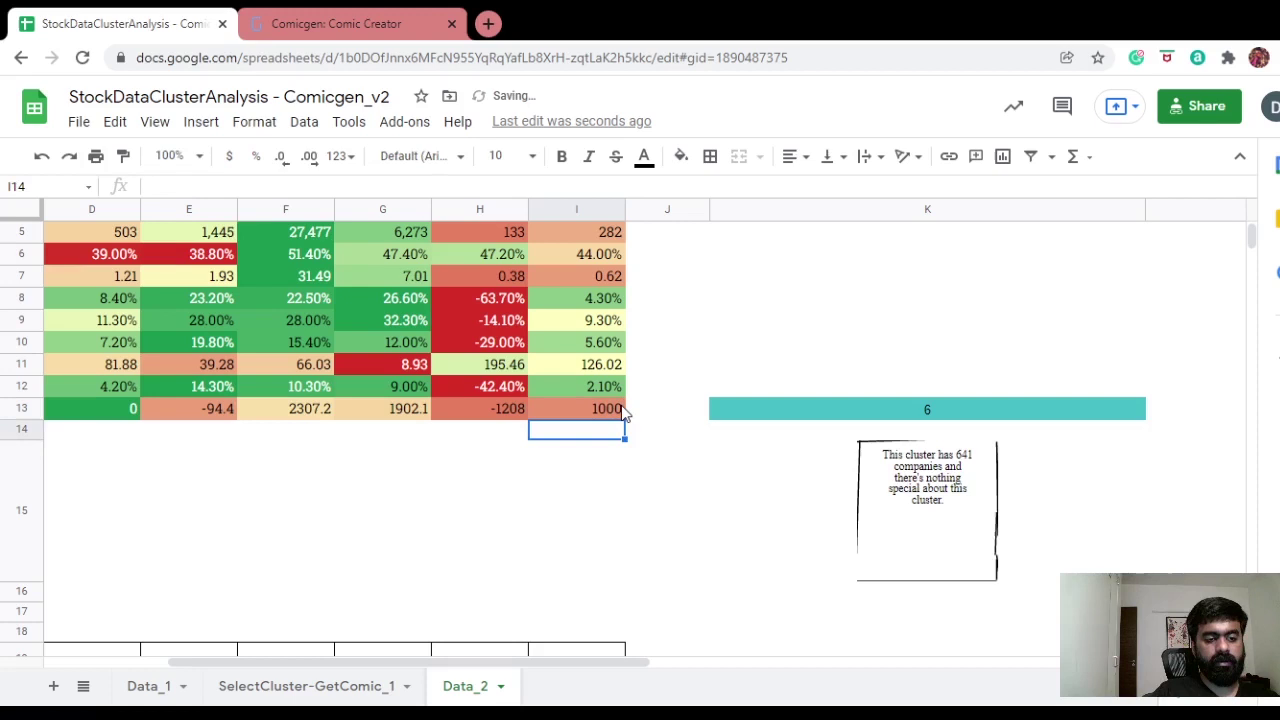
Replace the Stock Return in I13 with 100000 and view the updated comic
key("Home")
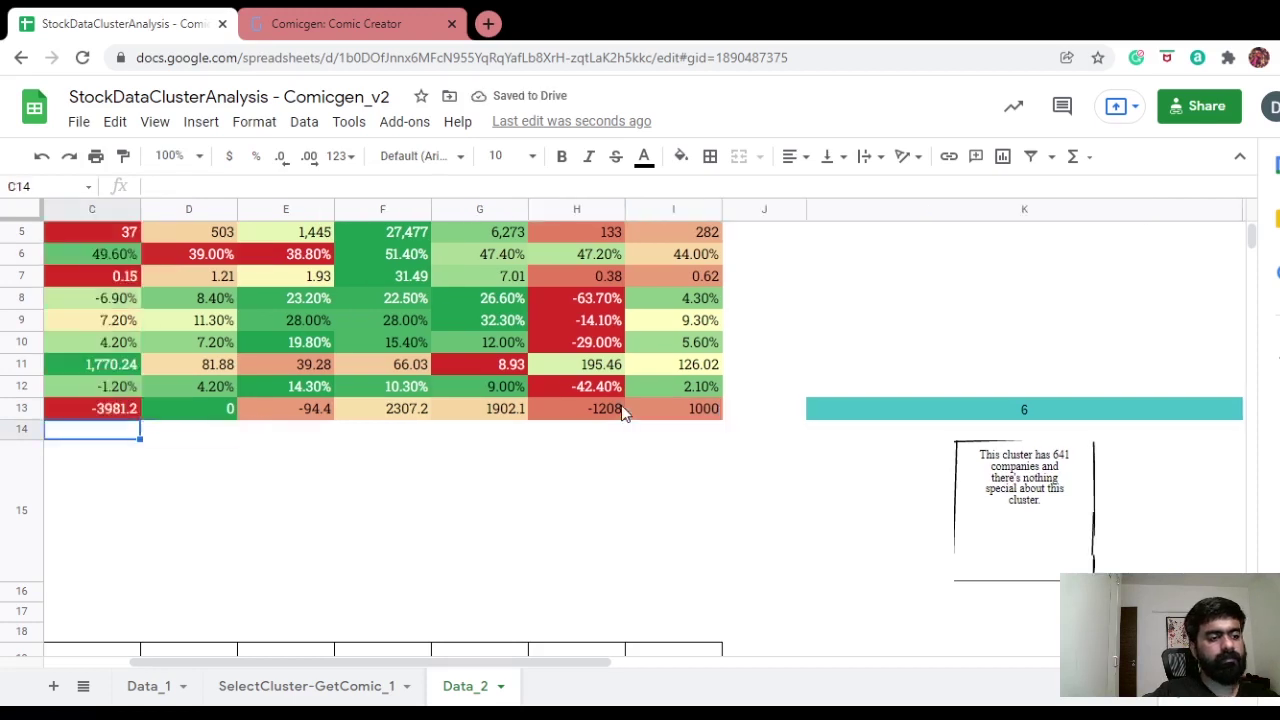
key("Right")
key("Right")
key("Right")
key("Right")
key("Right")
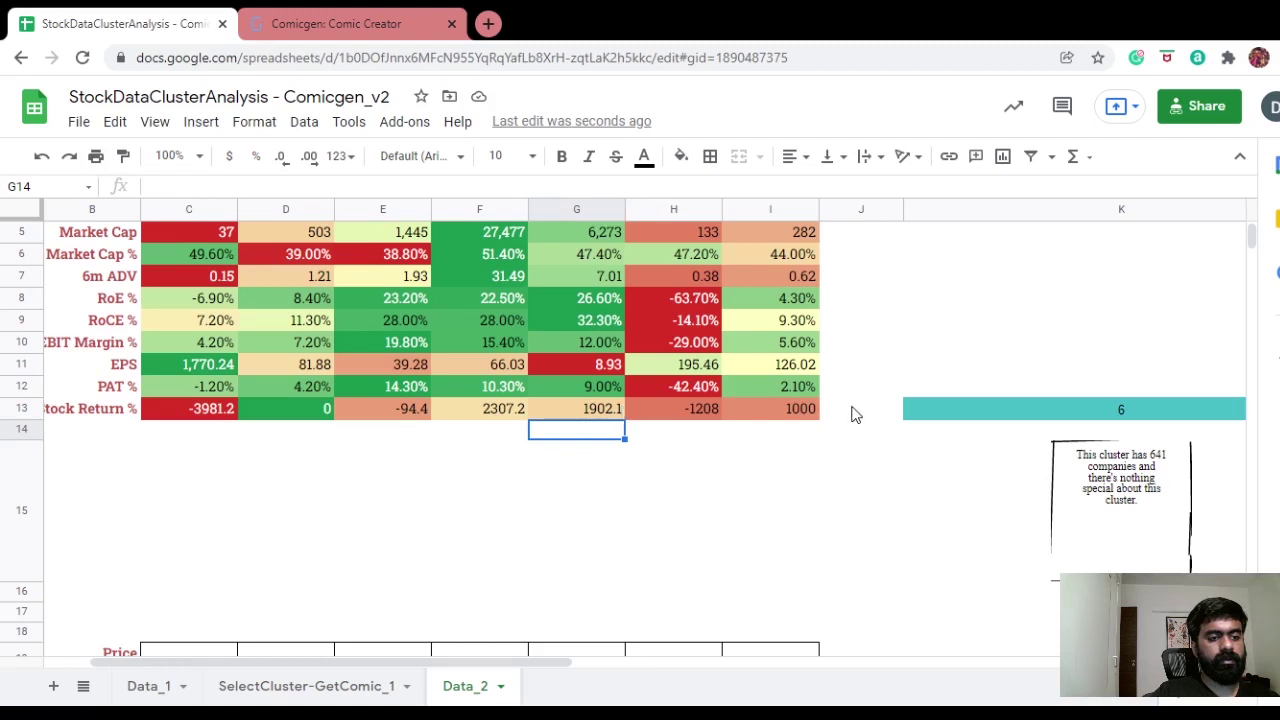
left_click(815, 411)
key("BackSpace")
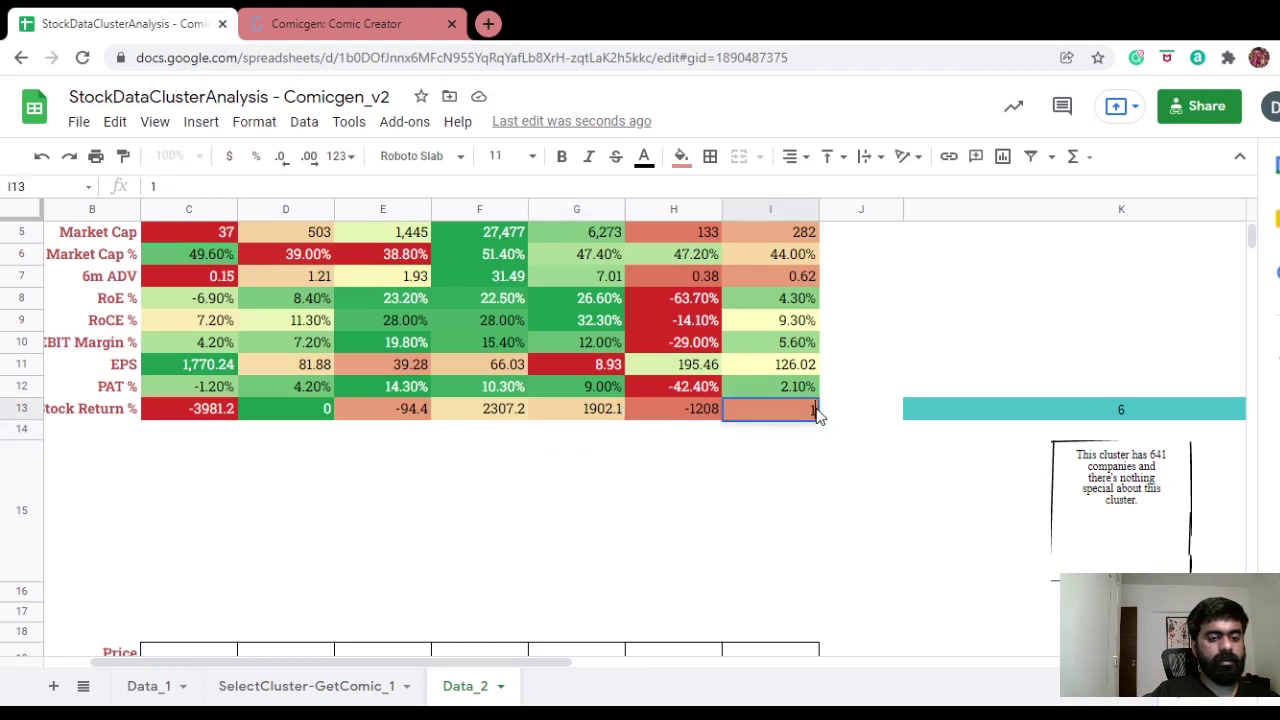
type("100000")
key("Return")
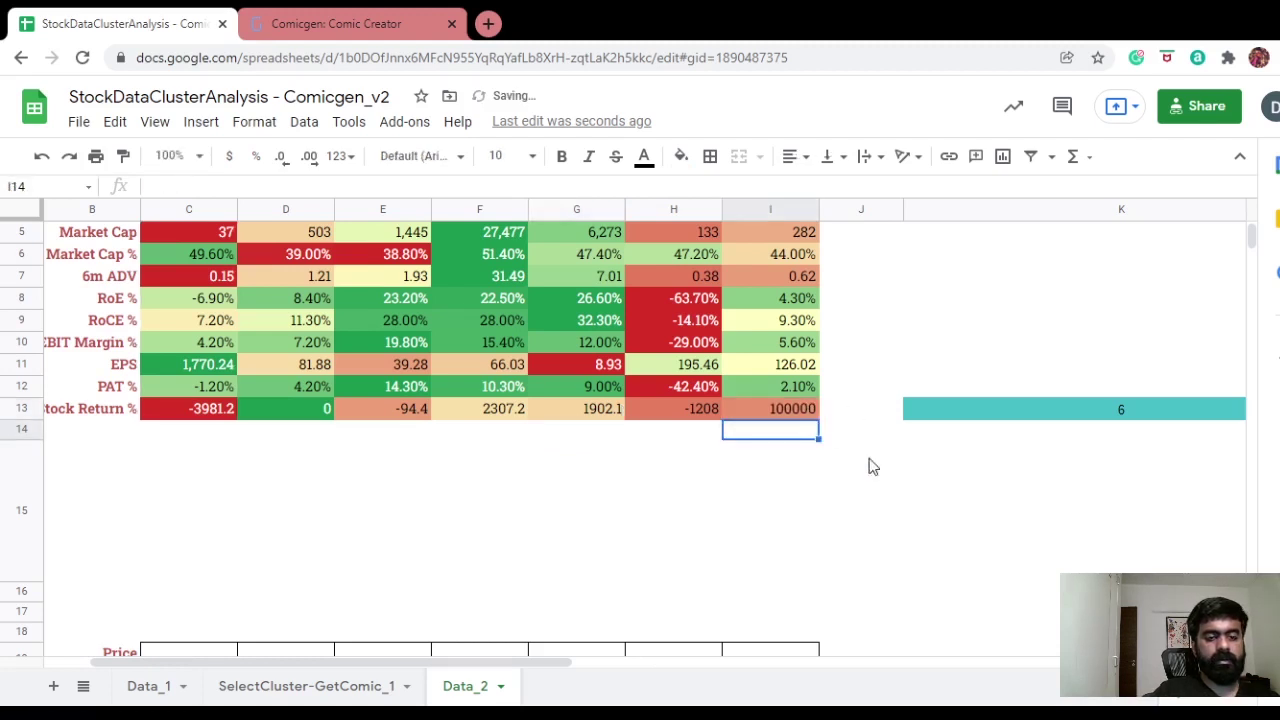
key("Right")
key("Right")
key("Right")
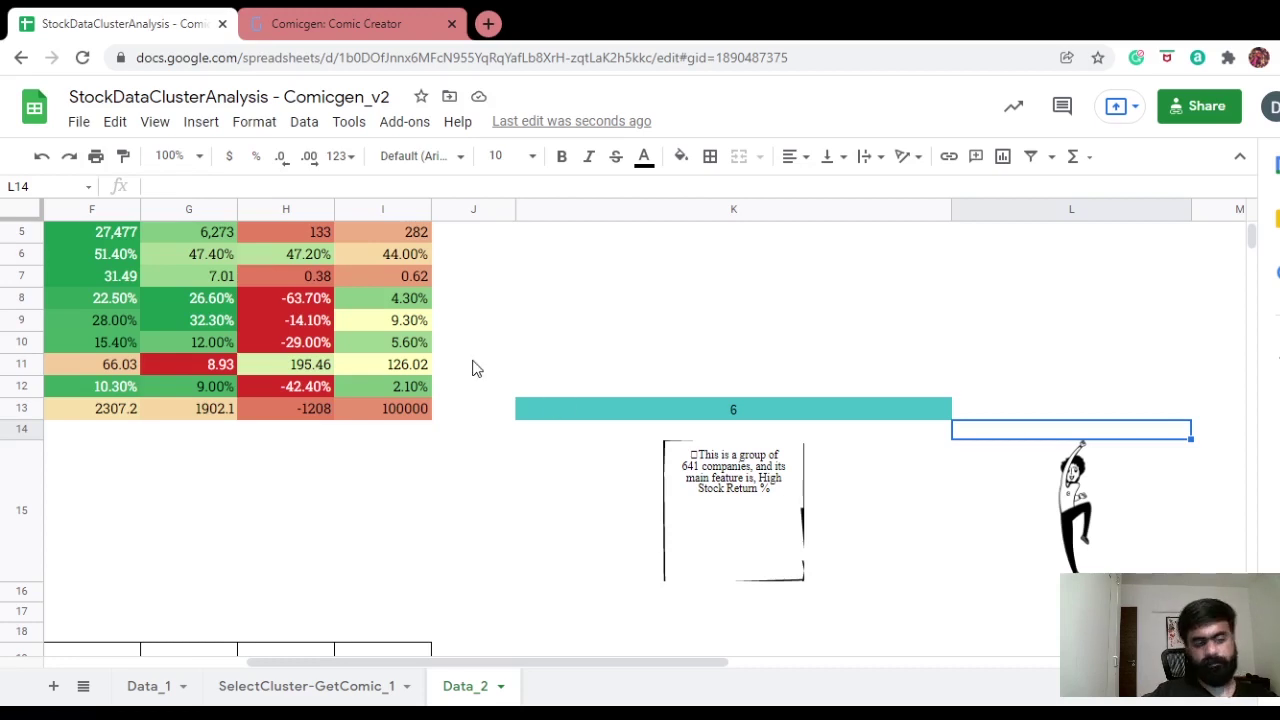
Select cluster 6's EBIT Margin cell I10, then switch to the Comicgen Comic Creator tab
left_click(414, 348)
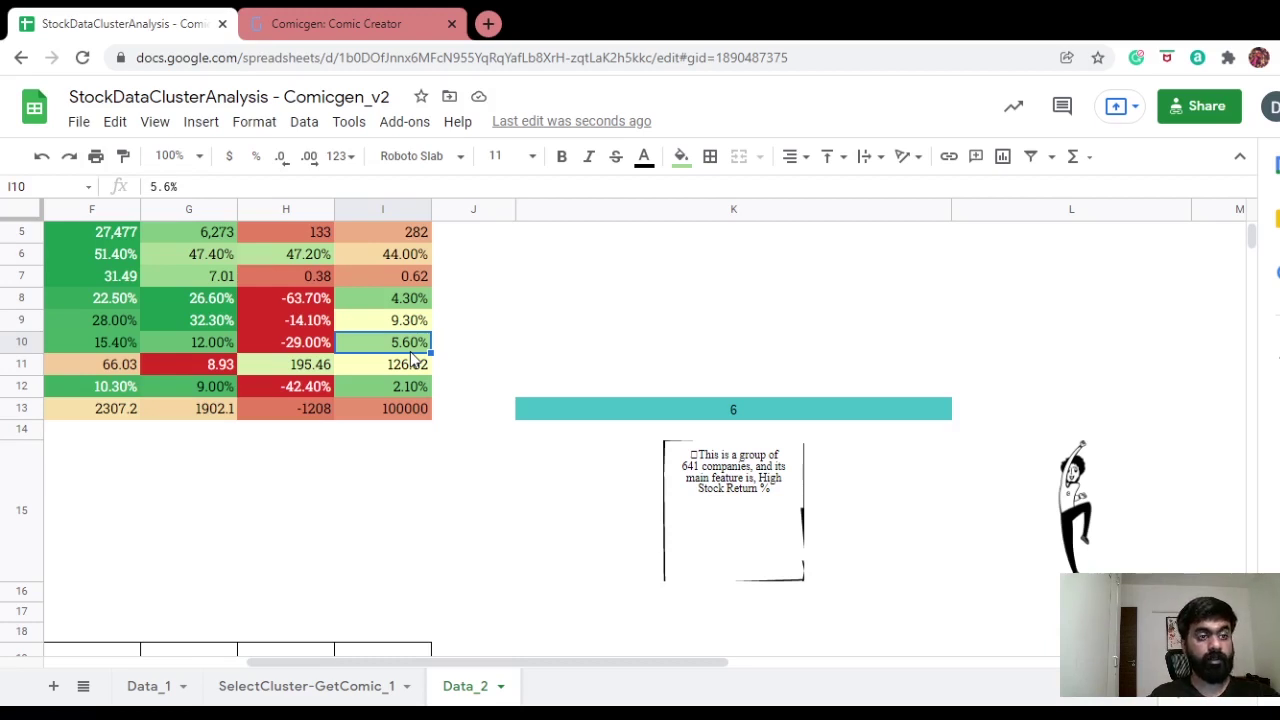
left_click(400, 16)
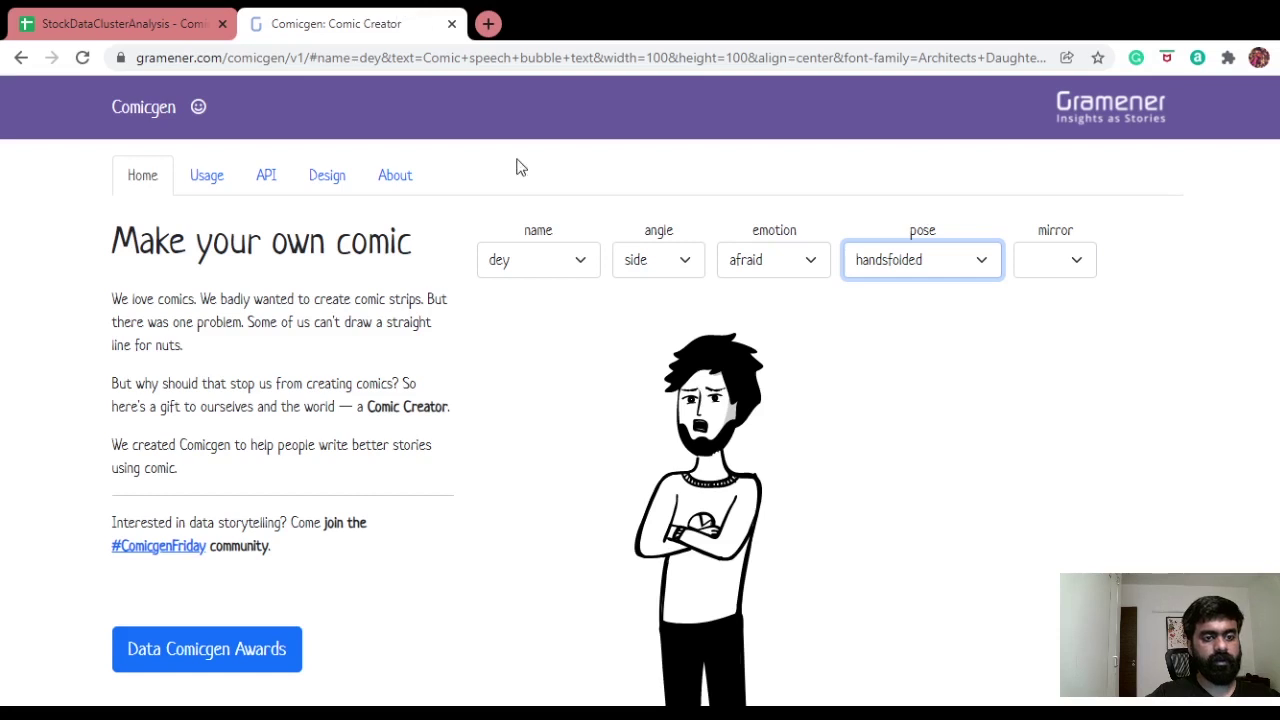